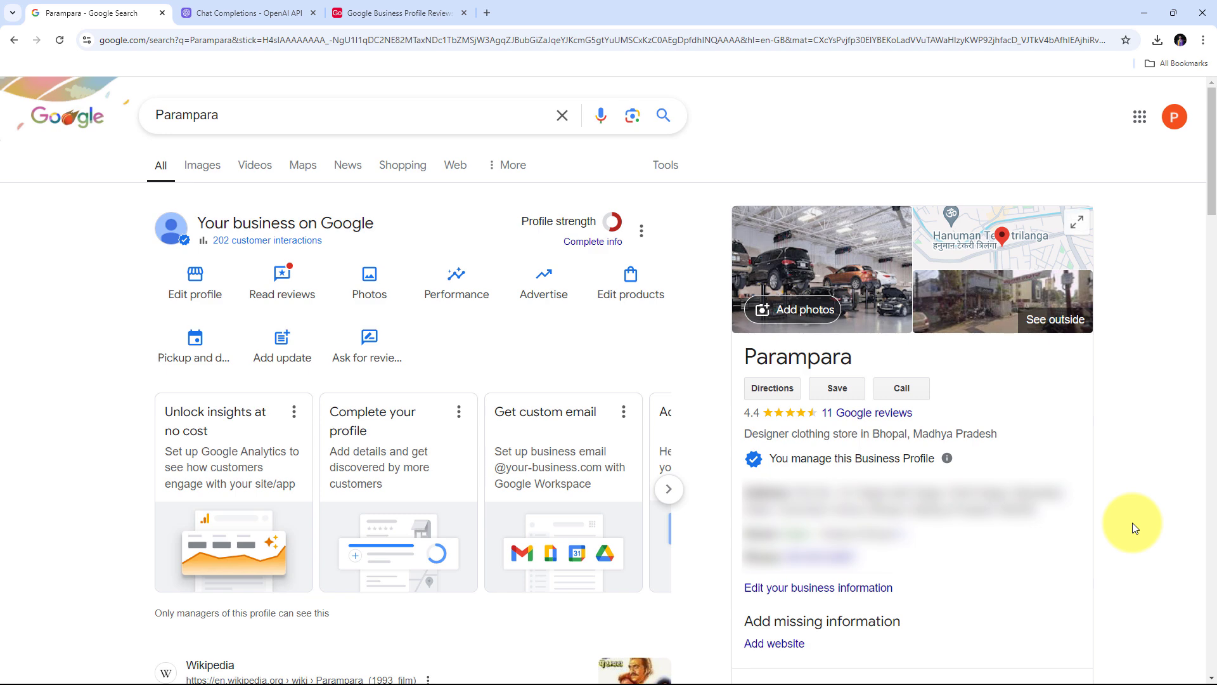
Review the Parampara business profile, the OpenAI Chat Completions page and the Airtable table for Google Business Profile reviews.
{"action": "left_click", "coordinate": [406, 13]}
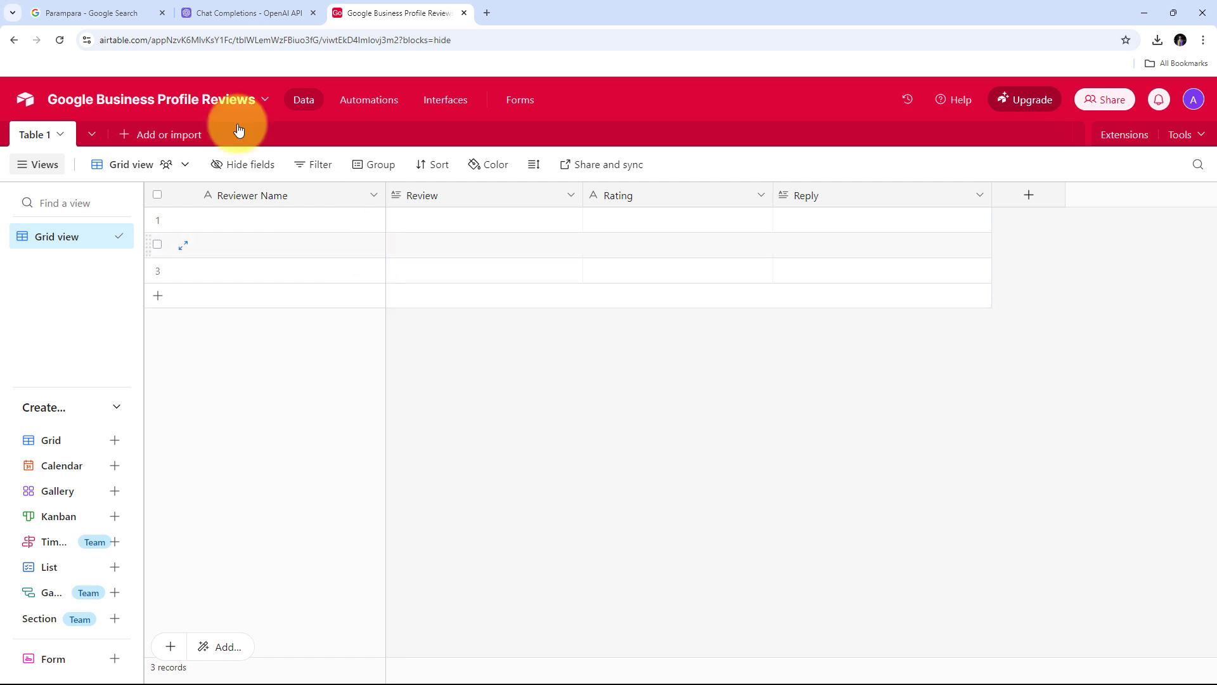
{"action": "left_click", "coordinate": [95, 12]}
{"action": "left_click", "coordinate": [202, 11]}
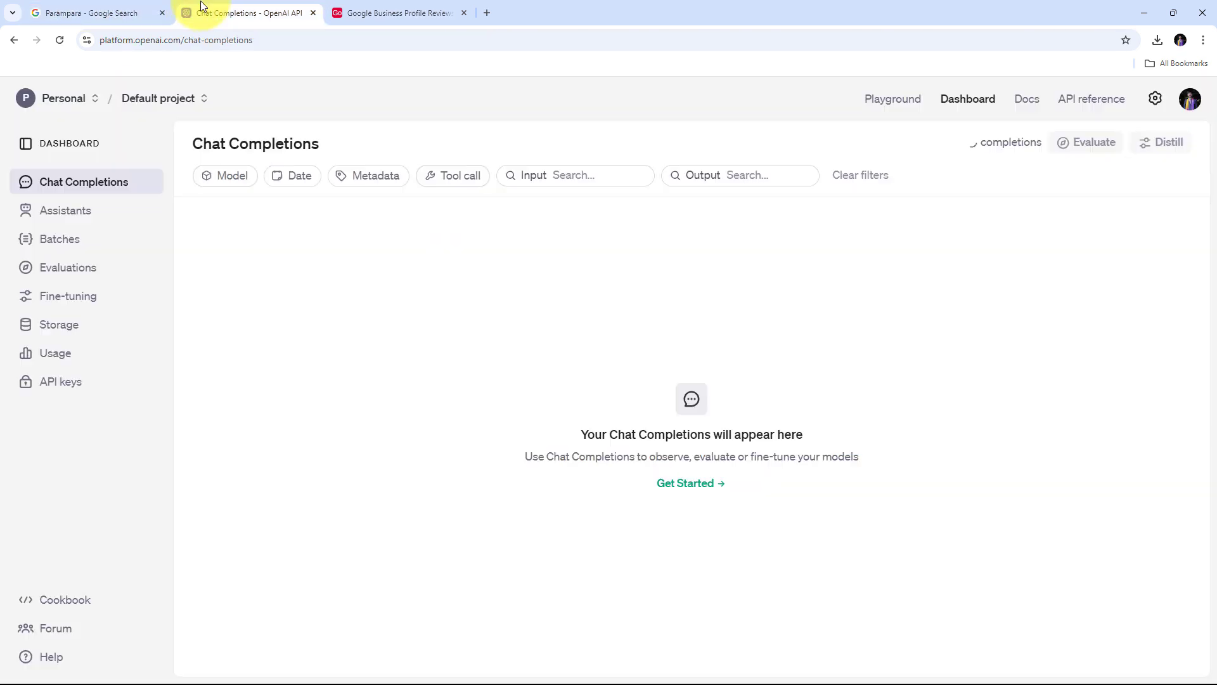
{"action": "left_click", "coordinate": [372, 11]}
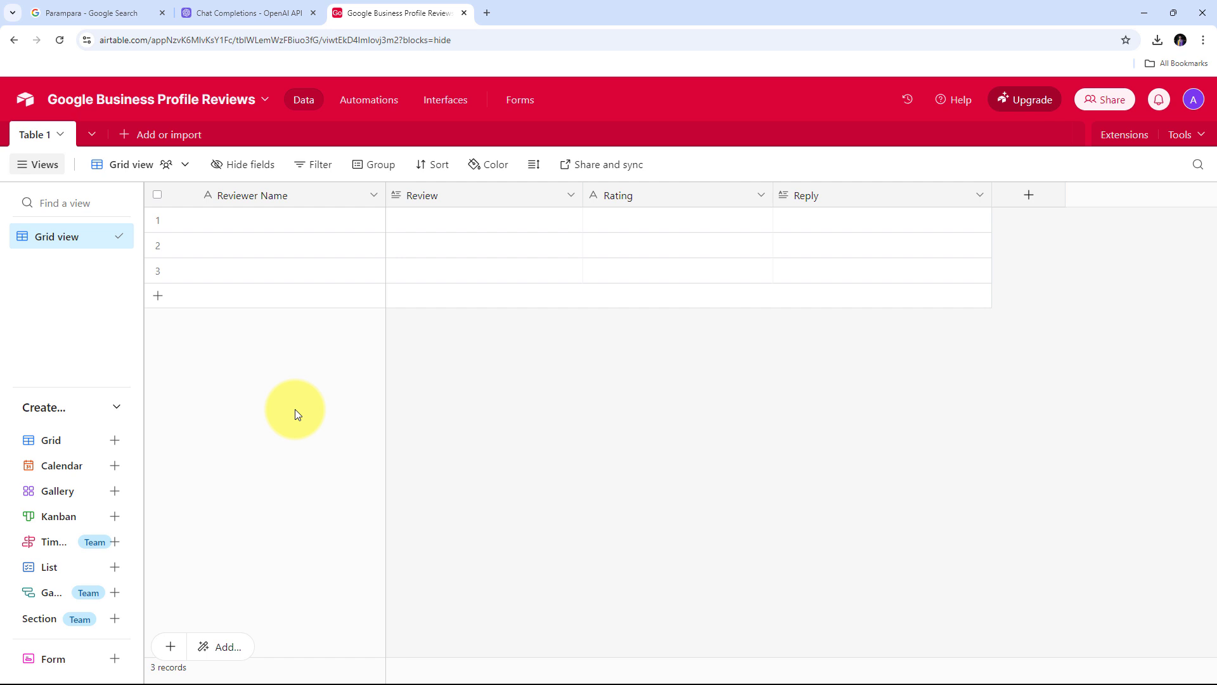
{"action": "left_click", "coordinate": [256, 15]}
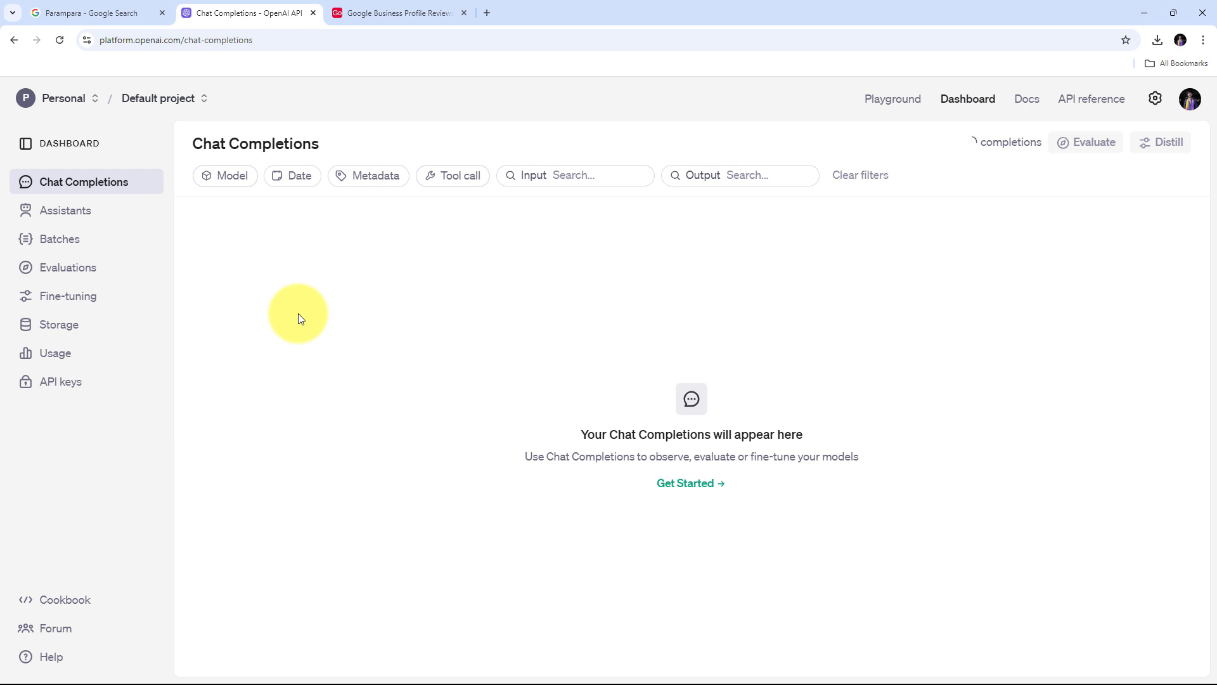
{"action": "left_click", "coordinate": [90, 9]}
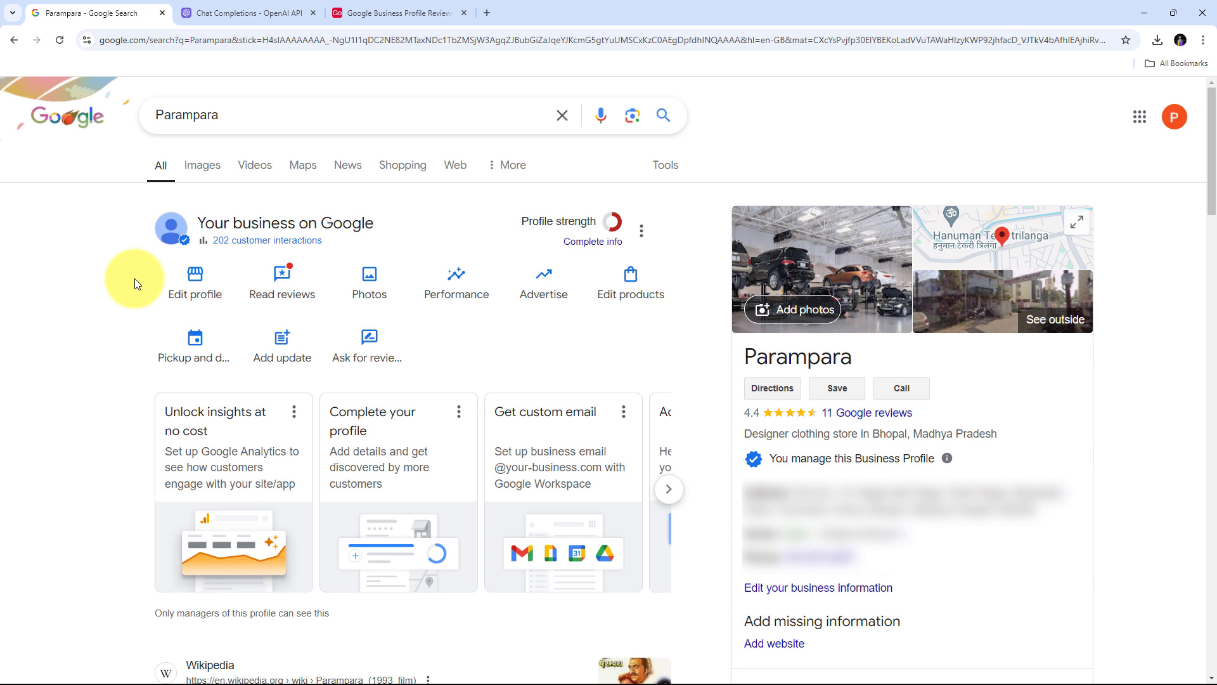
{"action": "left_click", "coordinate": [354, 13]}
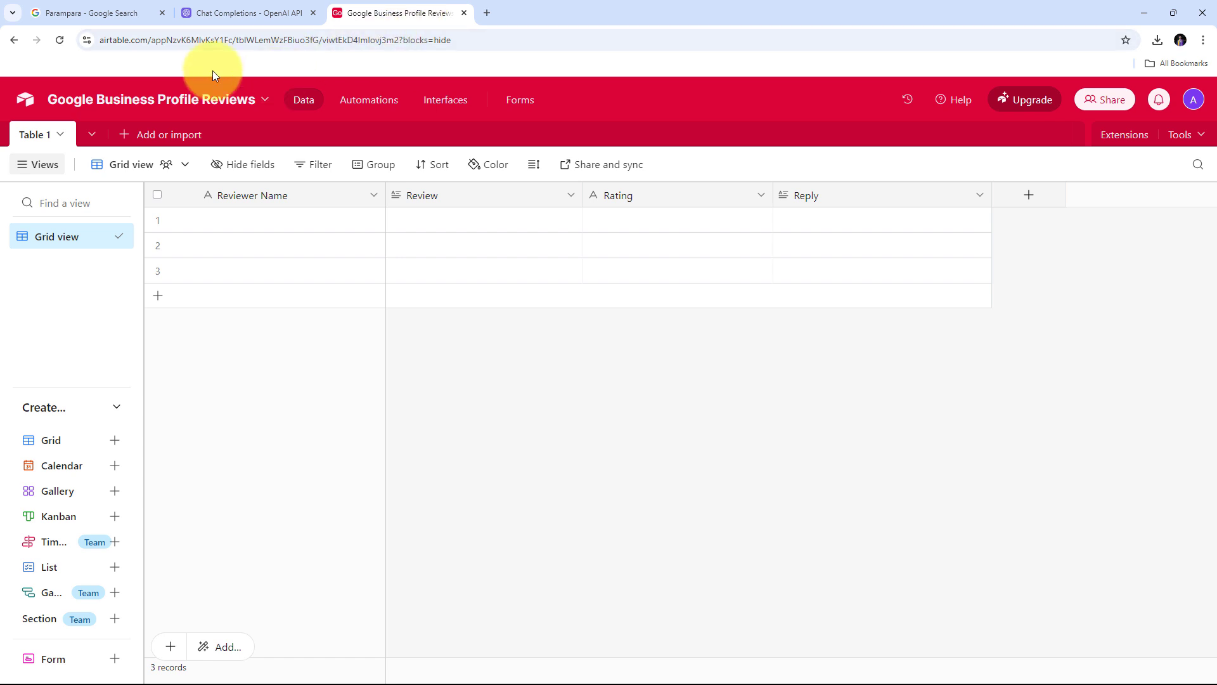
Open the Pabbly Connect website at pabbly.com/connect in a new browser tab.
{"action": "left_click", "coordinate": [488, 14]}
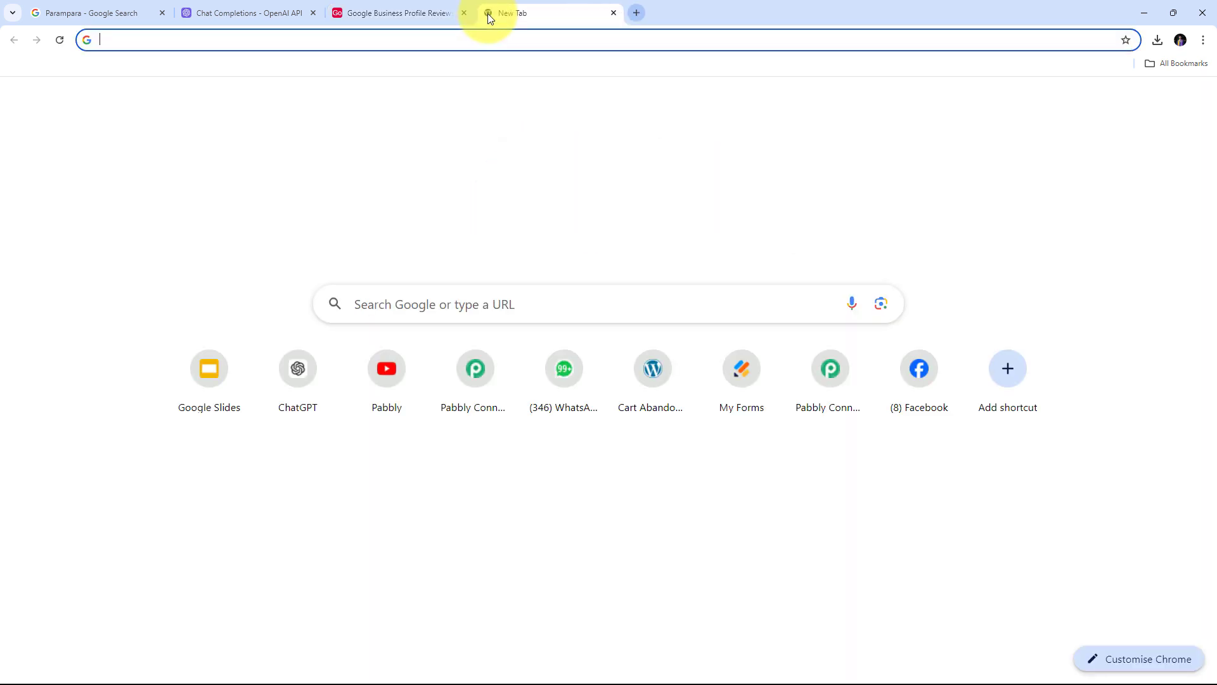
{"action": "type", "text": "pabb"}
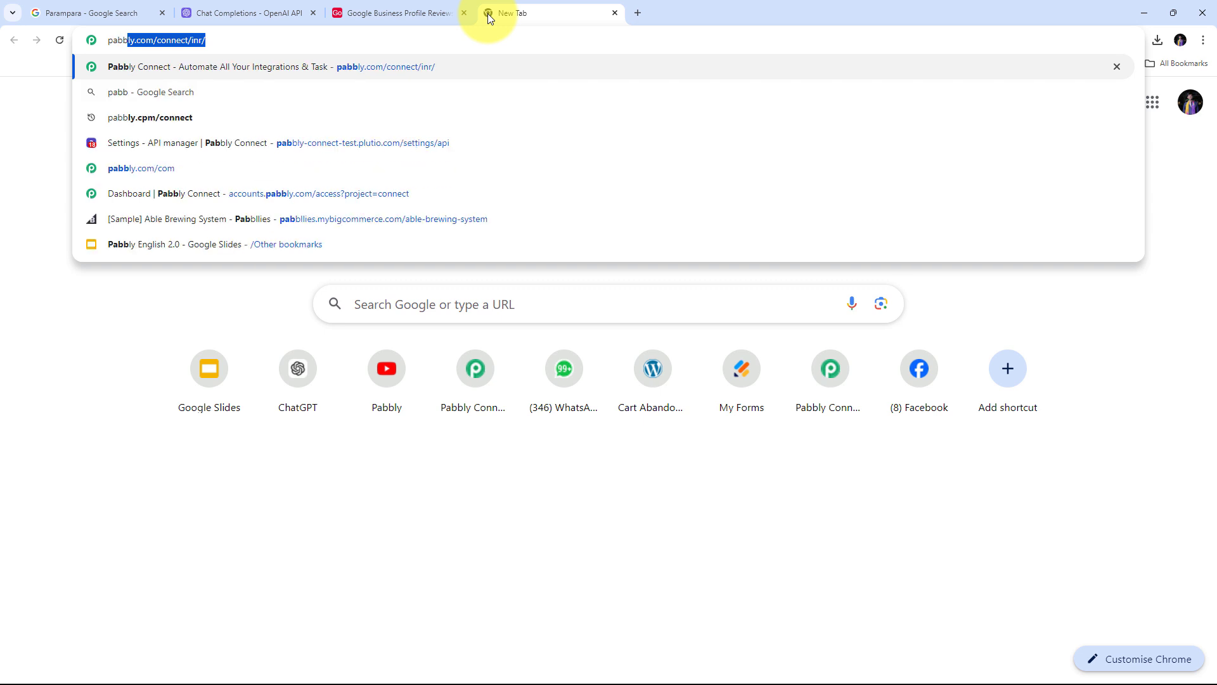
{"action": "type", "text": "ly.com/connect"}
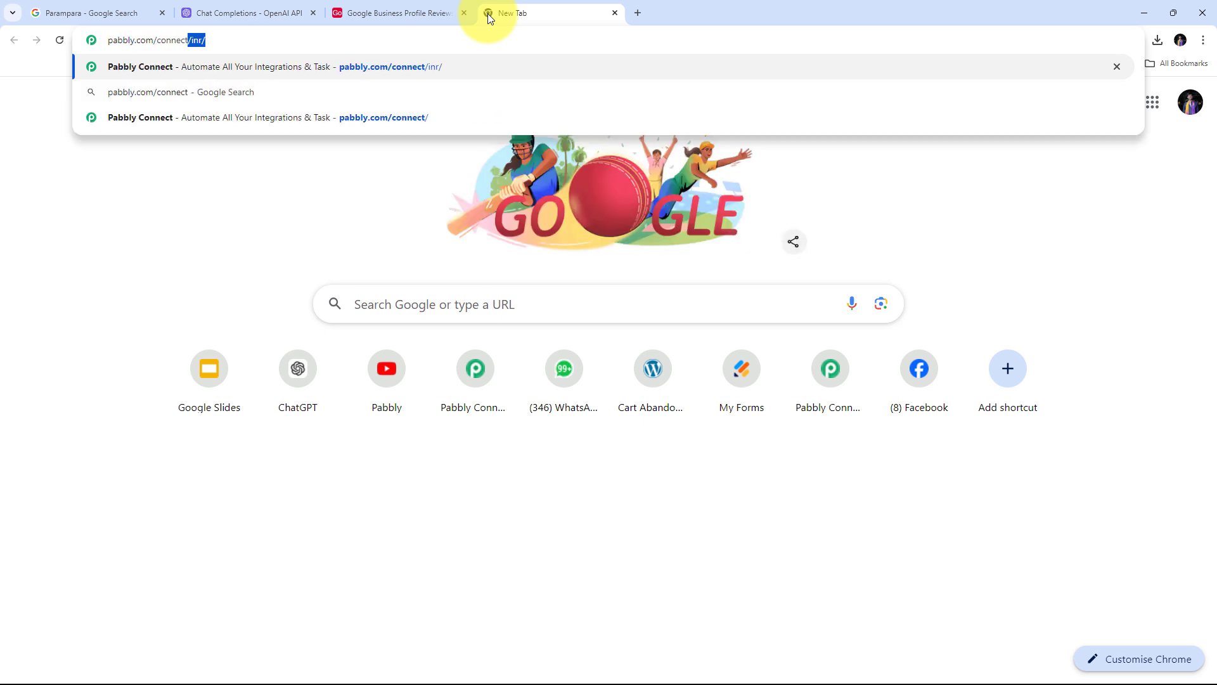
{"action": "key", "text": "Return"}
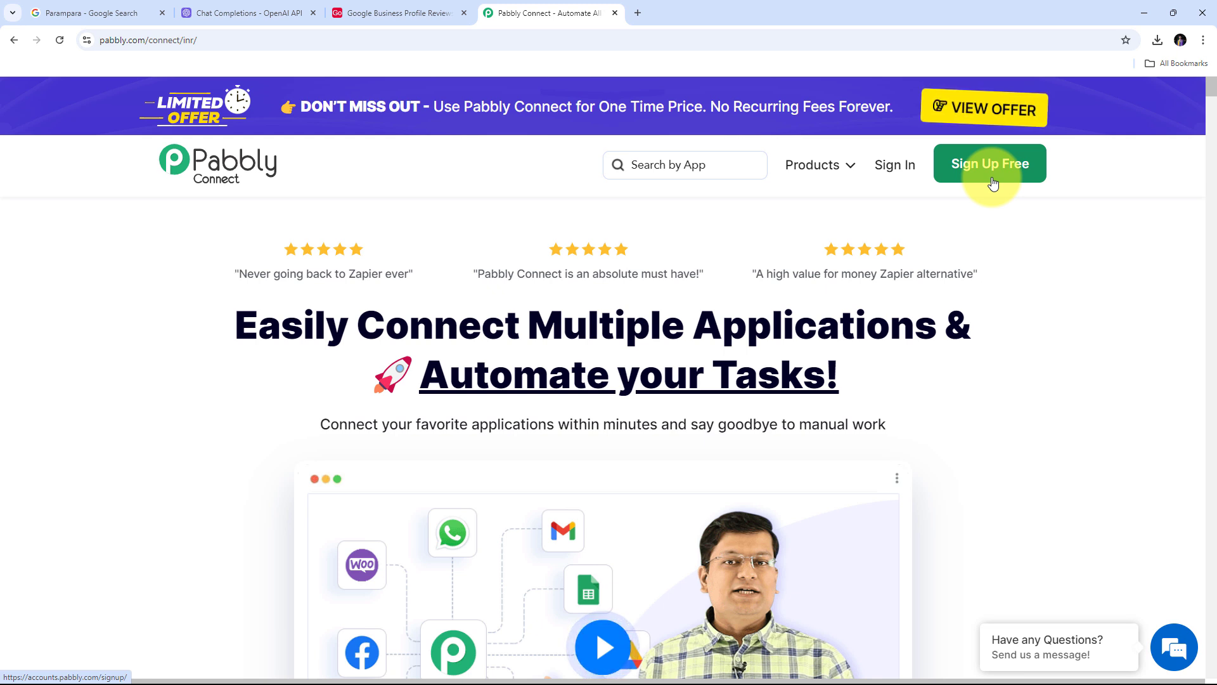
Sign in to Pabbly and access the Pabbly Connect dashboard from the list of all apps.
{"action": "left_click", "coordinate": [886, 180]}
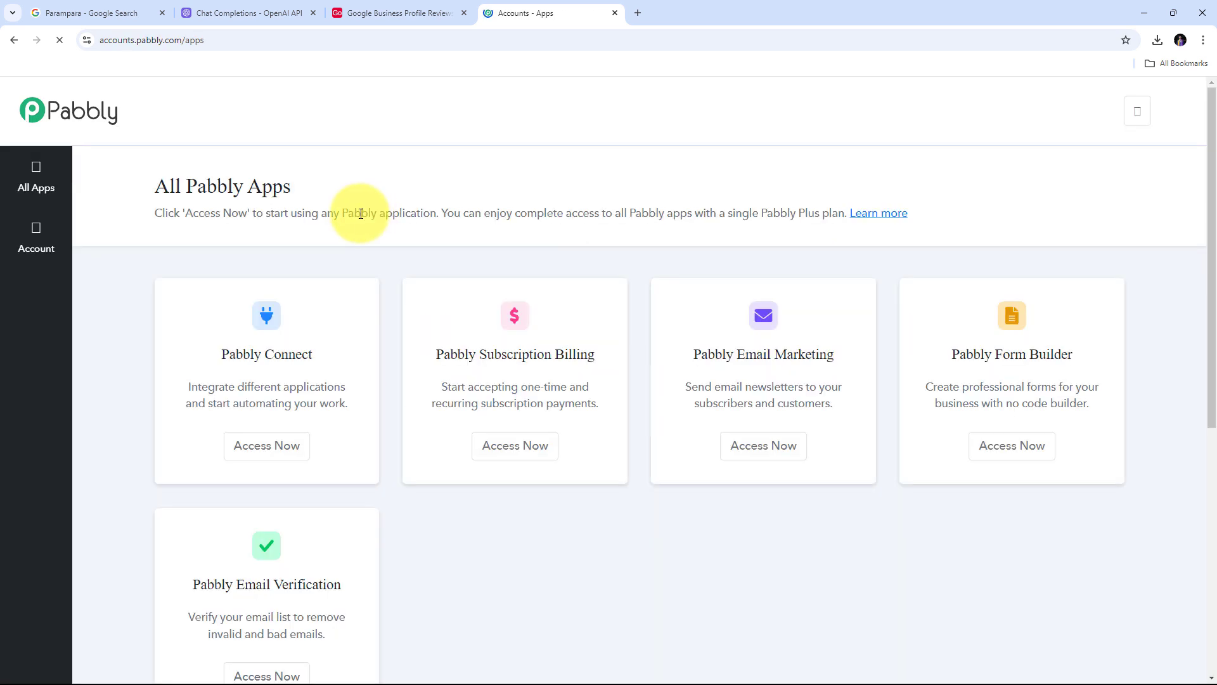
{"action": "scroll", "coordinate": [501, 274], "scroll_direction": "down", "scroll_amount": 1}
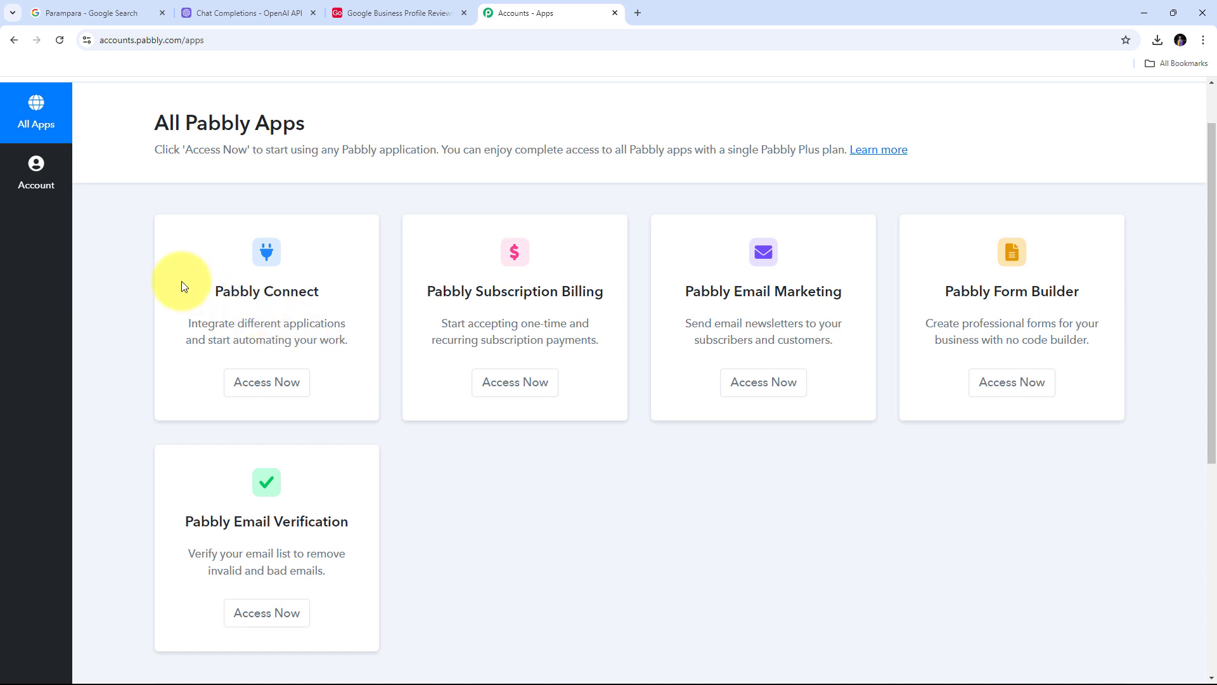
{"action": "left_click_drag", "start_coordinate": [183, 286], "coordinate": [334, 294]}
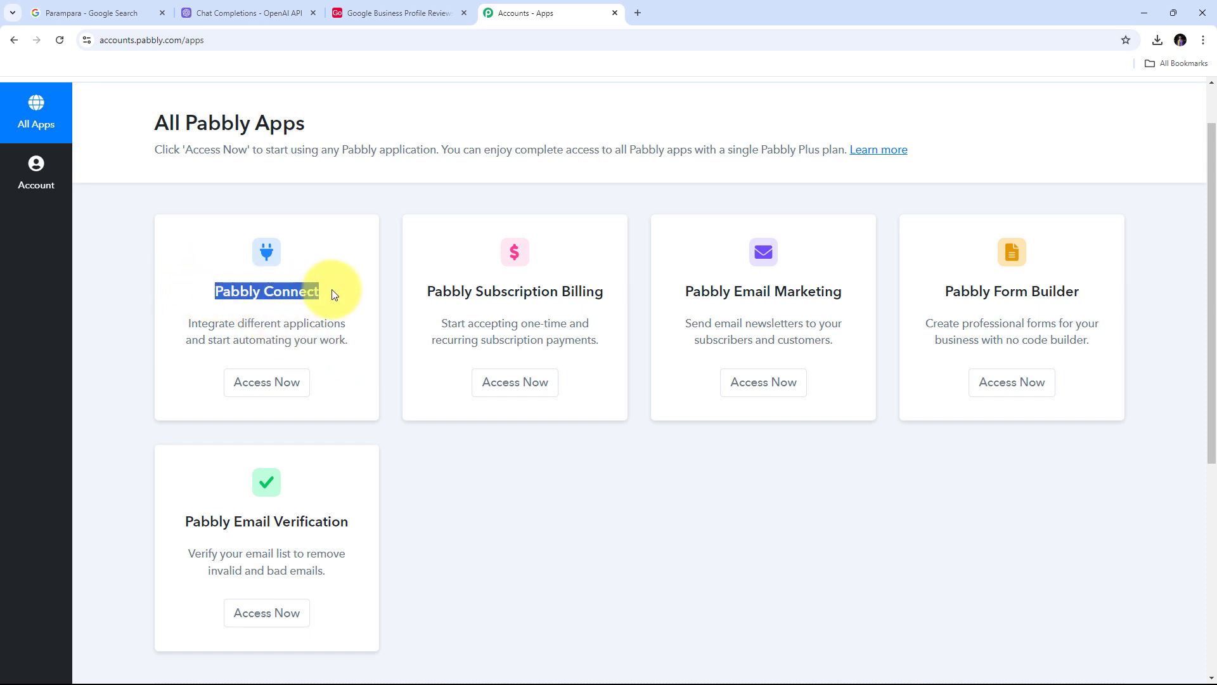
{"action": "left_click", "coordinate": [265, 389]}
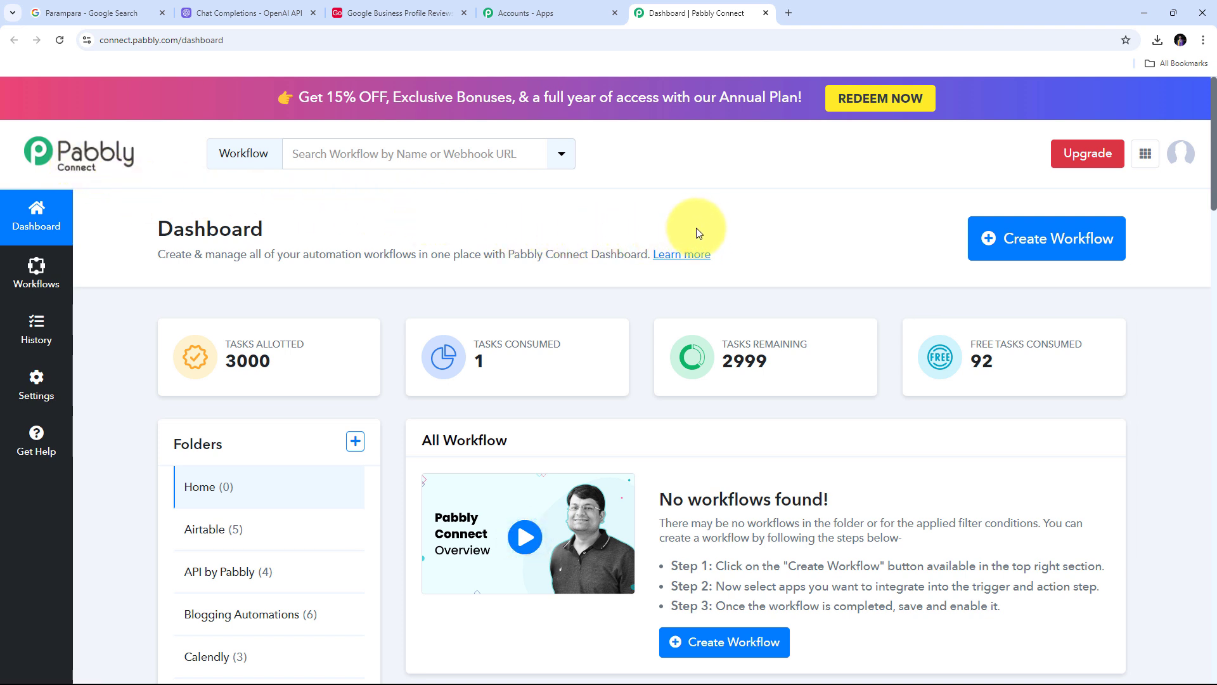
Create a workflow in the Home folder with a name beginning "Reply to Google Business Profile Reviews using ChatGPT & Add".
{"action": "left_click", "coordinate": [1002, 235]}
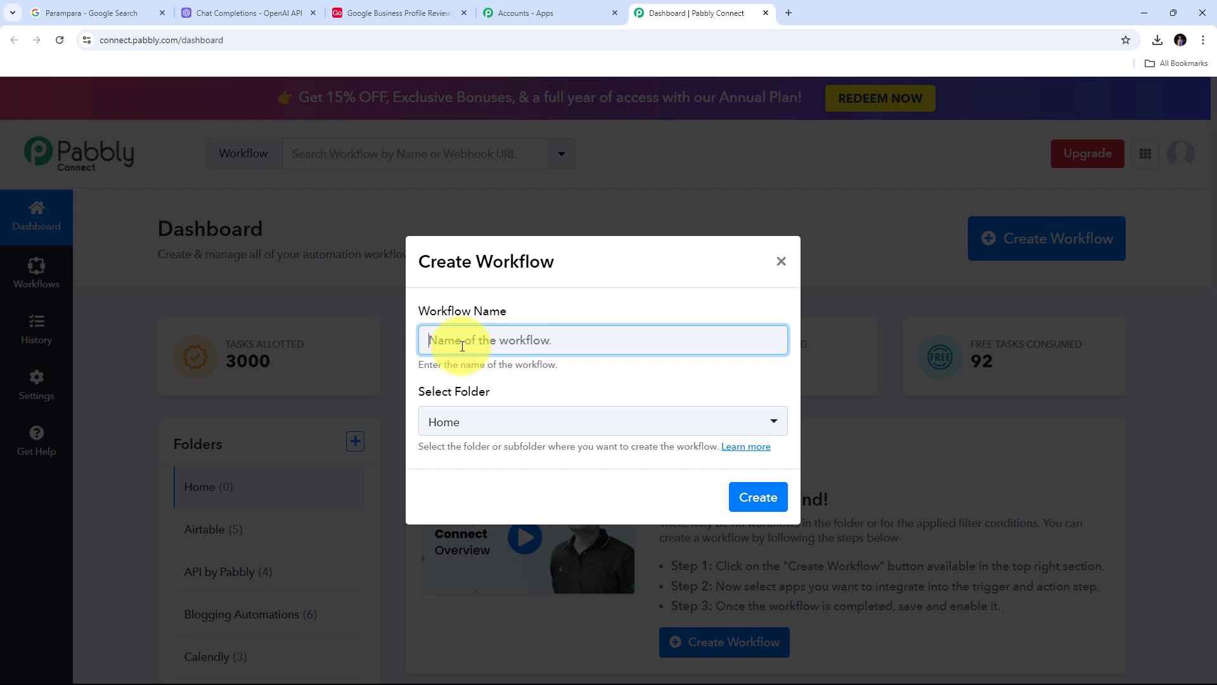
{"action": "type", "text": "Reply to Google Business Profile Reviews using ChatGPT & Add"}
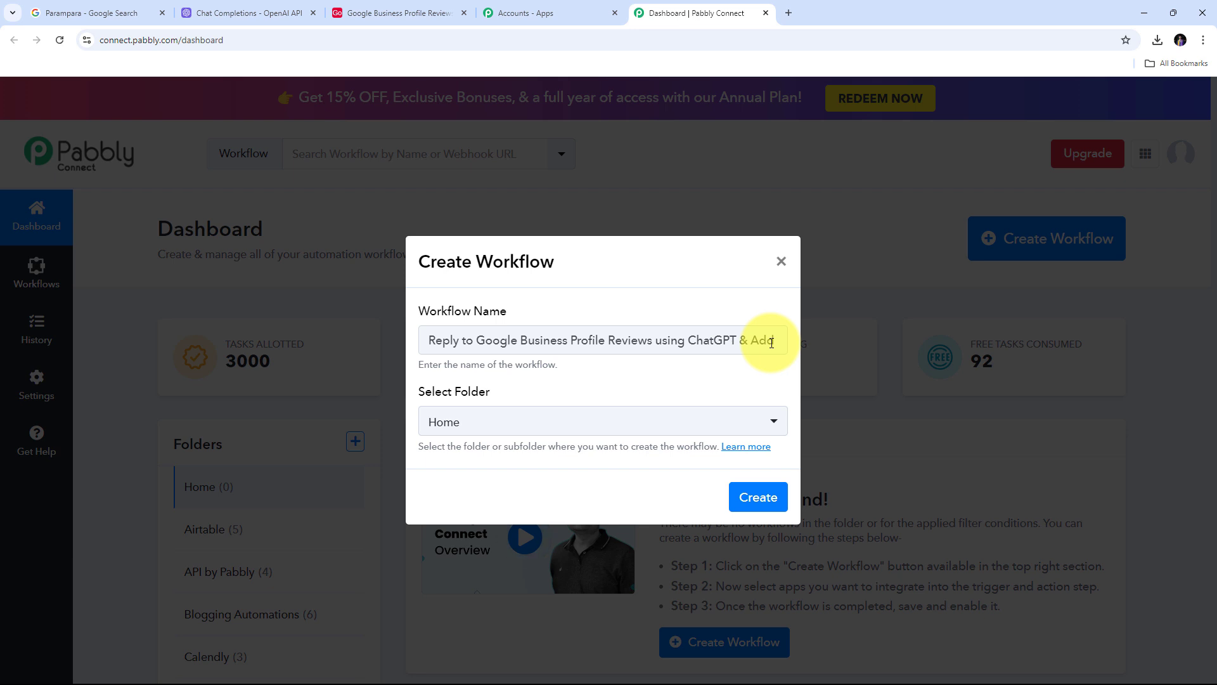
{"action": "left_click", "coordinate": [754, 507]}
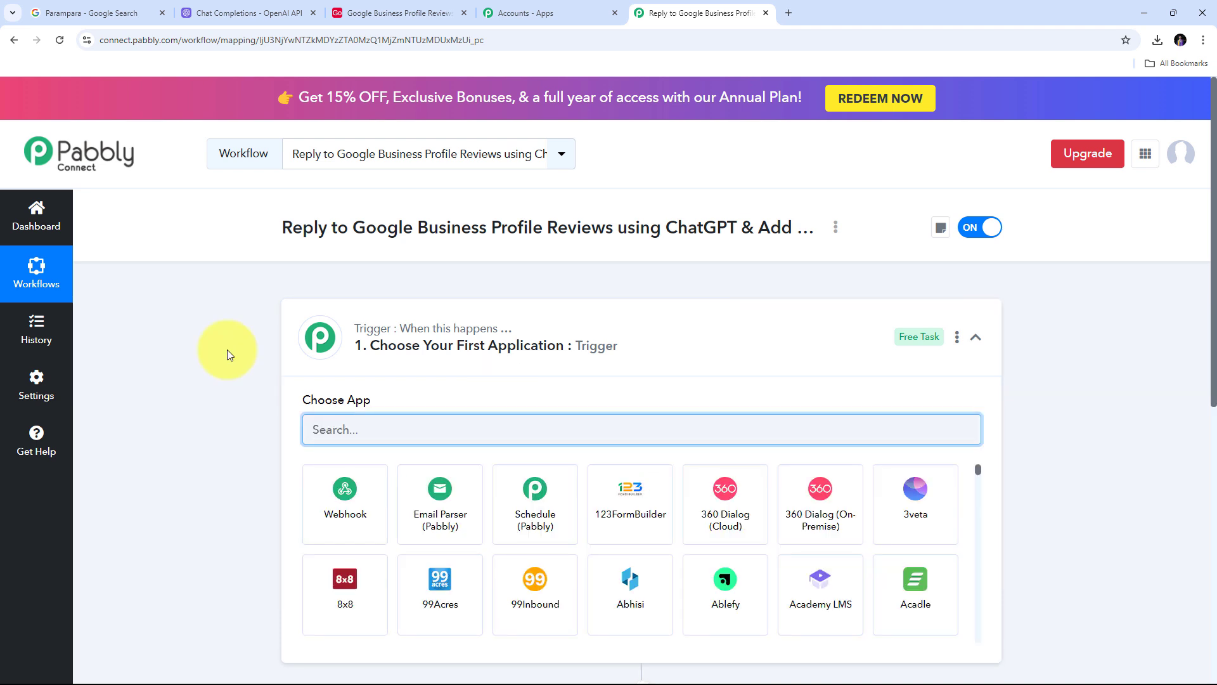
Set the workflow's trigger to the Google Business Profile app with the New Review event.
{"action": "scroll", "coordinate": [227, 332], "scroll_direction": "down", "scroll_amount": 3}
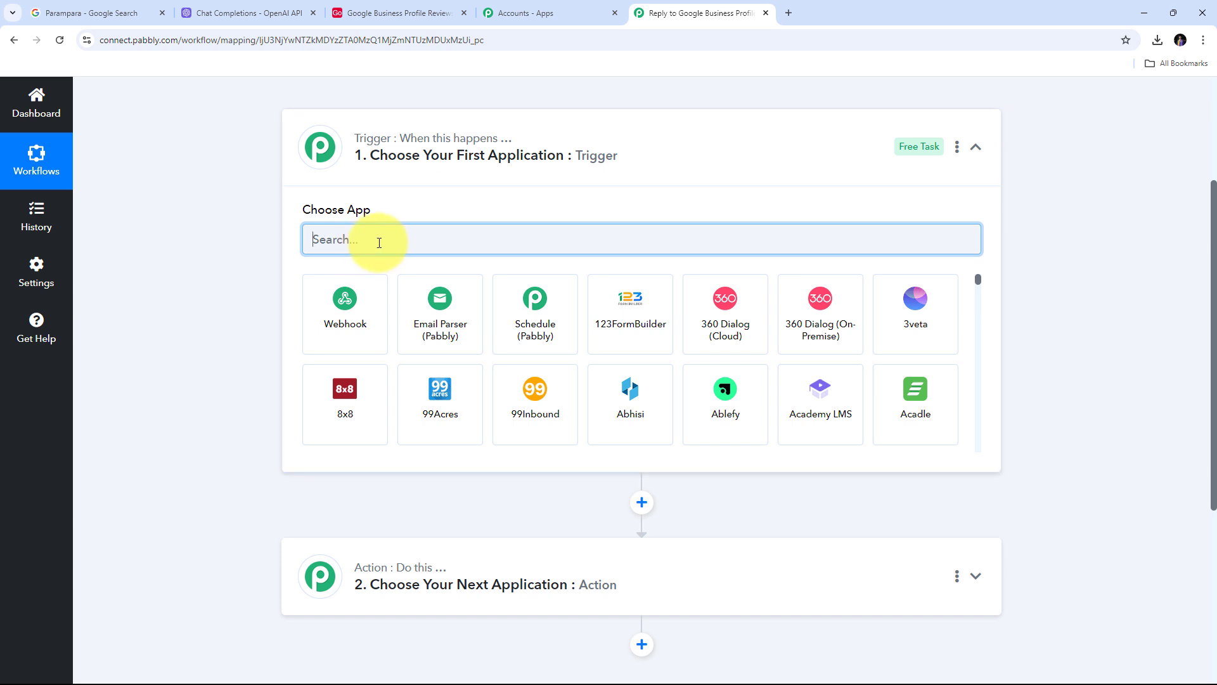
{"action": "type", "text": "Goo"}
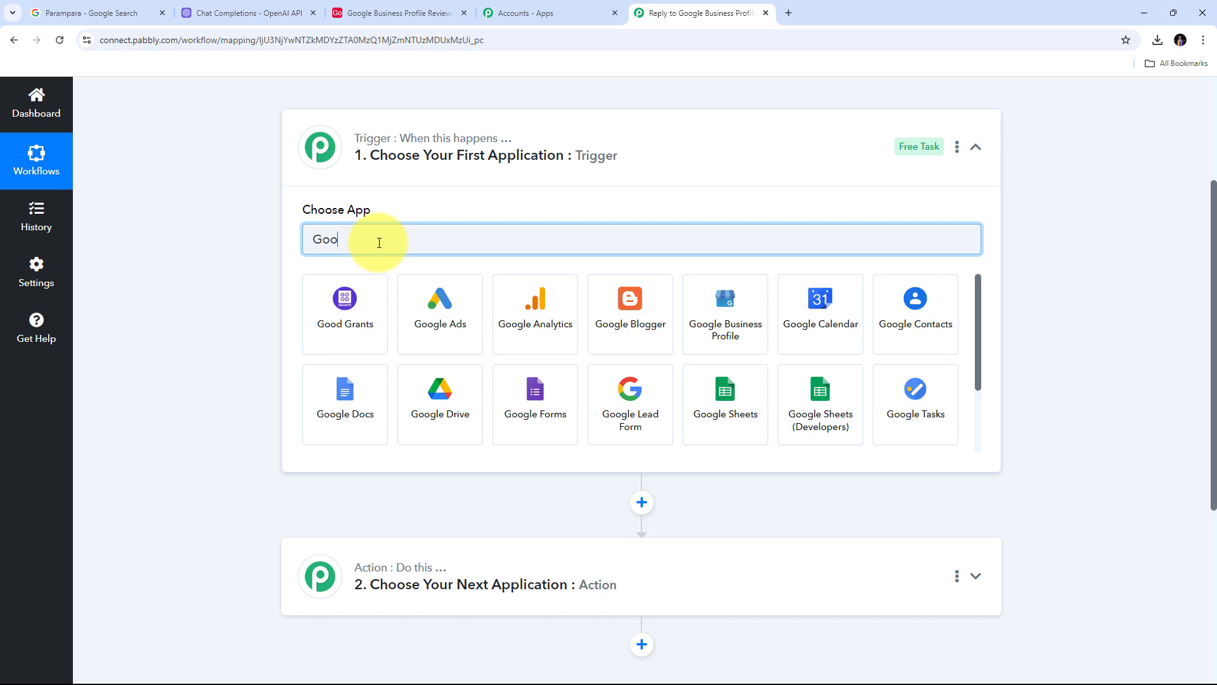
{"action": "type", "text": "gle B"}
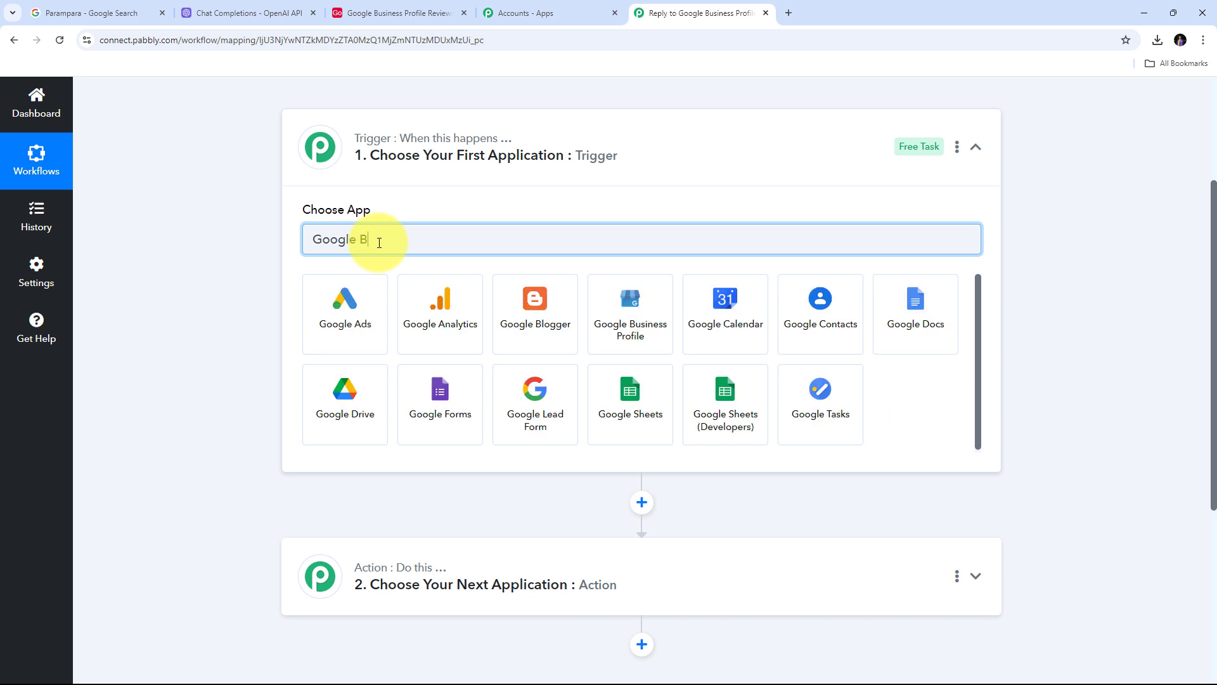
{"action": "type", "text": "usiness"}
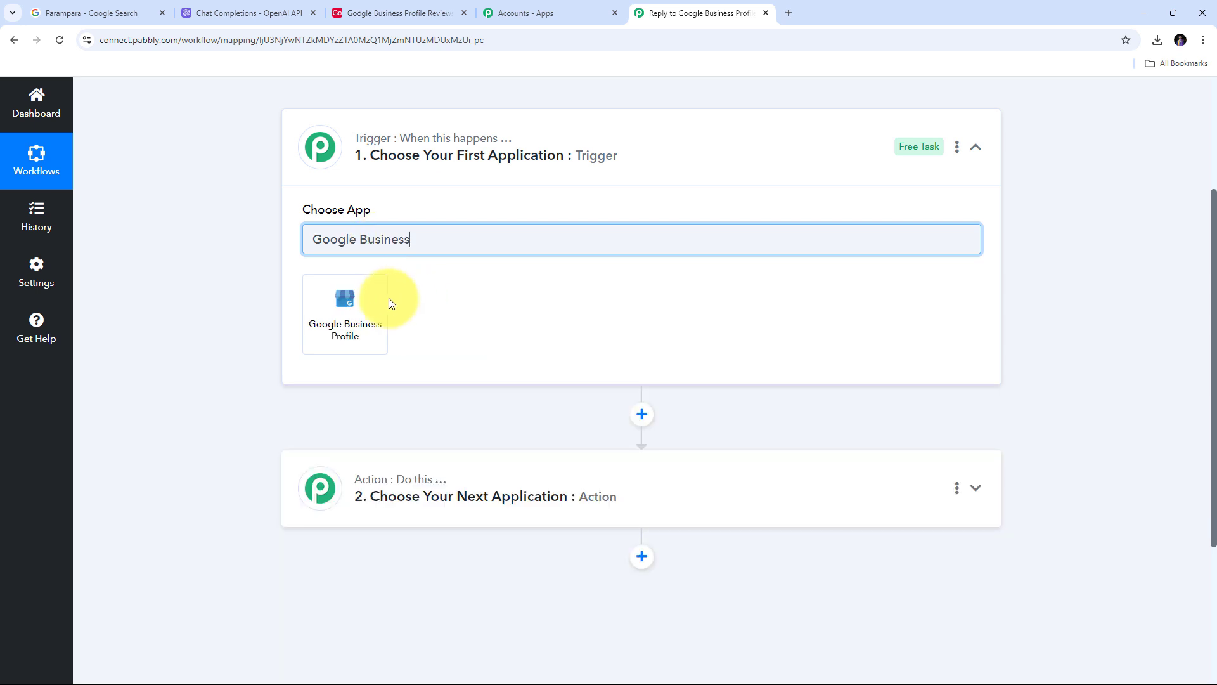
{"action": "left_click", "coordinate": [349, 305]}
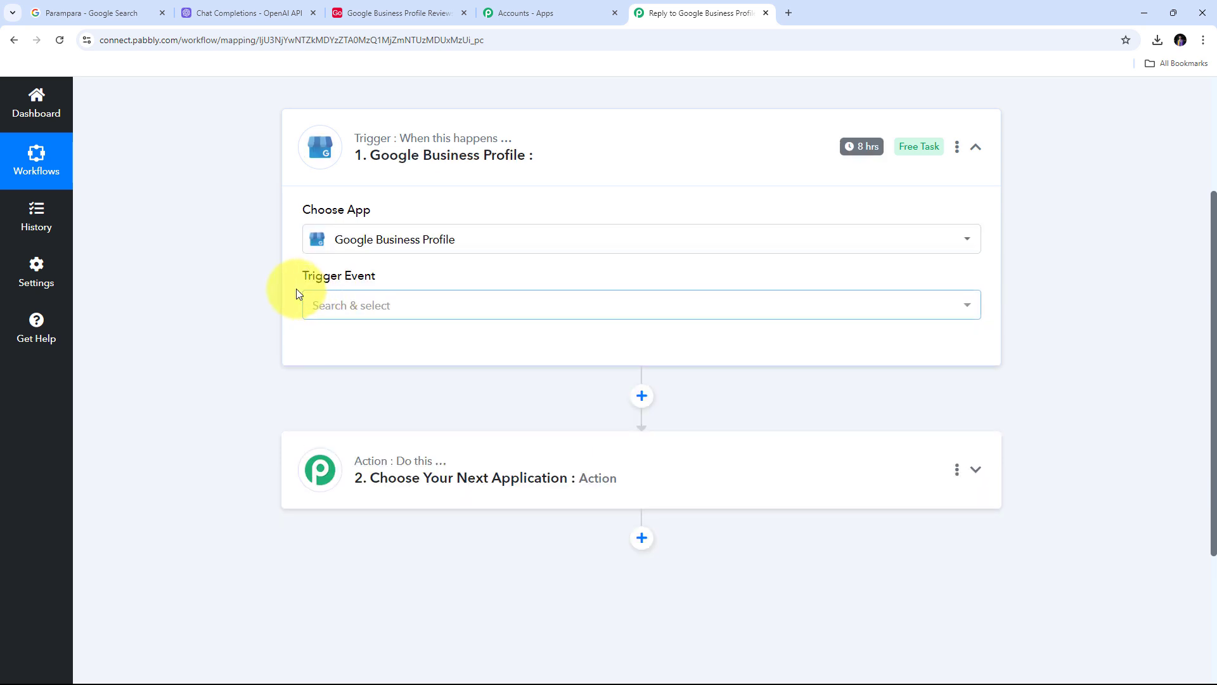
{"action": "left_click", "coordinate": [552, 311]}
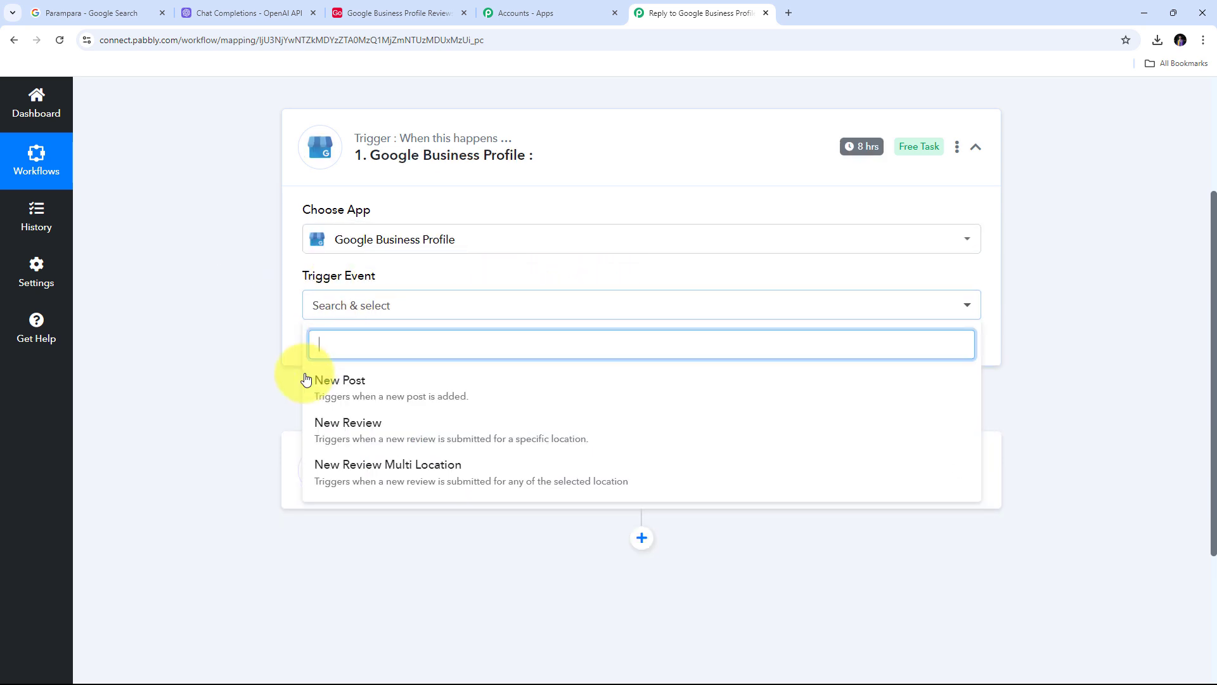
{"action": "left_click", "coordinate": [364, 435]}
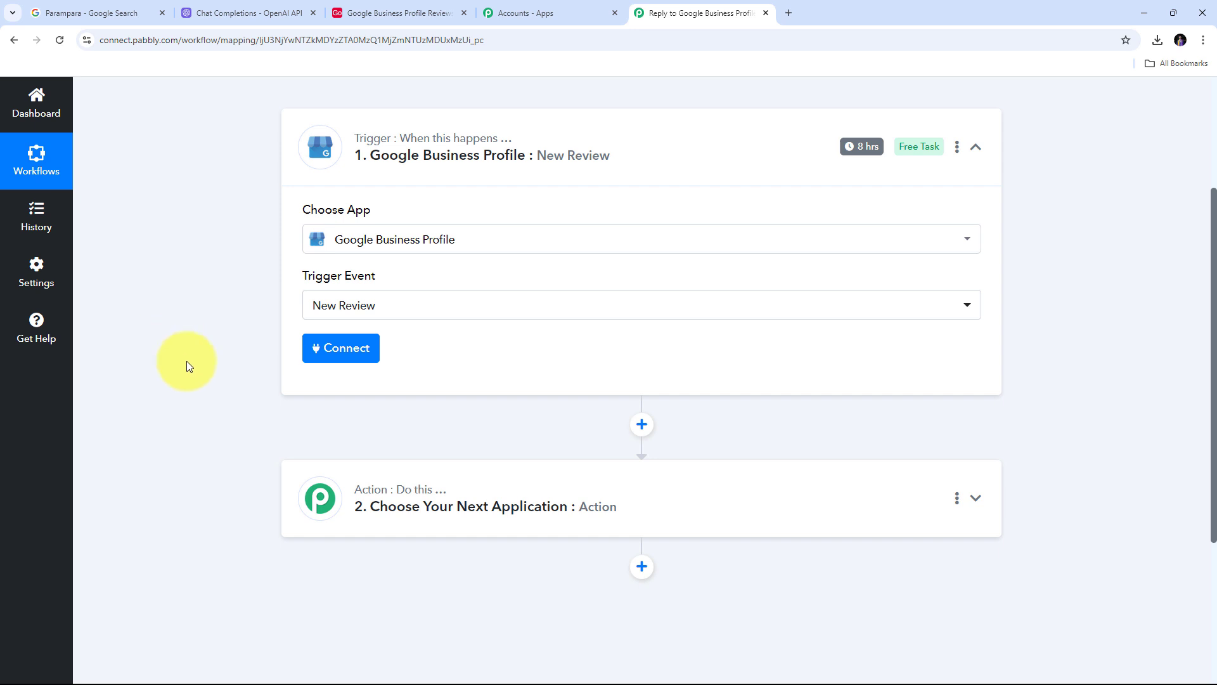
Add a new Google Business Profile connection to the trigger and authorise Pabbly Connect through Google sign-in.
{"action": "left_click", "coordinate": [329, 354]}
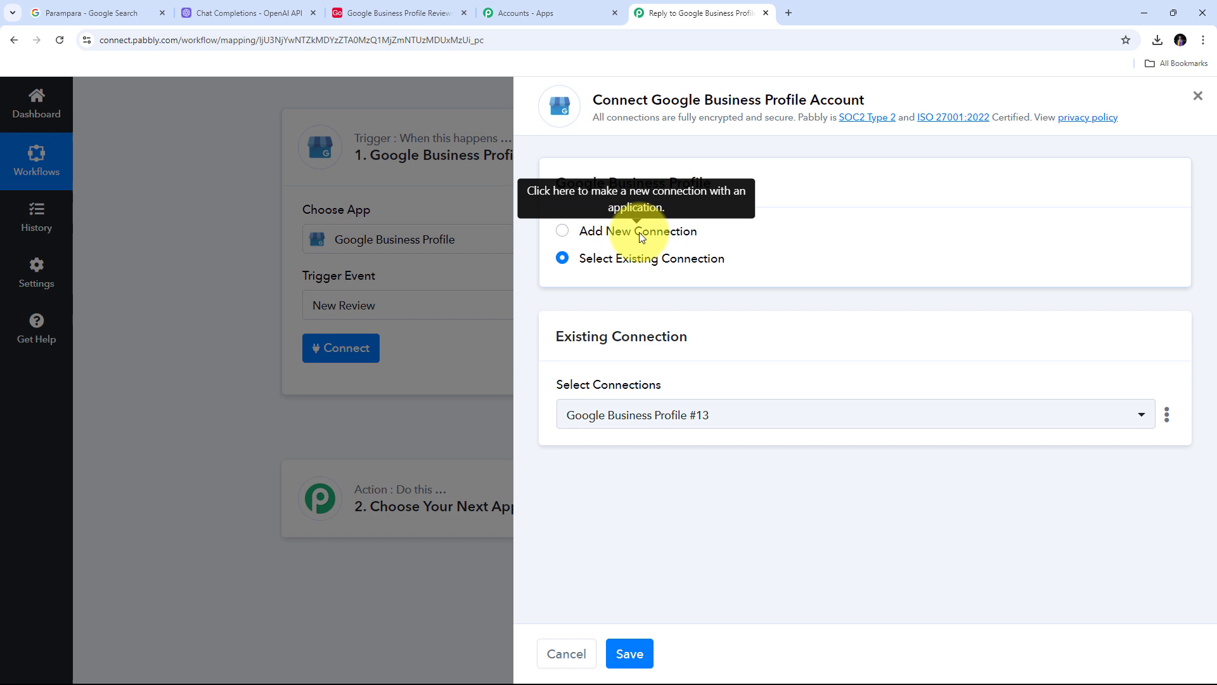
{"action": "left_click", "coordinate": [638, 232]}
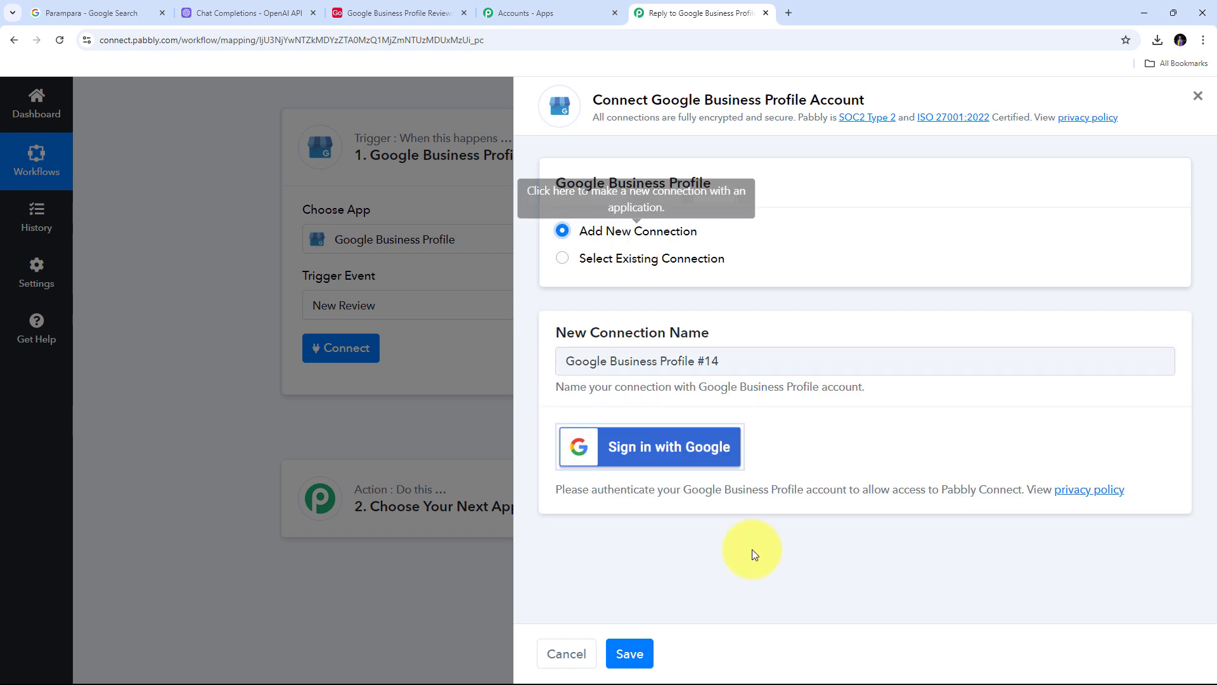
{"action": "left_click", "coordinate": [641, 459]}
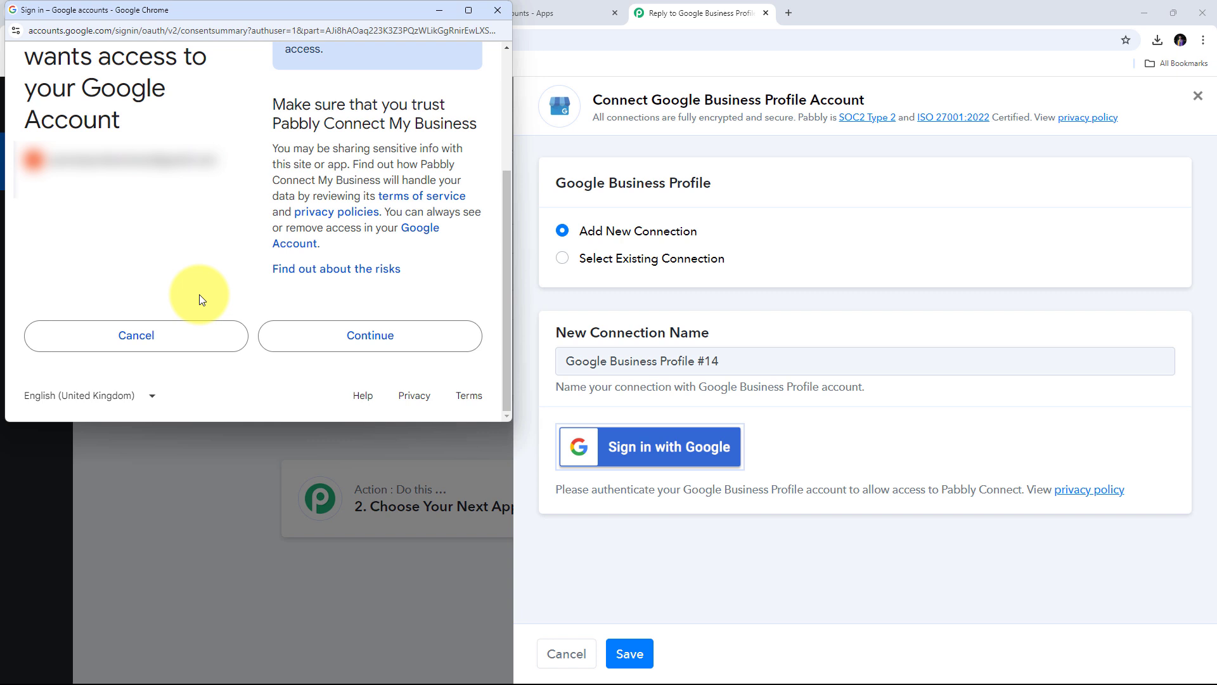
{"action": "left_click", "coordinate": [369, 336]}
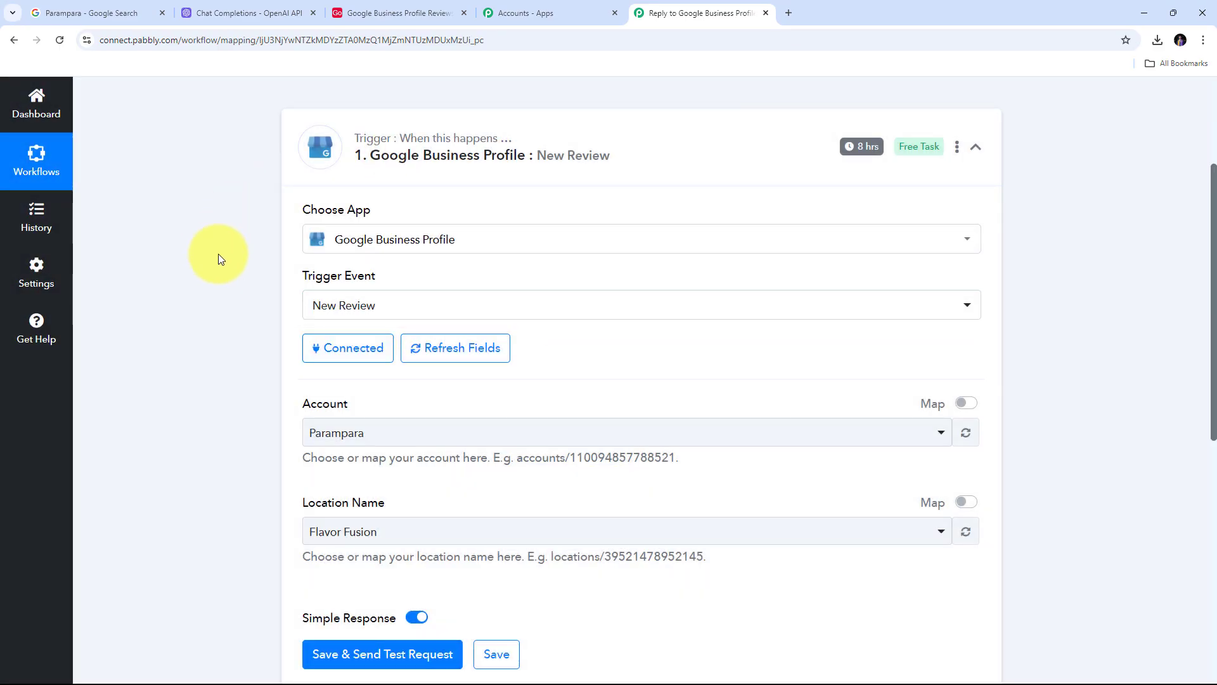
Select Parampara as both the account and the location name in the New Review trigger.
{"action": "scroll", "coordinate": [220, 268], "scroll_direction": "down", "scroll_amount": 3}
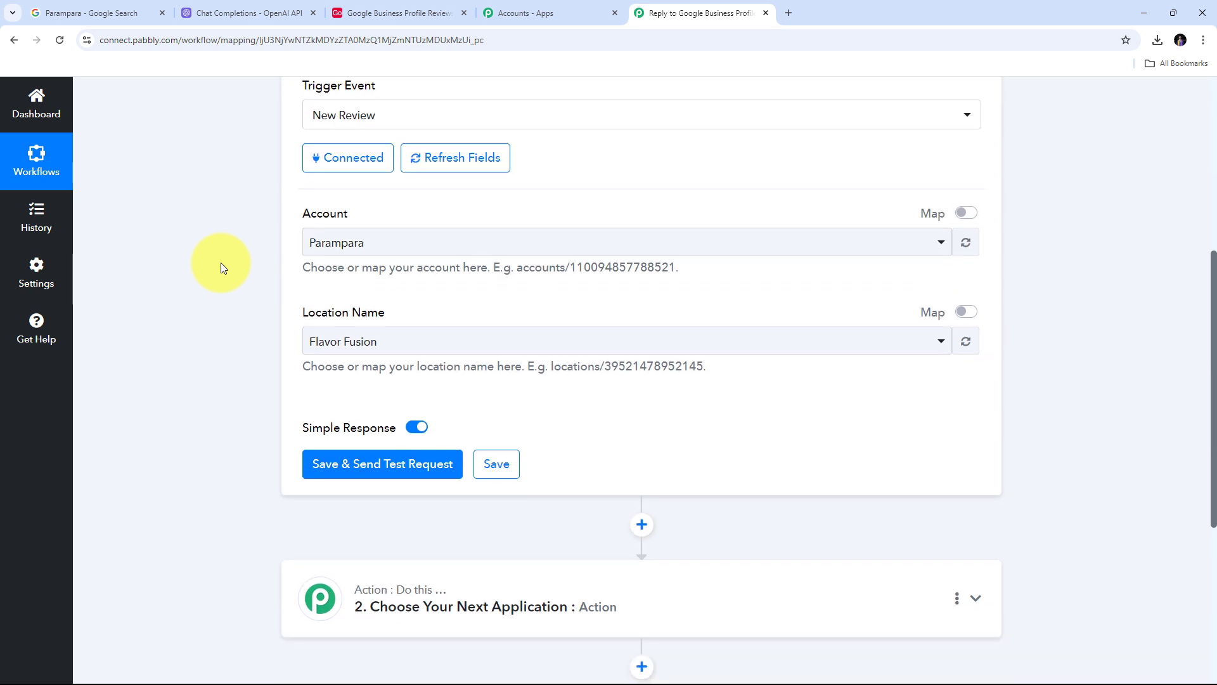
{"action": "scroll", "coordinate": [221, 267], "scroll_direction": "up", "scroll_amount": 2}
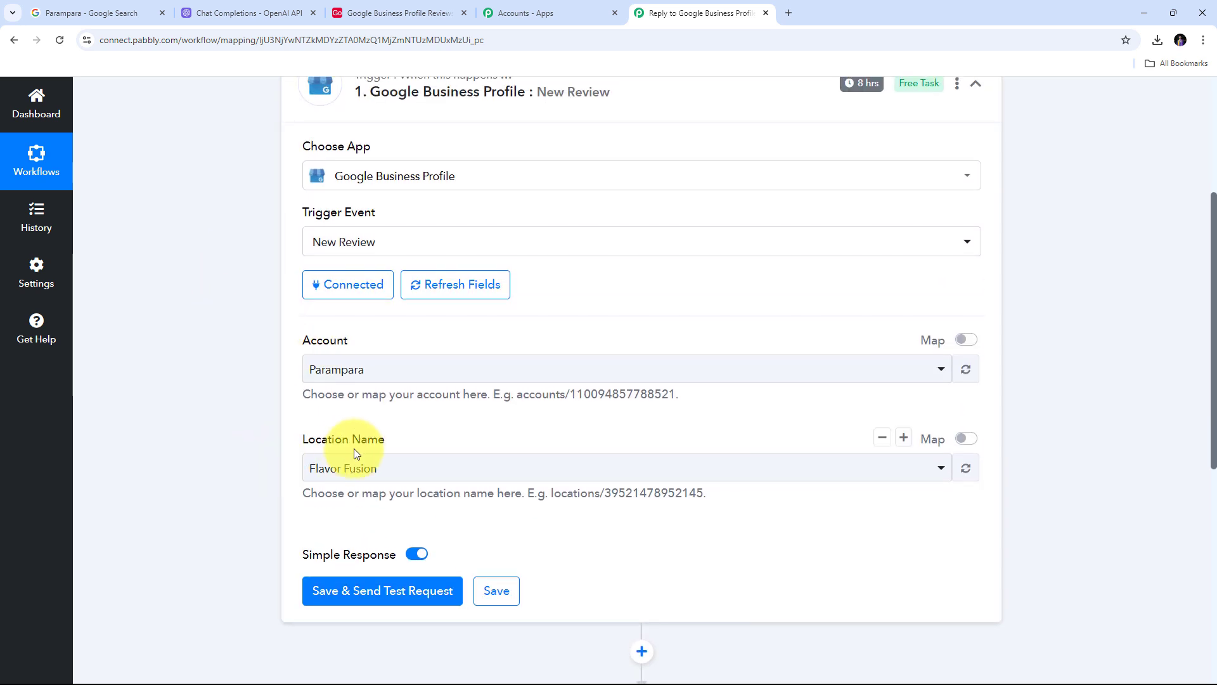
{"action": "left_click", "coordinate": [406, 369]}
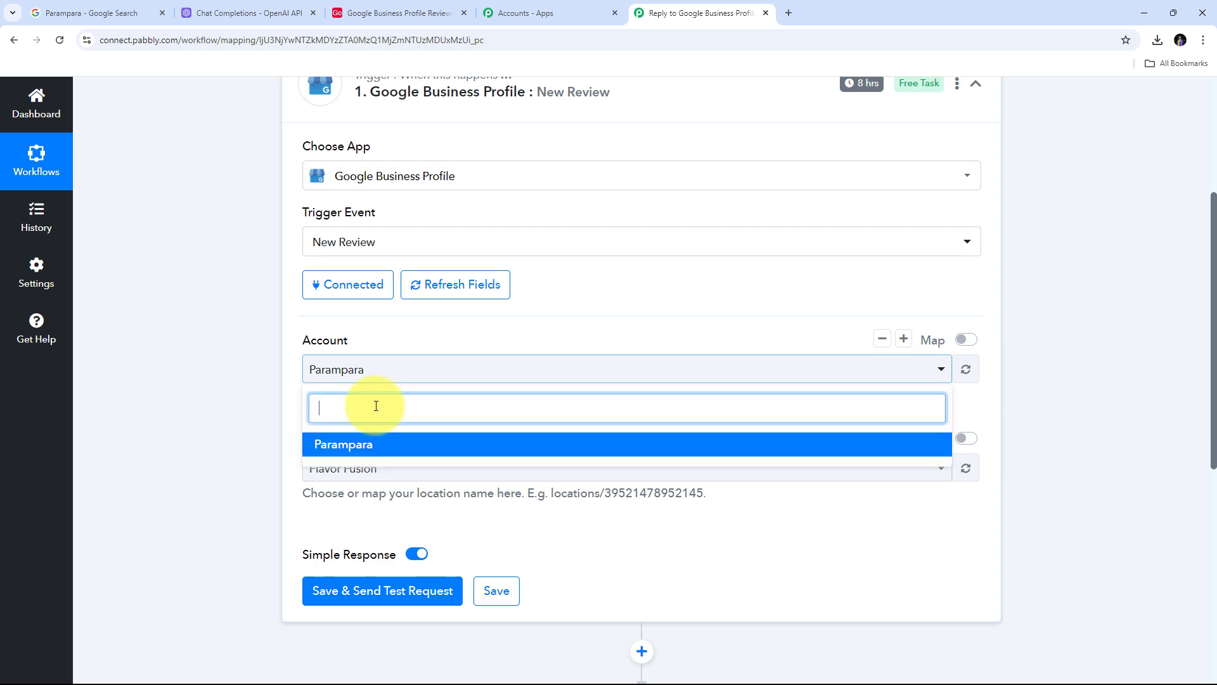
{"action": "left_click", "coordinate": [420, 452]}
{"action": "scroll", "coordinate": [387, 399], "scroll_direction": "down", "scroll_amount": 1}
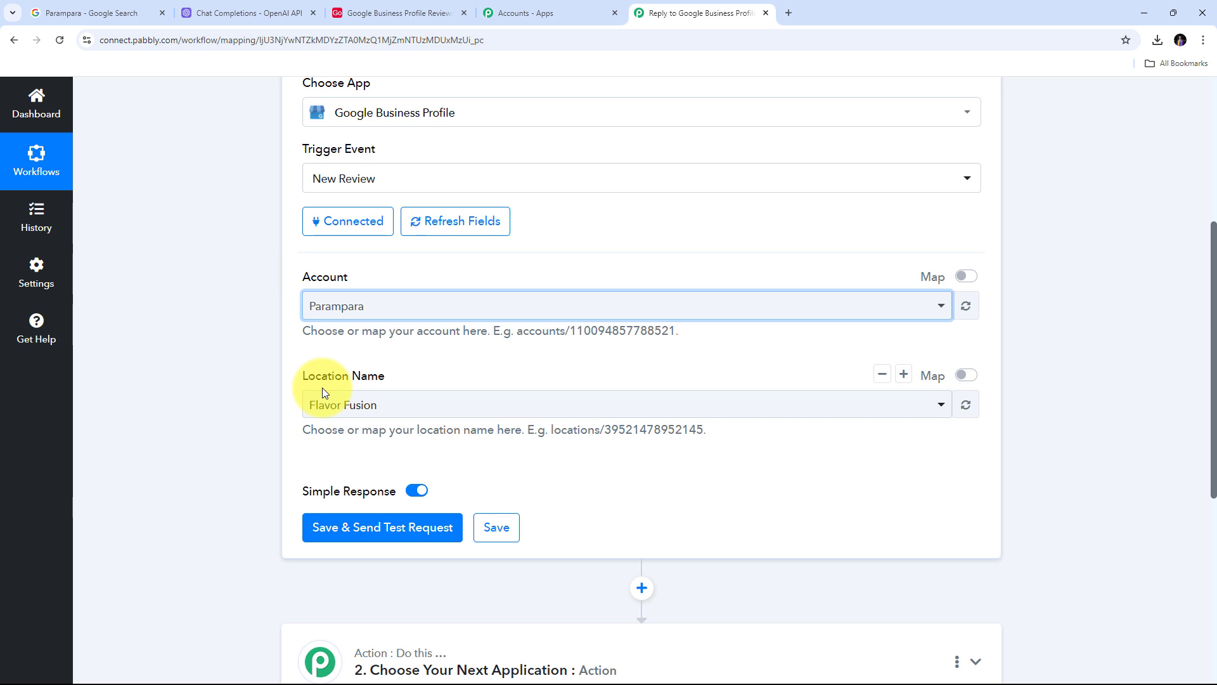
{"action": "left_click", "coordinate": [435, 407]}
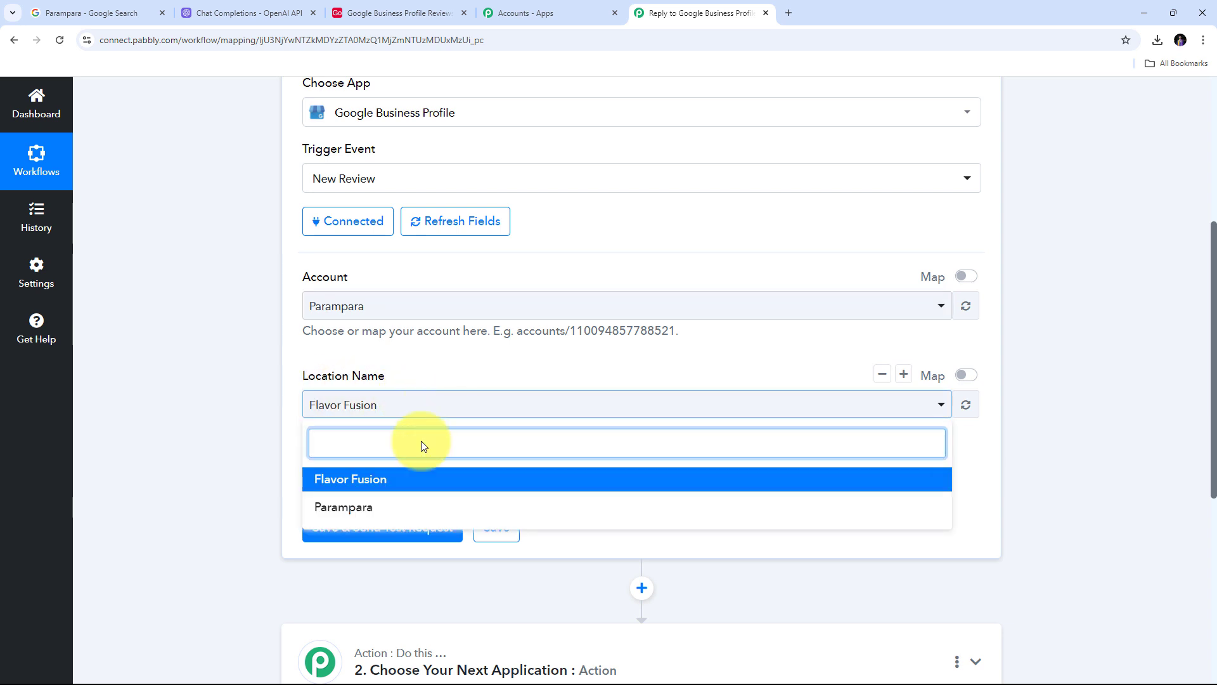
{"action": "left_click", "coordinate": [378, 511]}
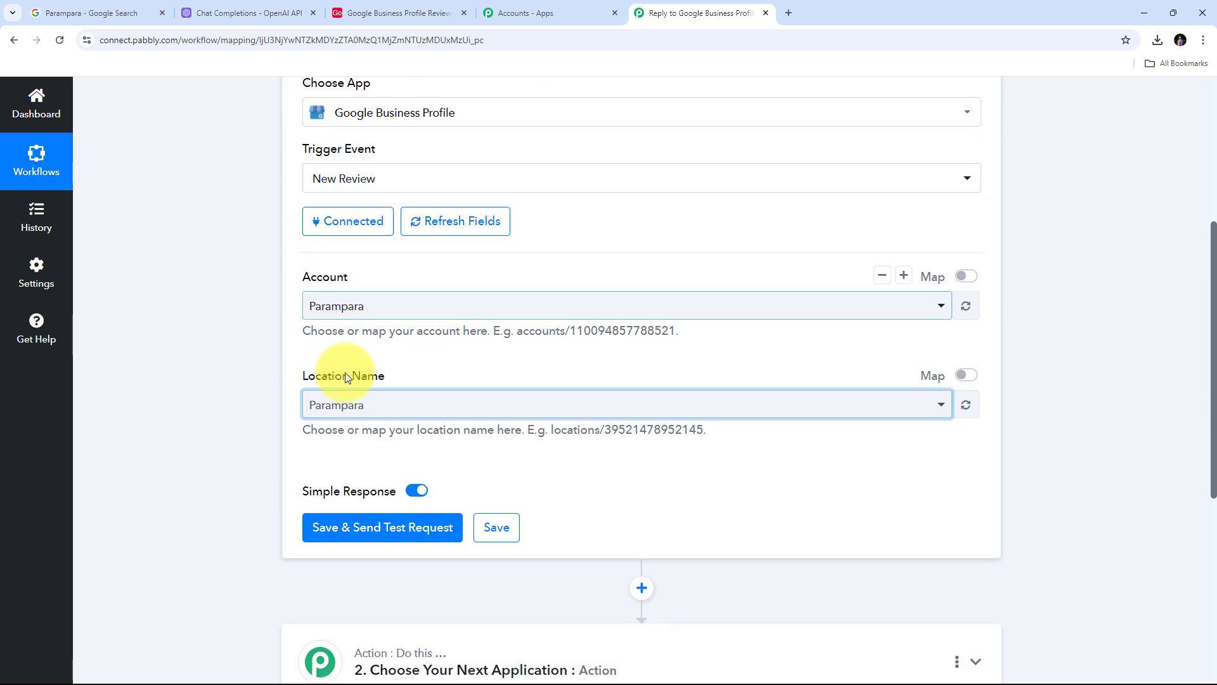
Open the full list of Google reviews for the Parampara business in Google Search.
{"action": "left_click", "coordinate": [83, 13]}
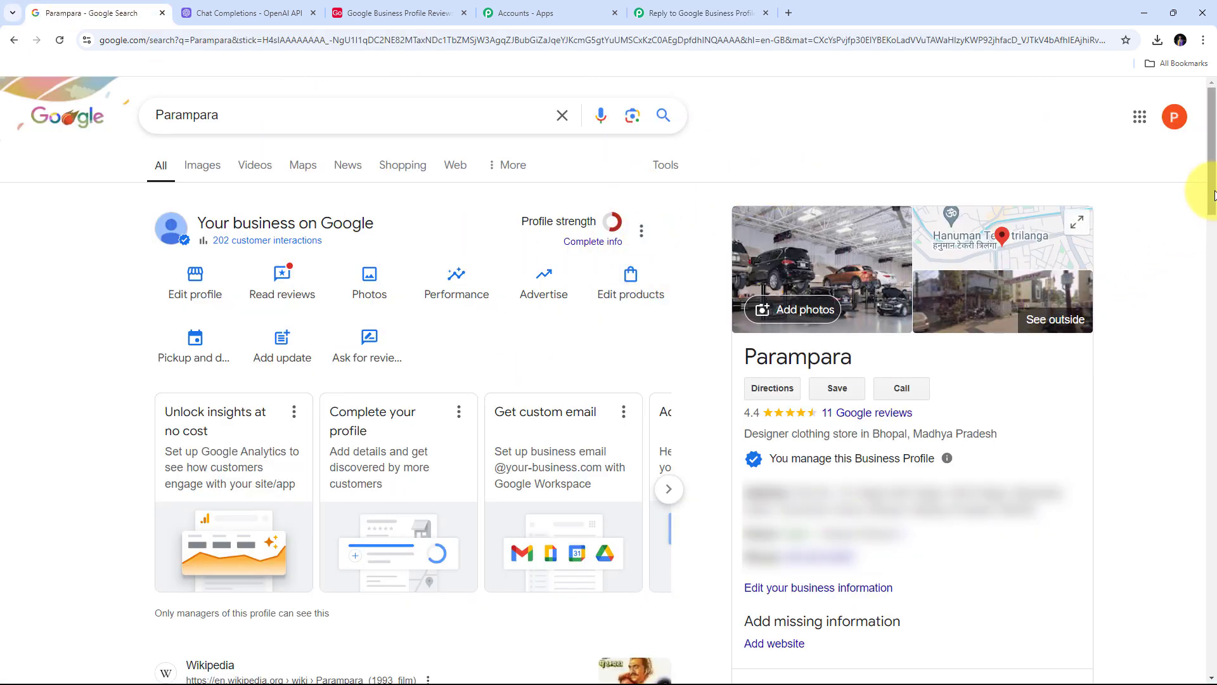
{"action": "left_click", "coordinate": [1211, 297]}
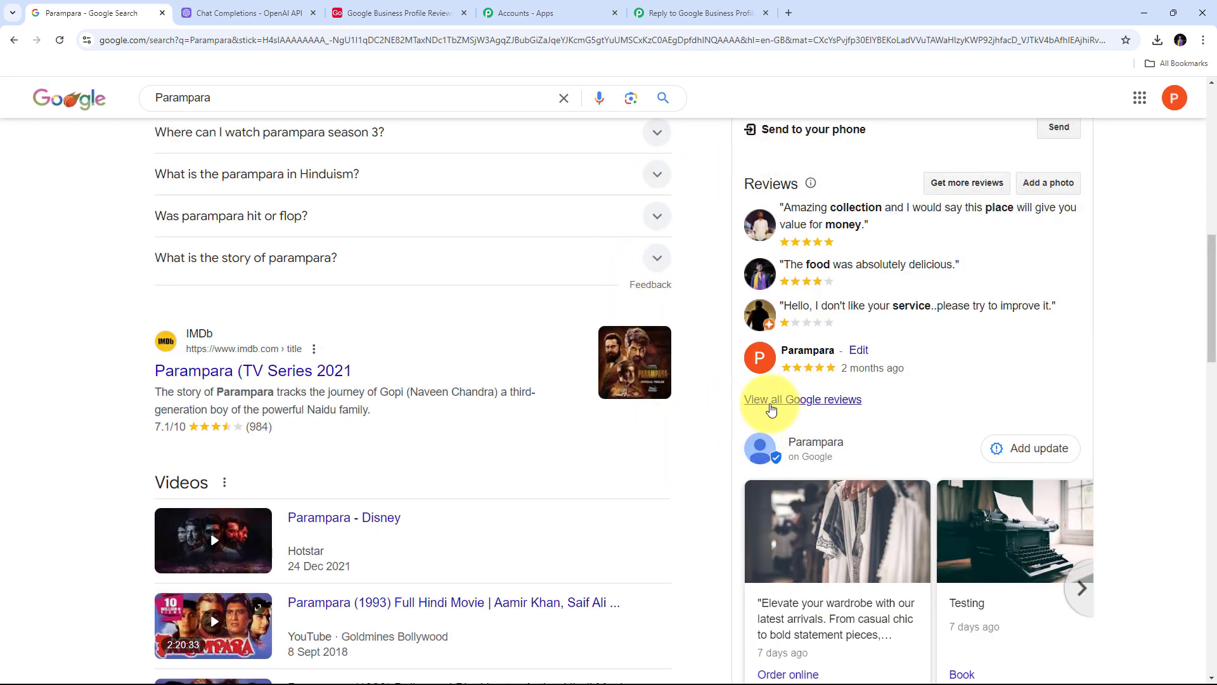
{"action": "left_click", "coordinate": [803, 406]}
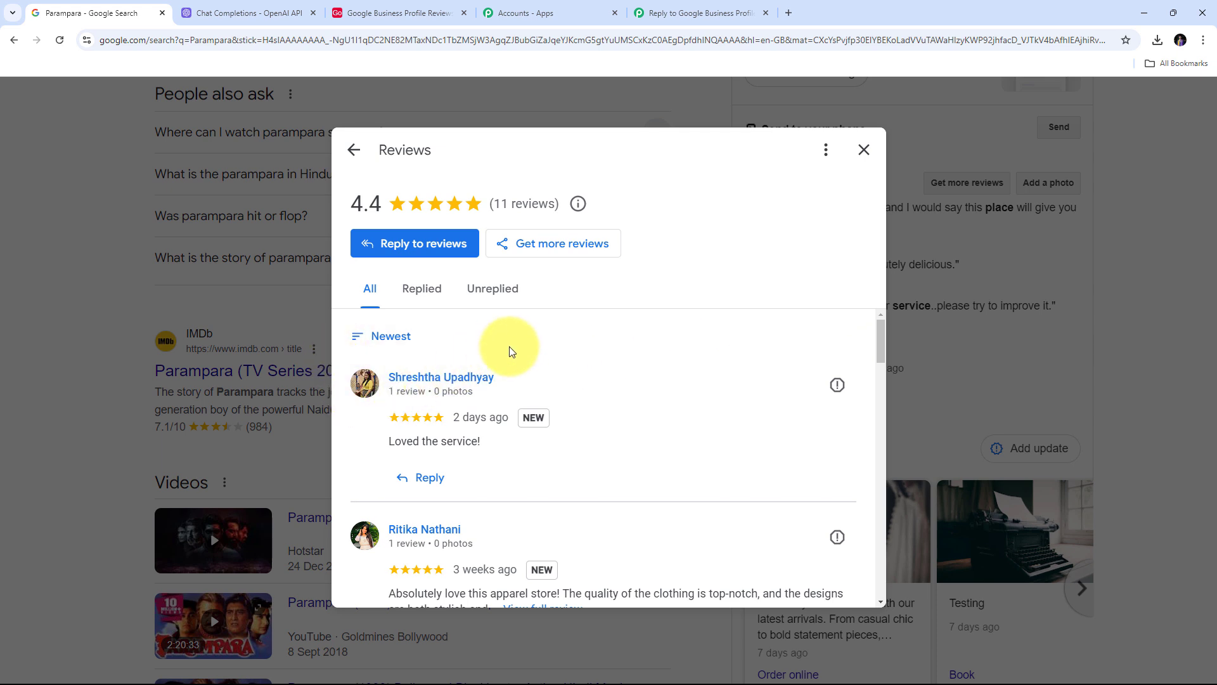
Return to the Pabbly Connect workflow, save the New Review trigger and send its test request.
{"action": "left_click", "coordinate": [672, 13]}
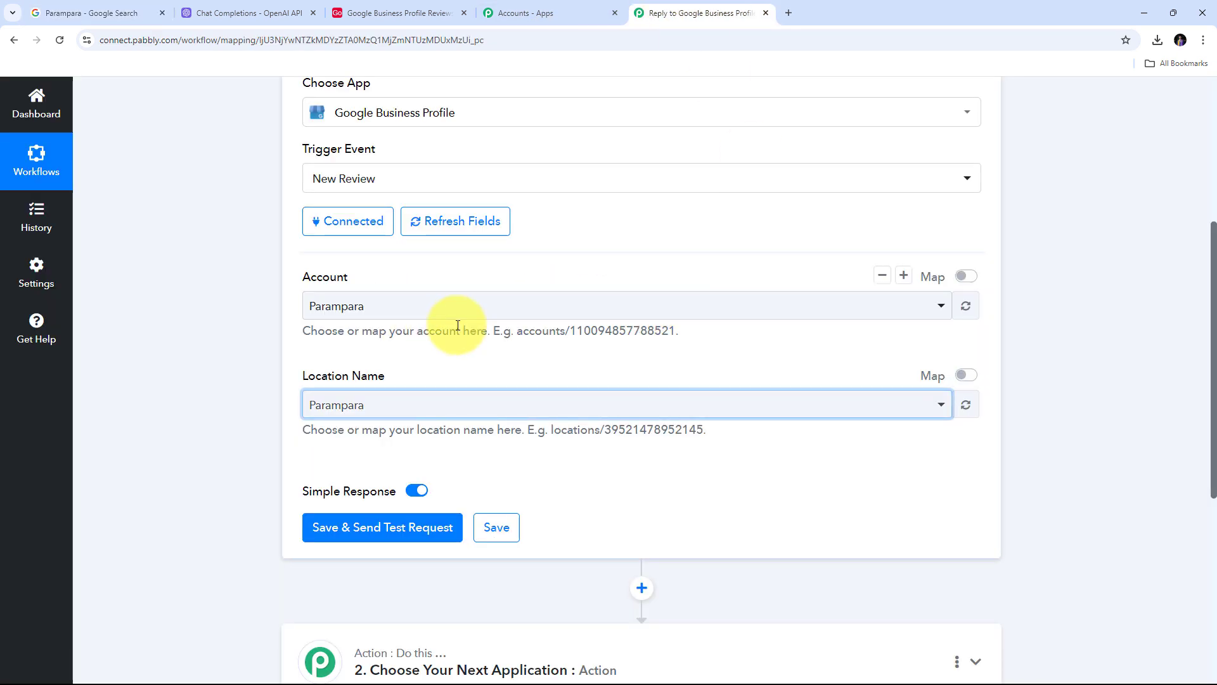
{"action": "scroll", "coordinate": [453, 321], "scroll_direction": "down", "scroll_amount": 3}
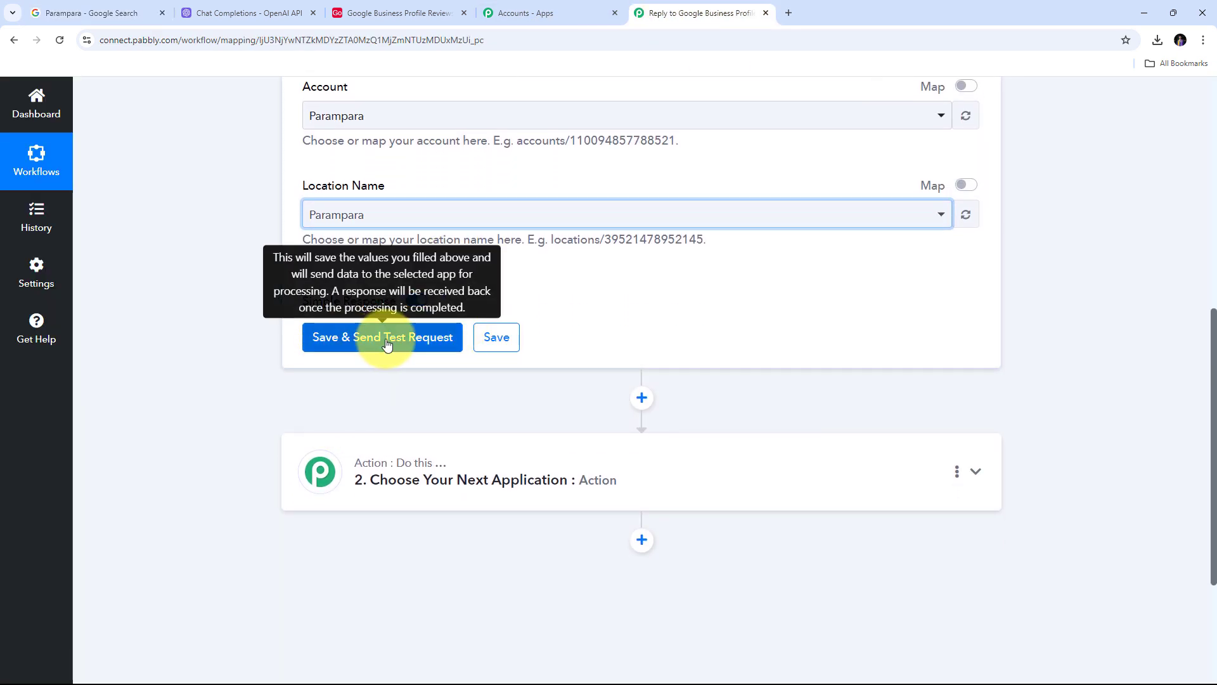
{"action": "left_click", "coordinate": [387, 343]}
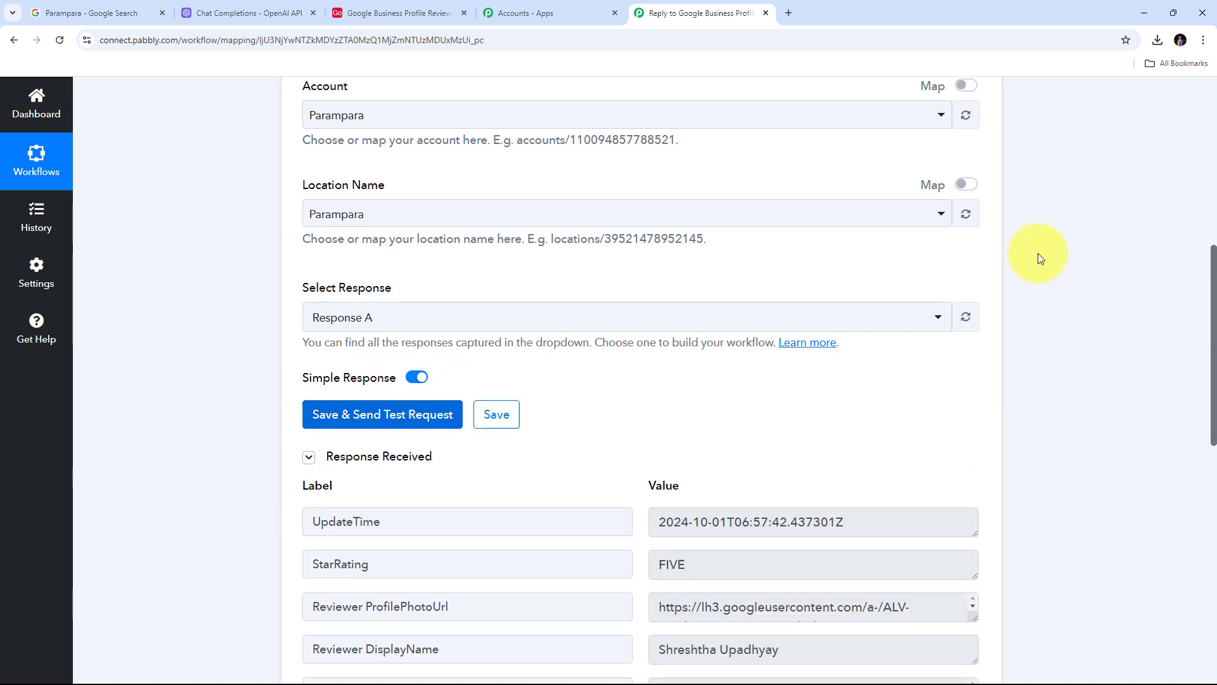
Examine the star rating, reviewer name, review ID and comment in the trigger response, and the trigger's polling interval.
{"action": "scroll", "coordinate": [1037, 253], "scroll_direction": "down", "scroll_amount": 5}
{"action": "scroll", "coordinate": [1037, 253], "scroll_direction": "down", "scroll_amount": 1}
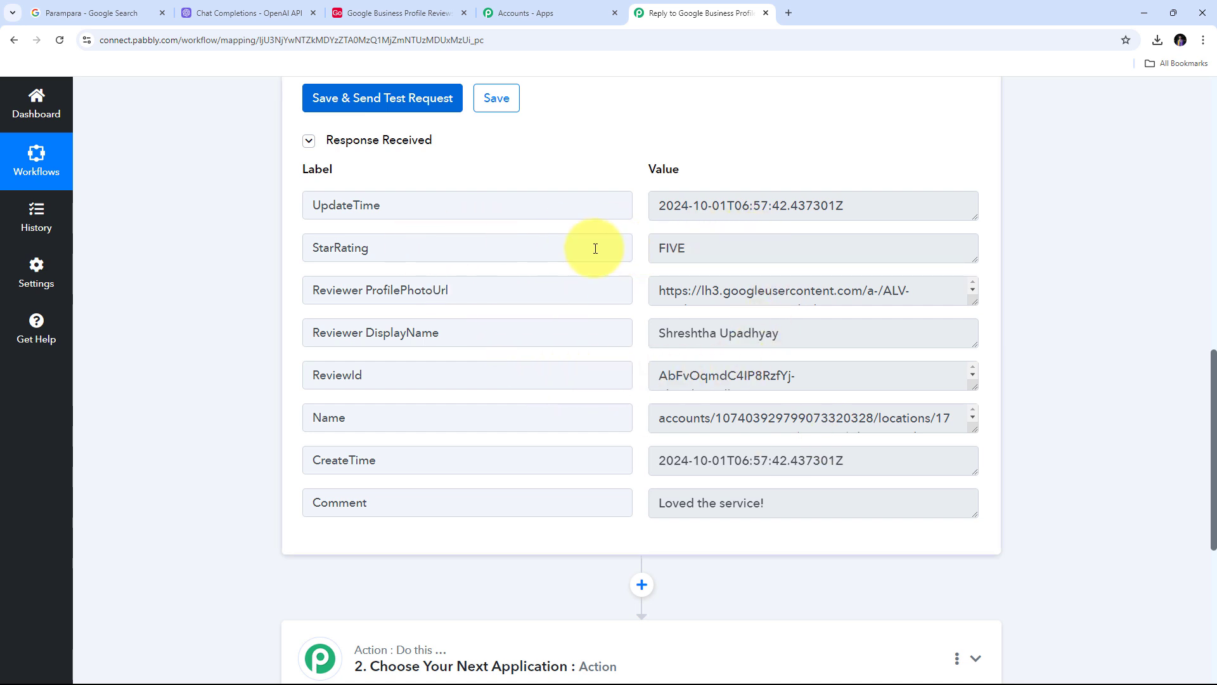
{"action": "double_click", "coordinate": [762, 244]}
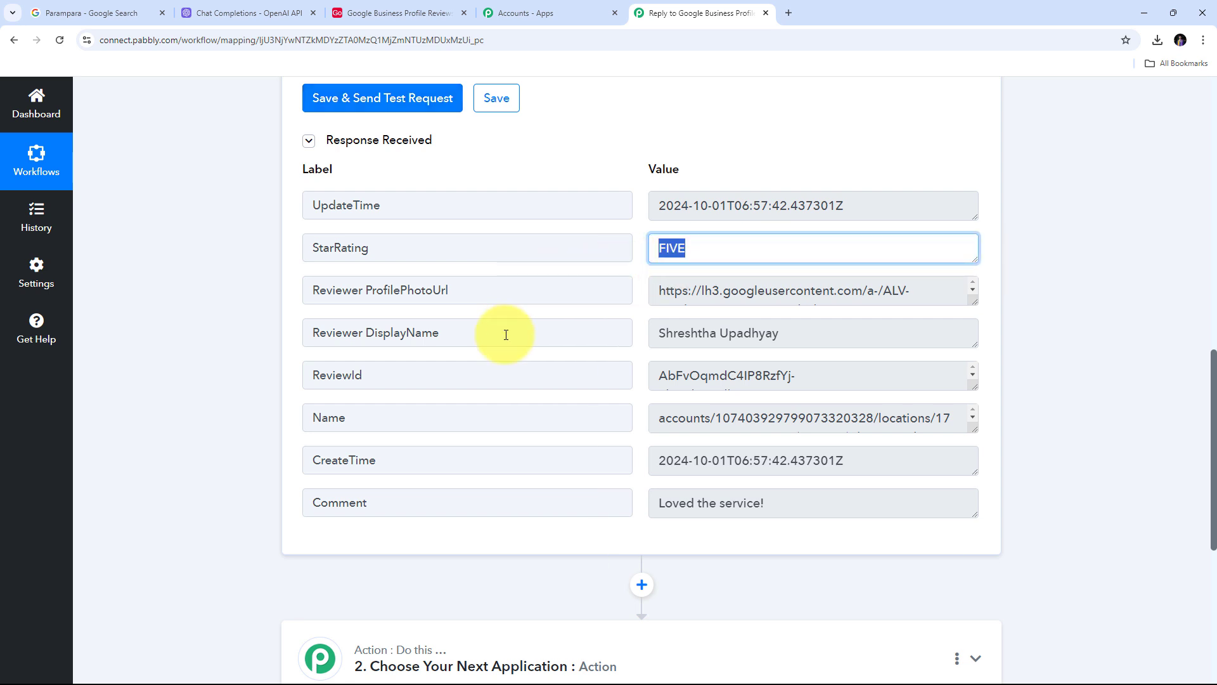
{"action": "left_click", "coordinate": [829, 331]}
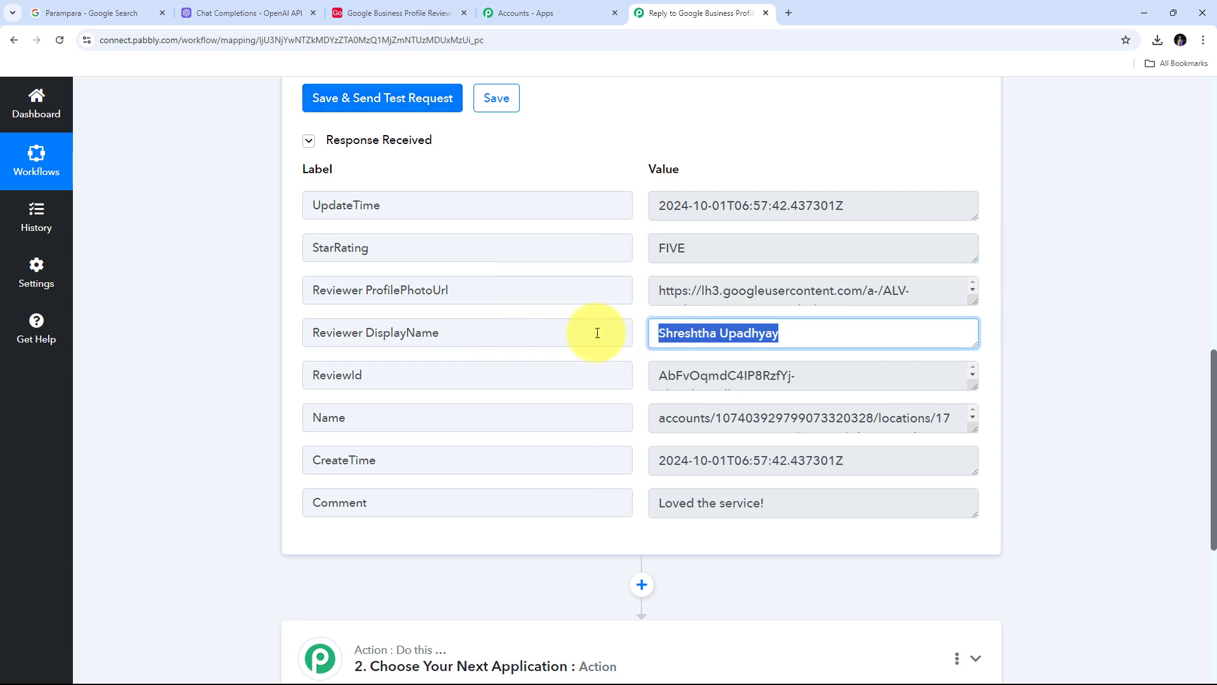
{"action": "left_click", "coordinate": [815, 503]}
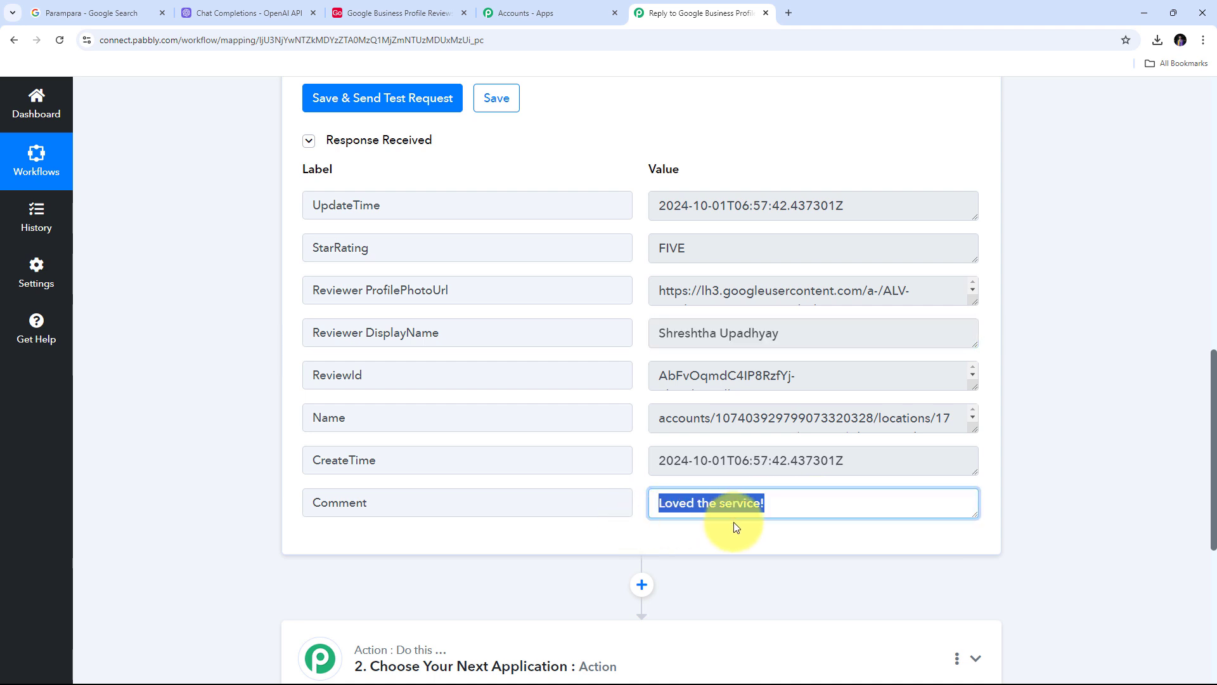
{"action": "left_click", "coordinate": [658, 398]}
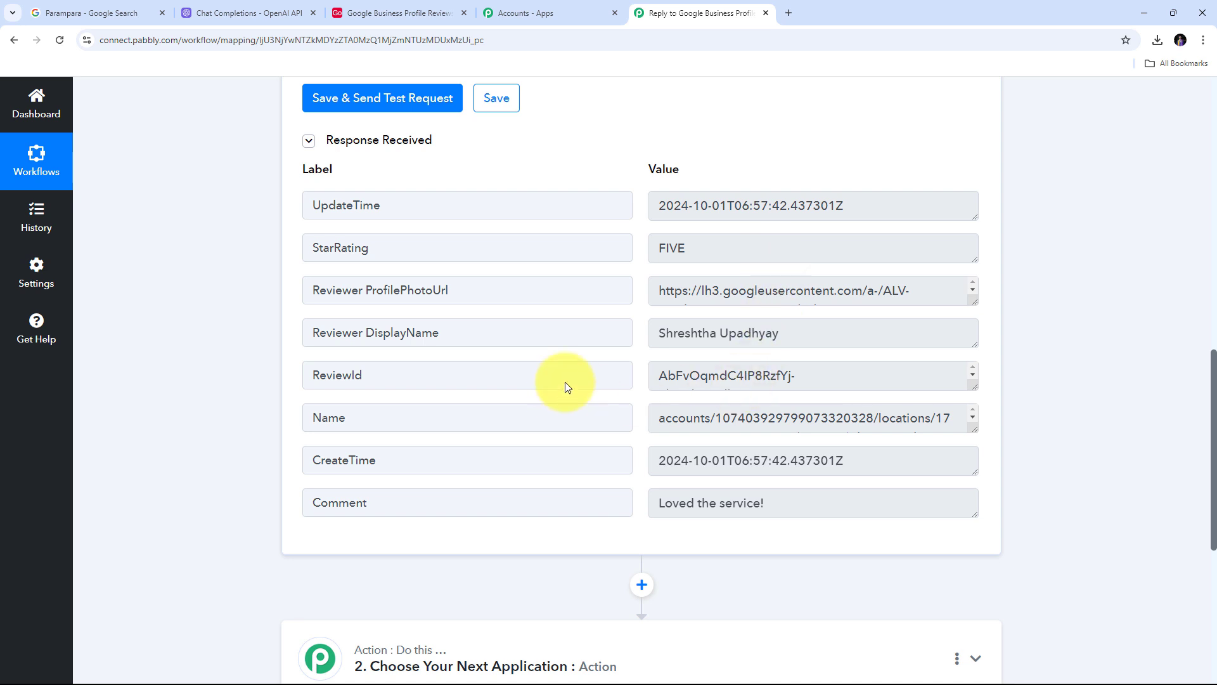
{"action": "scroll", "coordinate": [604, 311], "scroll_direction": "up", "scroll_amount": 10}
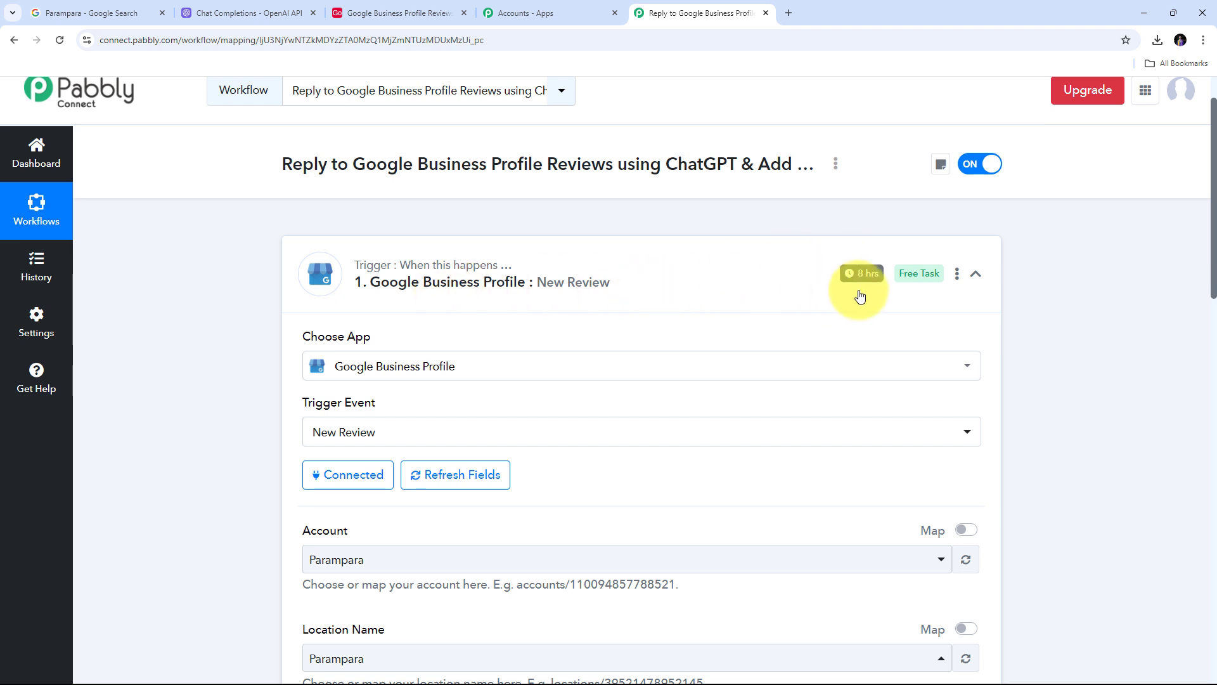
{"action": "mouse_move", "coordinate": [862, 279]}
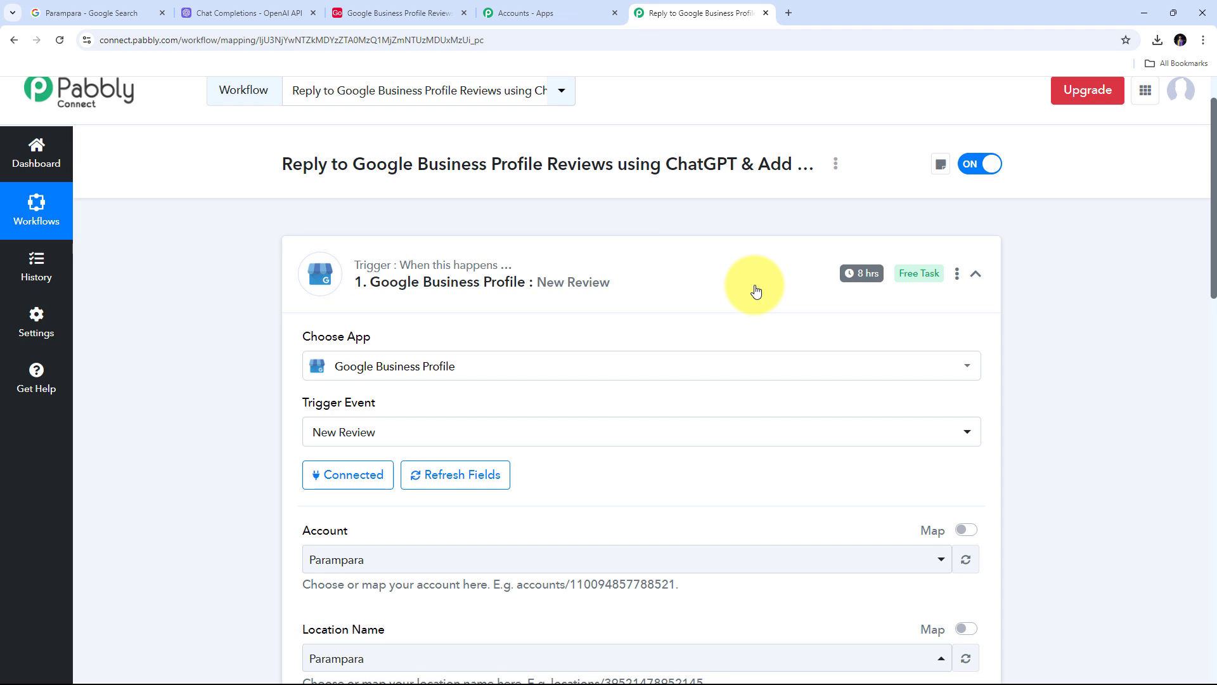
{"action": "scroll", "coordinate": [755, 290], "scroll_direction": "down", "scroll_amount": 10}
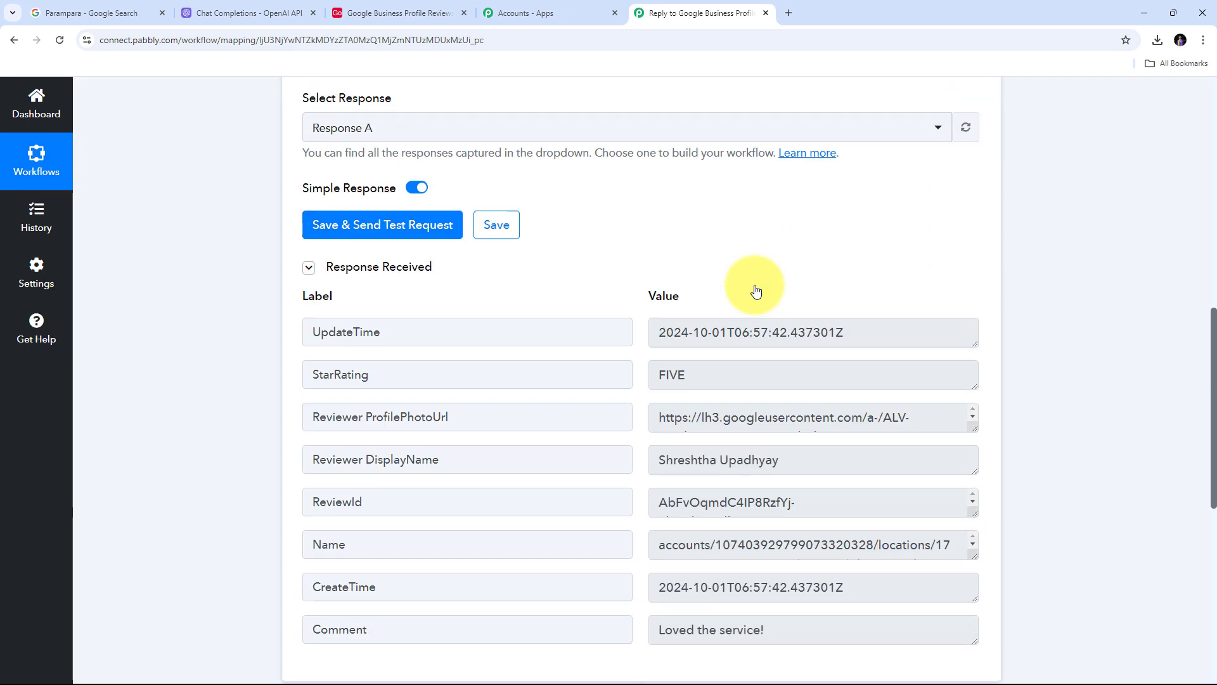
{"action": "scroll", "coordinate": [754, 284], "scroll_direction": "down", "scroll_amount": 1}
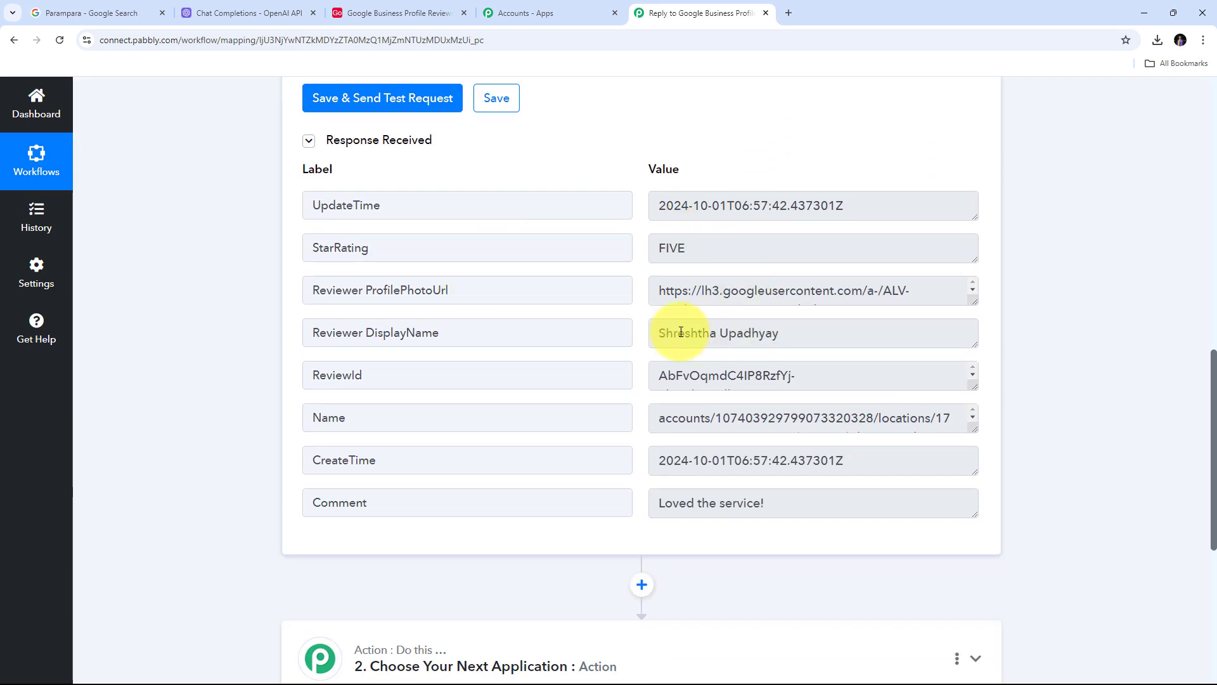
{"action": "scroll", "coordinate": [687, 375], "scroll_direction": "down", "scroll_amount": 2}
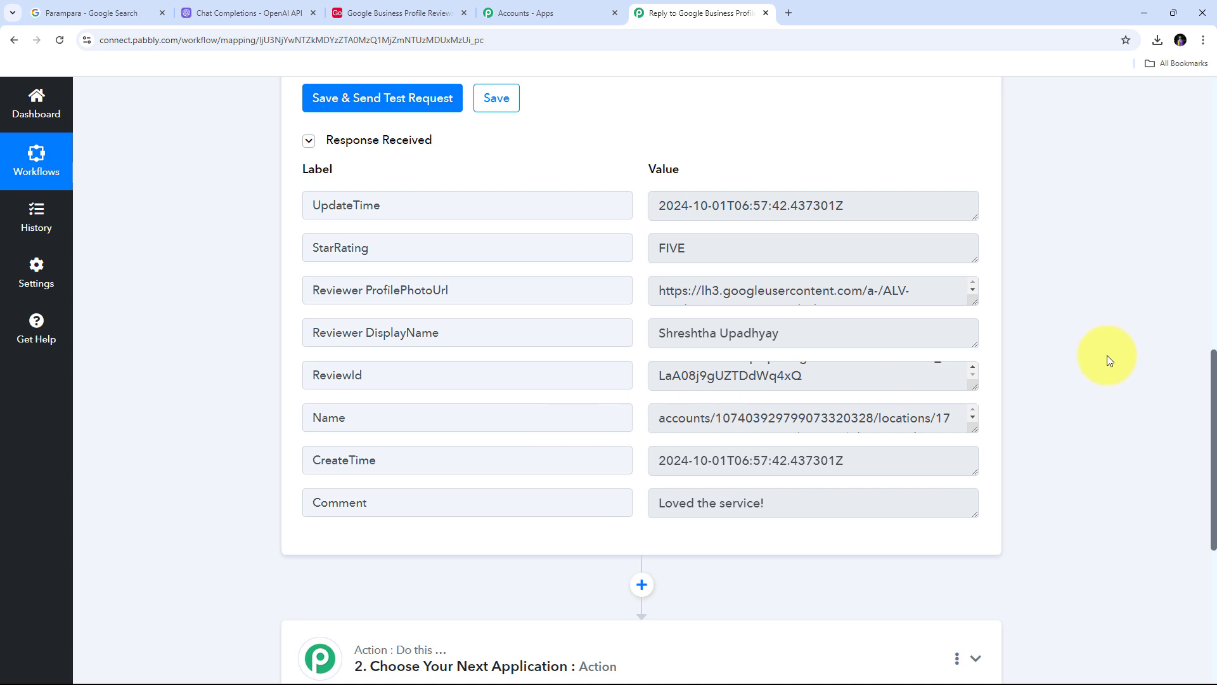
Set the workflow's action step to the ChatGPT app with the Ask ChatGPT event.
{"action": "scroll", "coordinate": [1100, 351], "scroll_direction": "down", "scroll_amount": 3}
{"action": "scroll", "coordinate": [1088, 356], "scroll_direction": "down", "scroll_amount": 3}
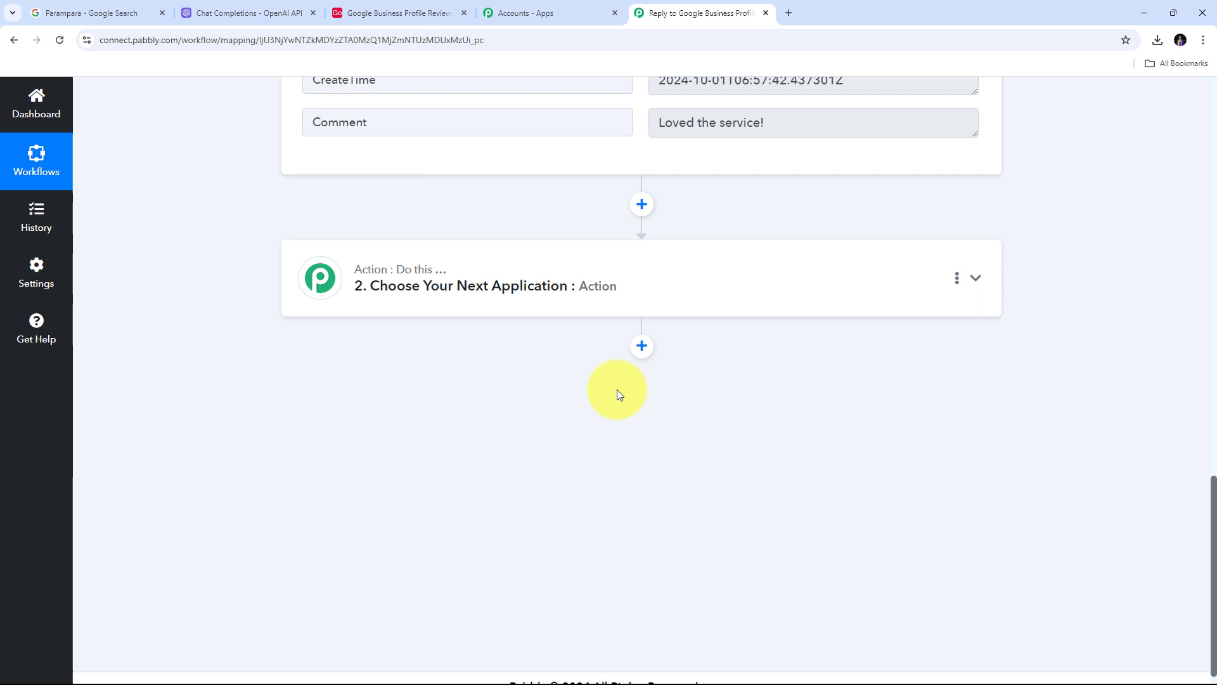
{"action": "left_click", "coordinate": [850, 291]}
{"action": "scroll", "coordinate": [317, 358], "scroll_direction": "up", "scroll_amount": 2}
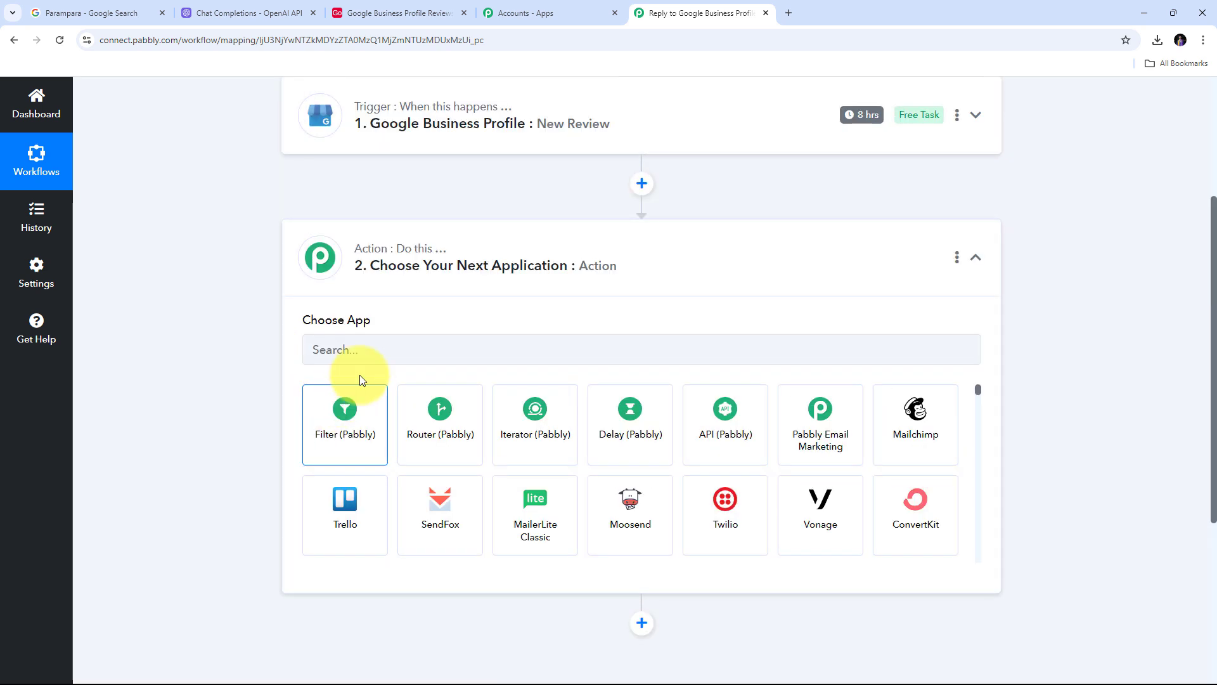
{"action": "left_click", "coordinate": [375, 347]}
{"action": "type", "text": "C"}
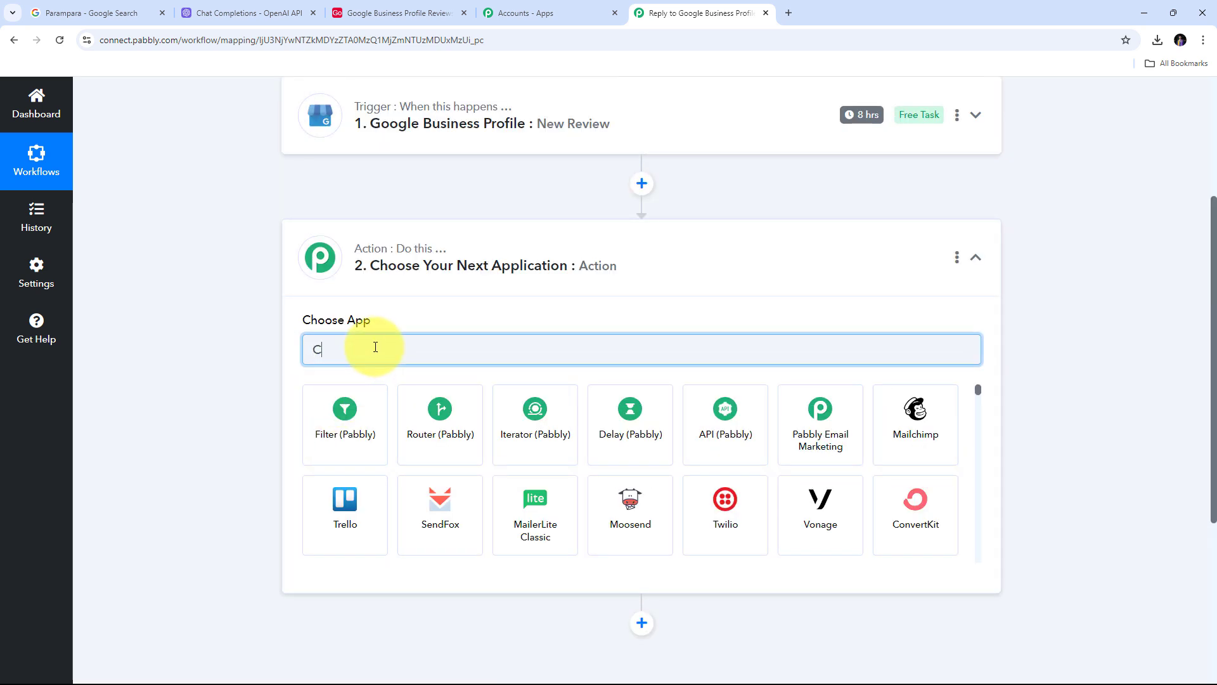
{"action": "type", "text": "hatG"}
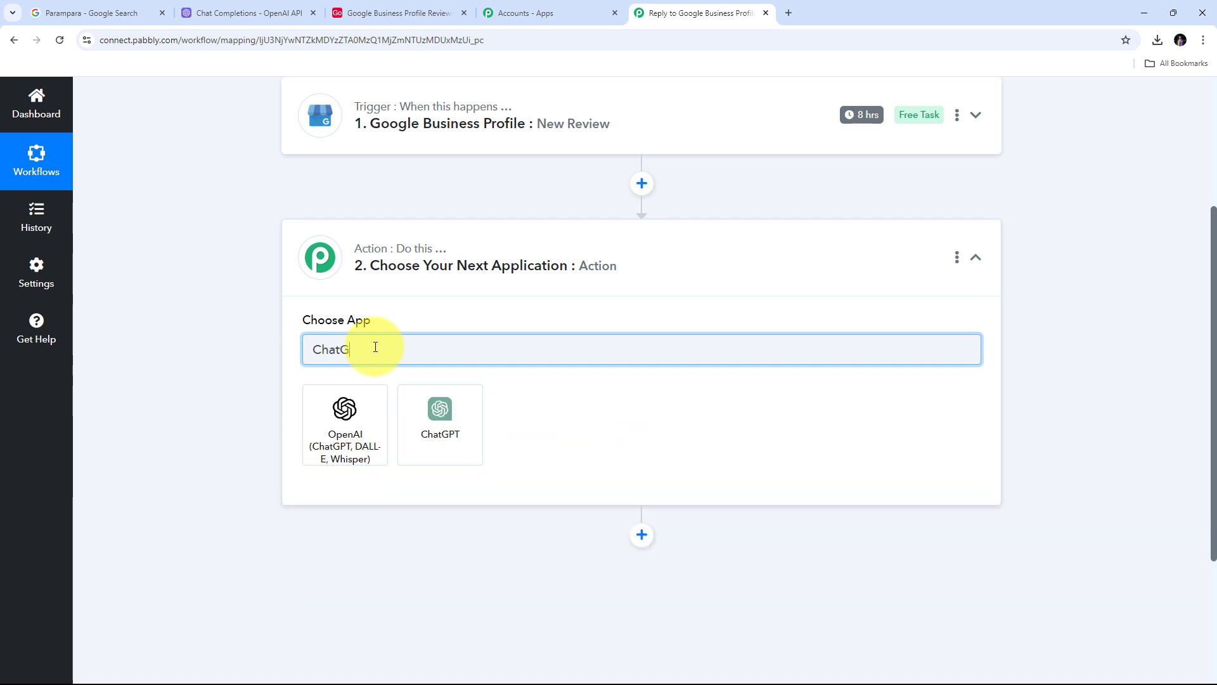
{"action": "type", "text": "PT"}
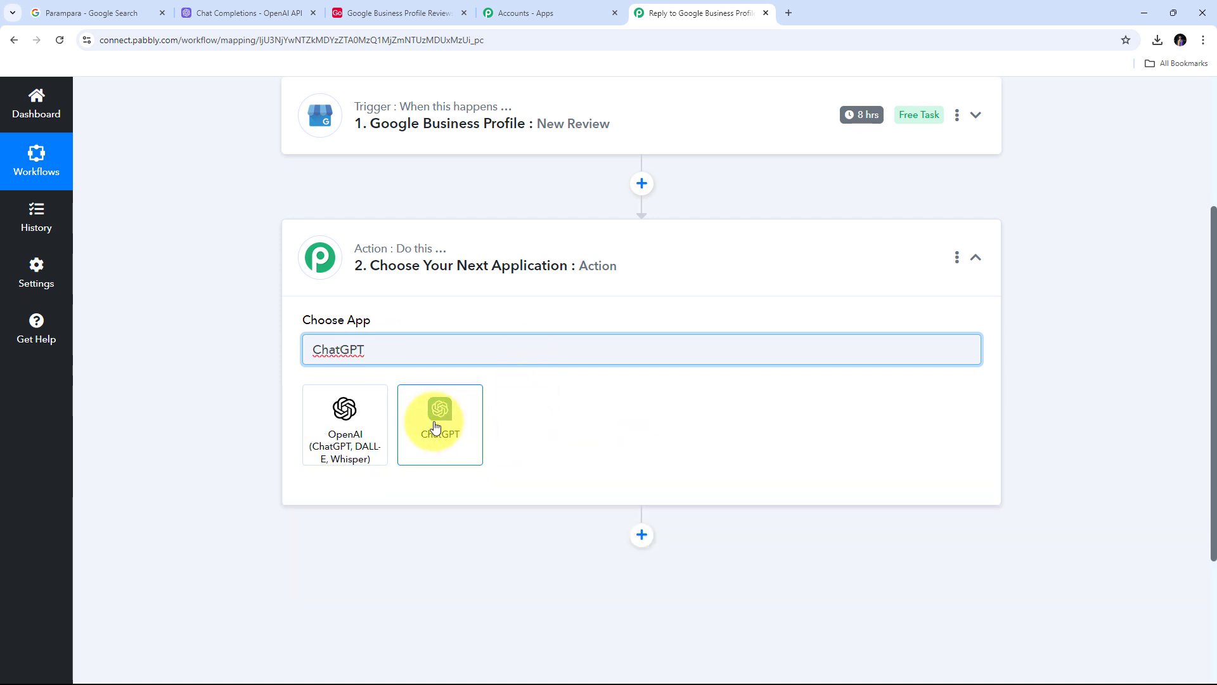
{"action": "left_click", "coordinate": [439, 426]}
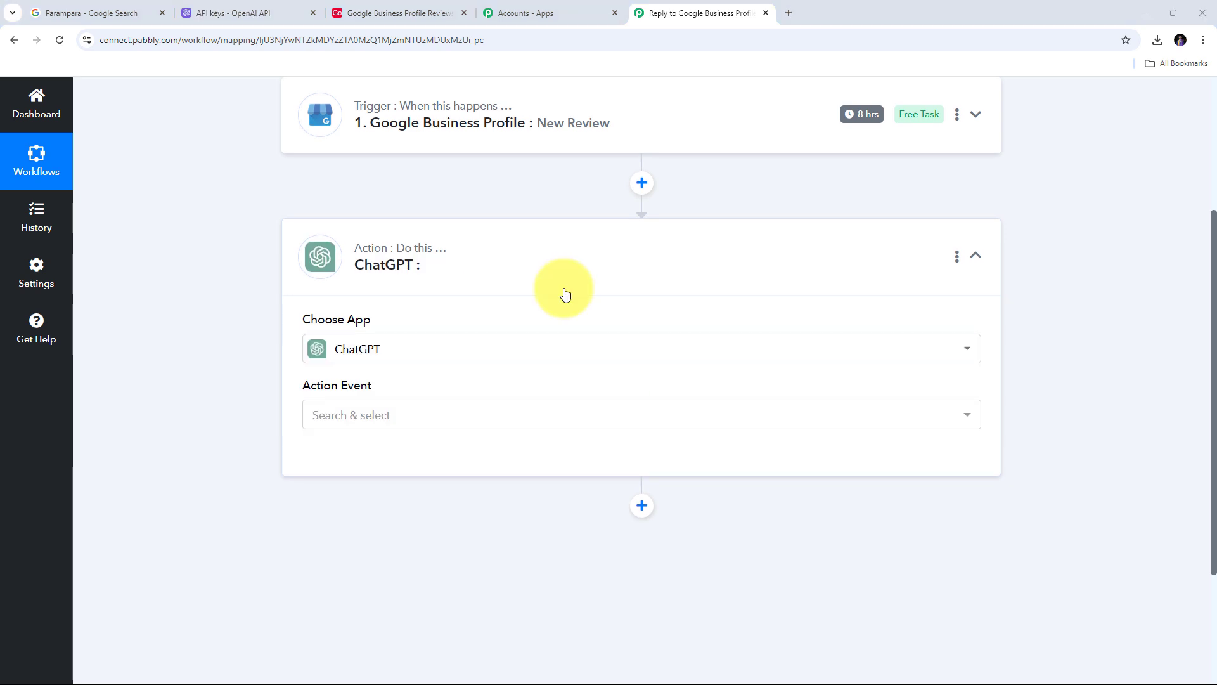
{"action": "scroll", "coordinate": [444, 310], "scroll_direction": "down", "scroll_amount": 1}
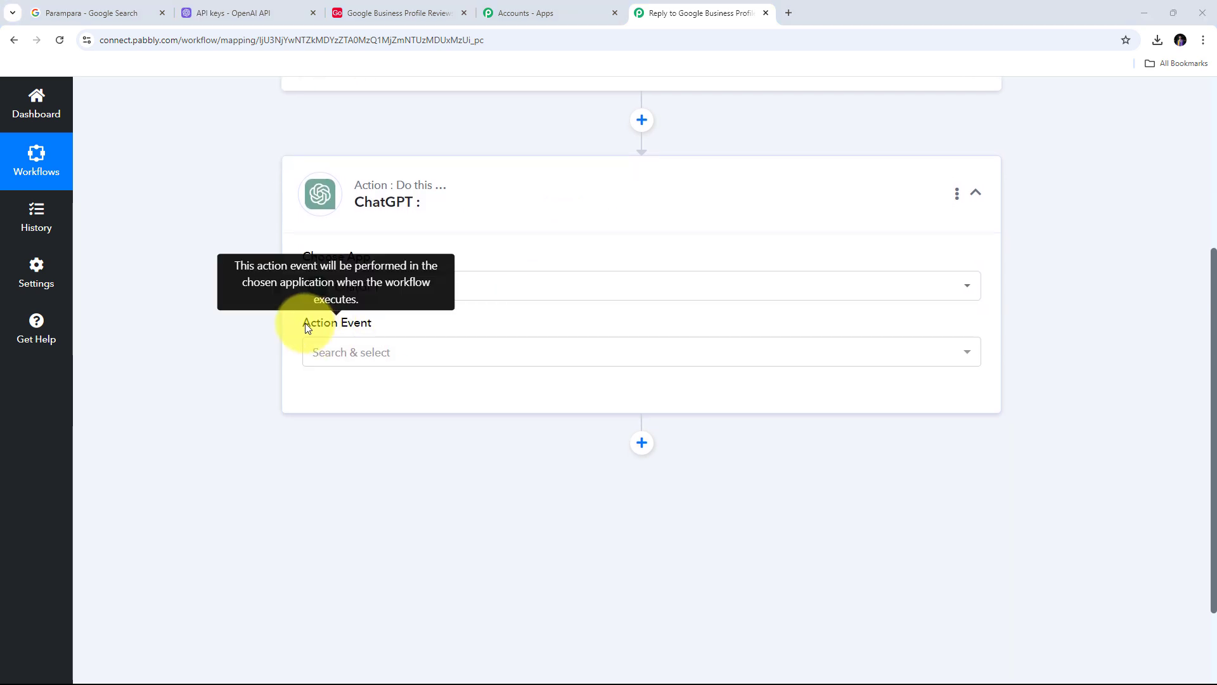
{"action": "left_click", "coordinate": [654, 352]}
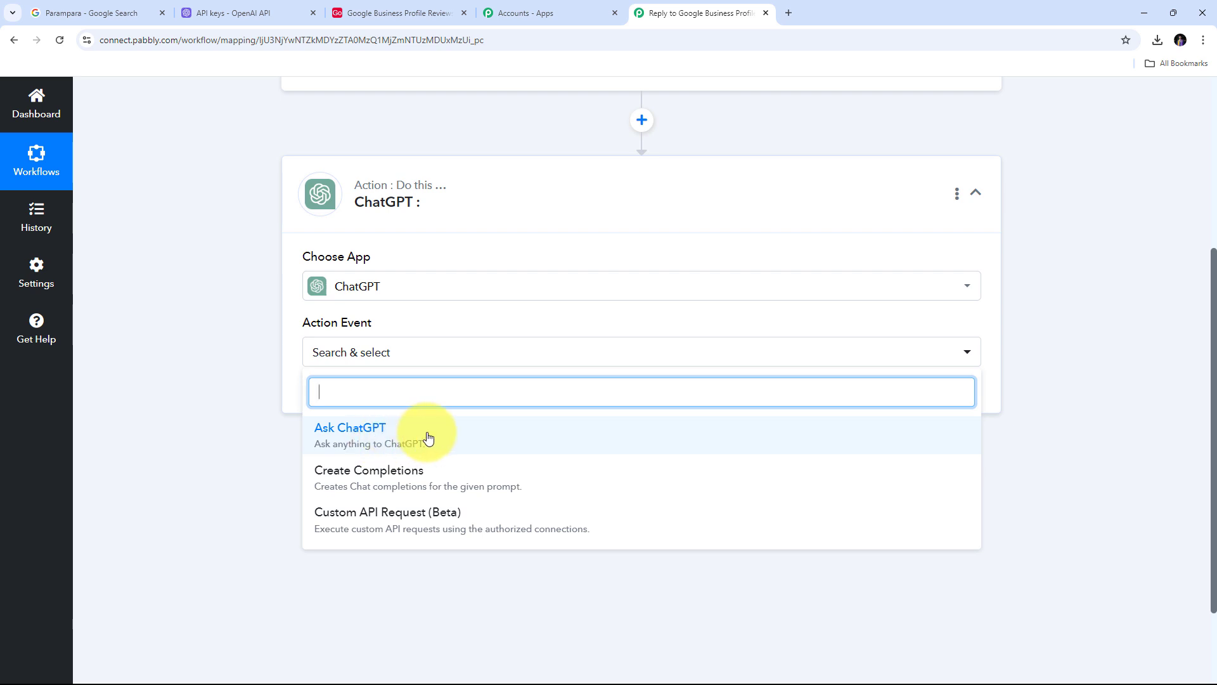
{"action": "left_click", "coordinate": [429, 437]}
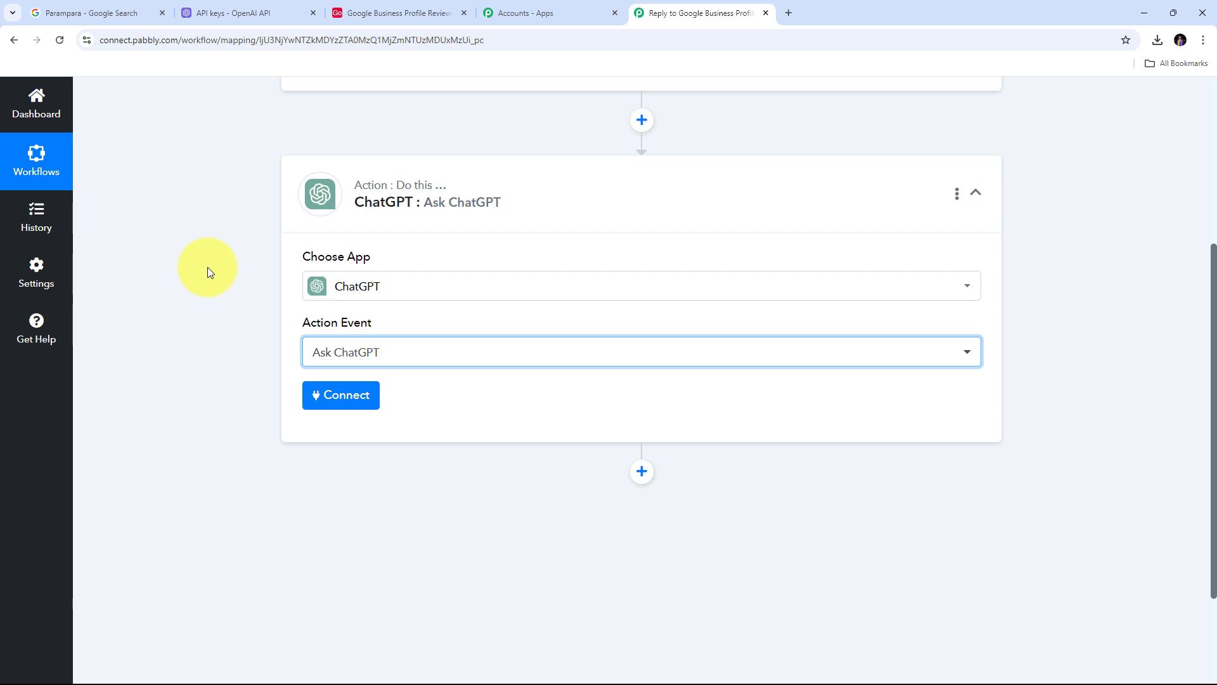
Start a new ChatGPT connection, and create and copy an OpenAI secret key named GBP Review for it.
{"action": "left_click", "coordinate": [332, 399]}
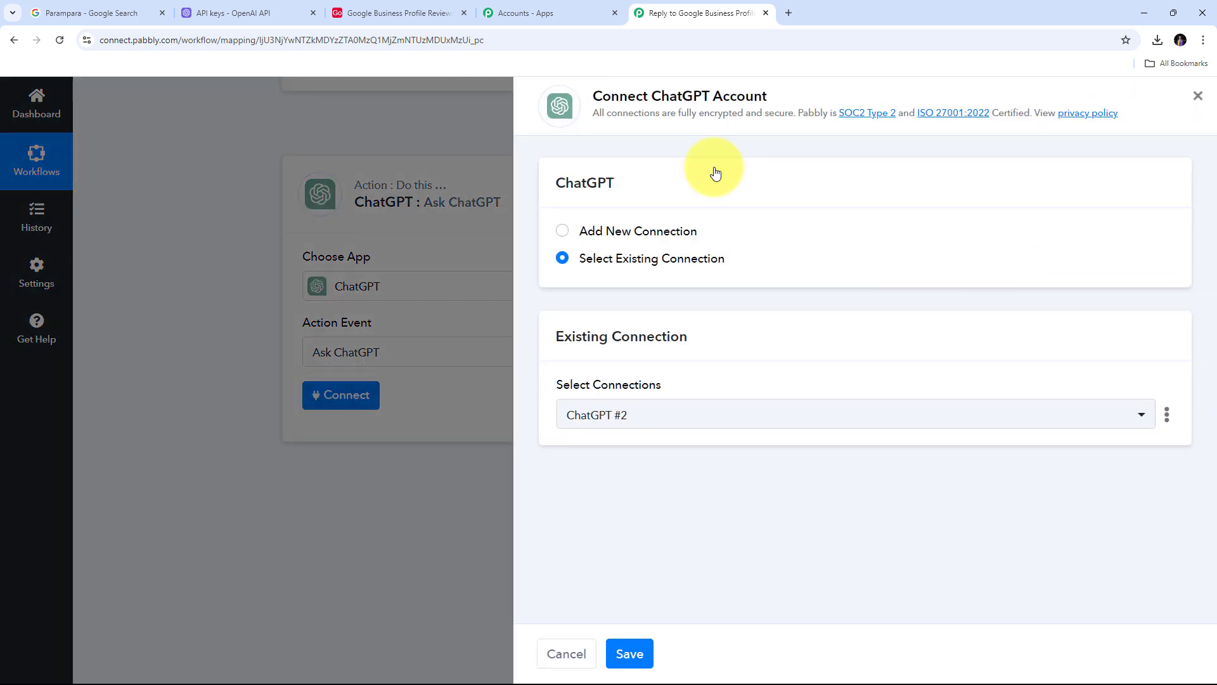
{"action": "left_click", "coordinate": [607, 232]}
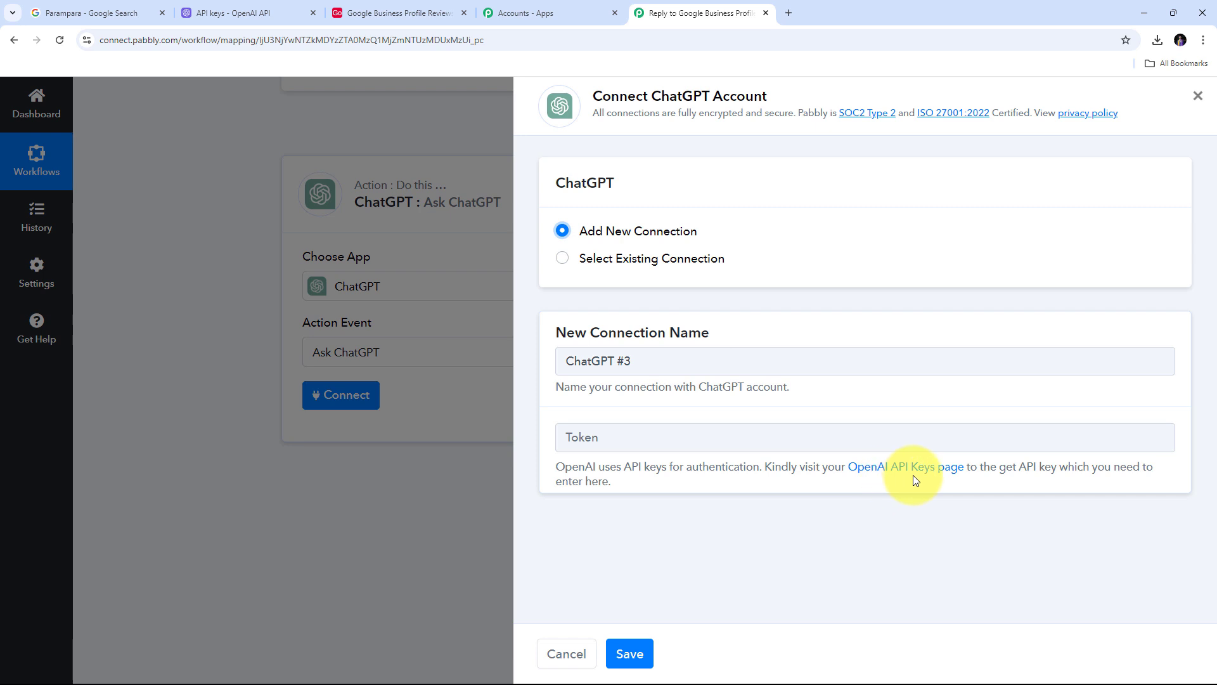
{"action": "left_click", "coordinate": [246, 5]}
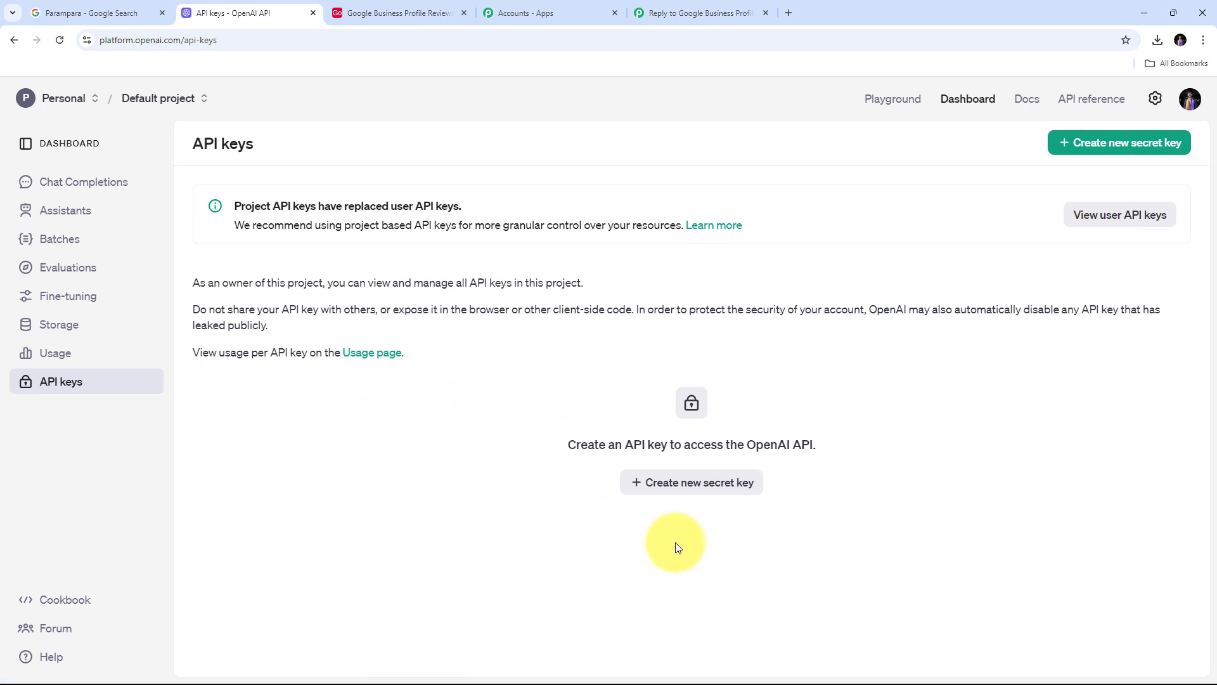
{"action": "left_click", "coordinate": [691, 487]}
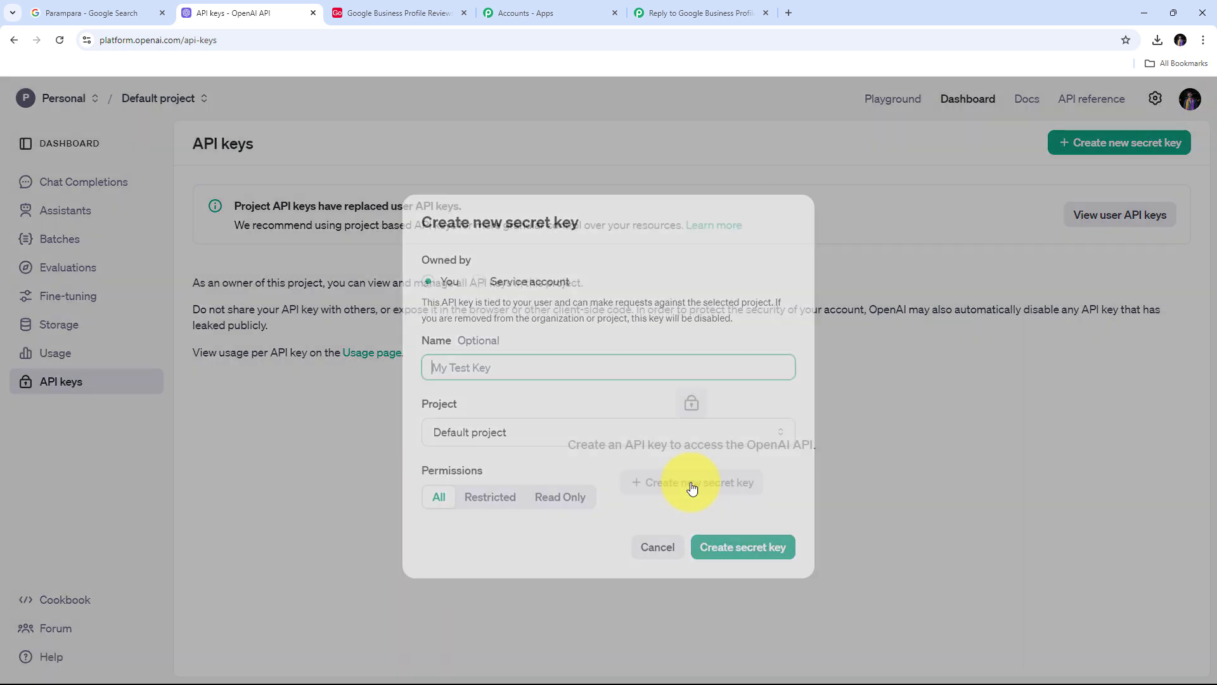
{"action": "left_click", "coordinate": [444, 360]}
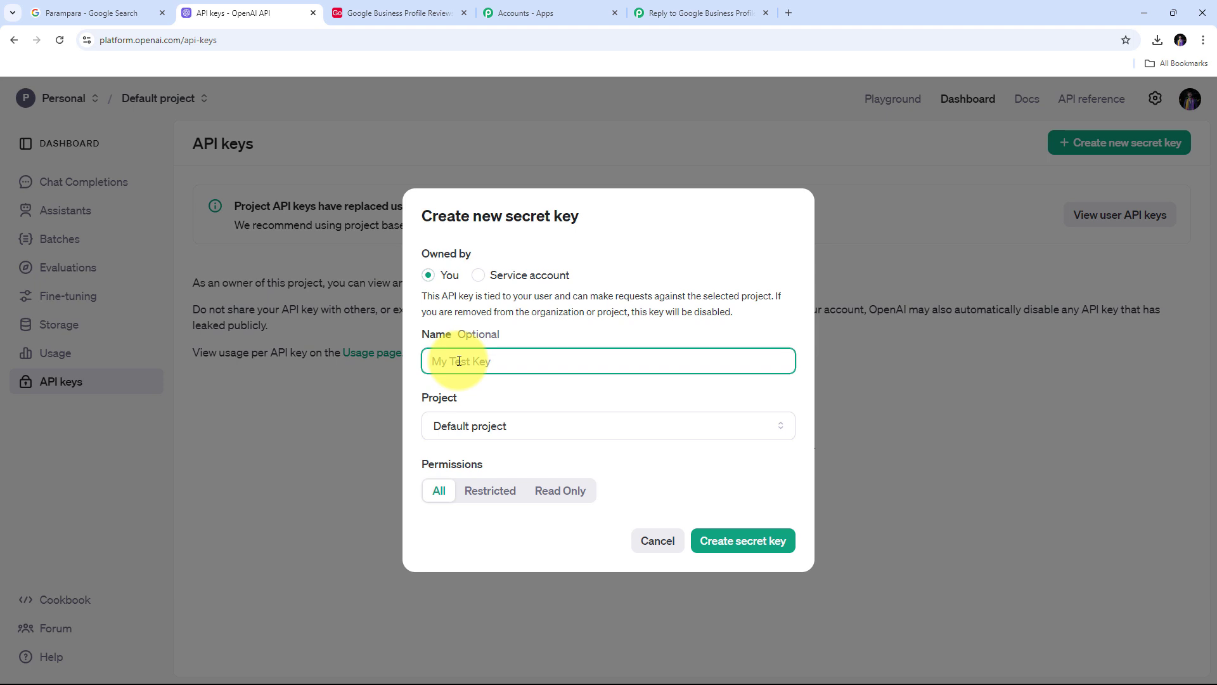
{"action": "type", "text": "GBP Review"}
{"action": "left_click", "coordinate": [744, 549]}
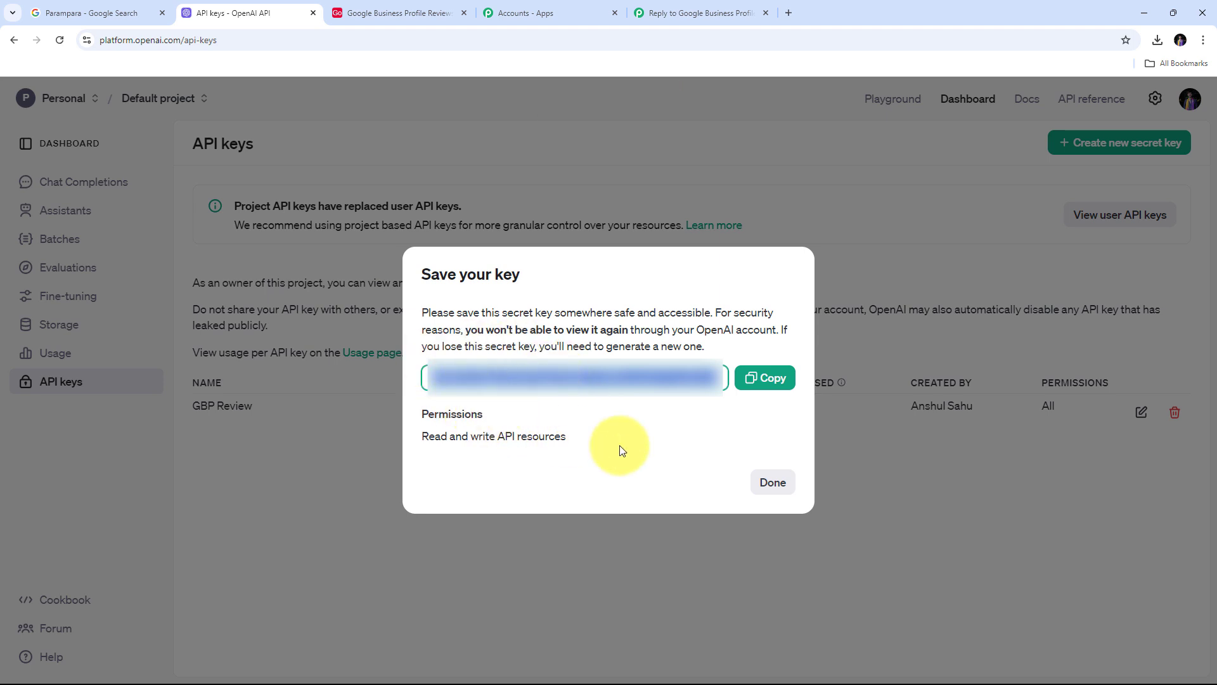
{"action": "left_click", "coordinate": [764, 380]}
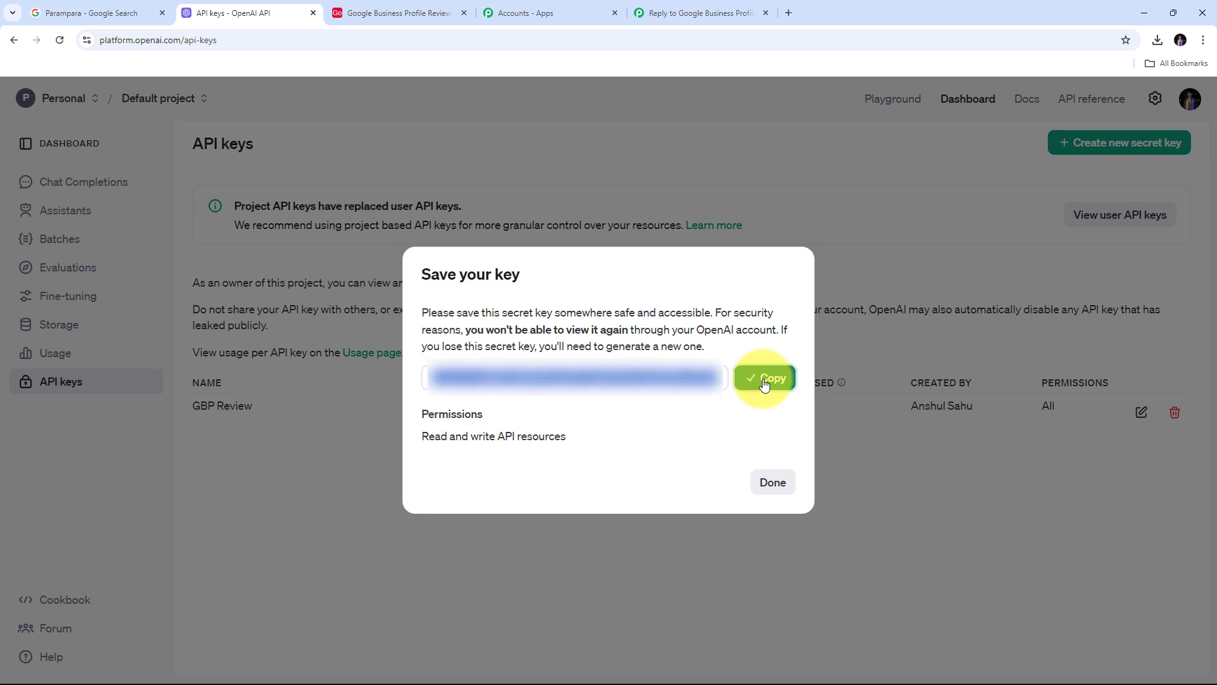
Paste the OpenAI API key into the new ChatGPT connection's Token field in Pabbly Connect and save the connection.
{"action": "left_click", "coordinate": [715, 8]}
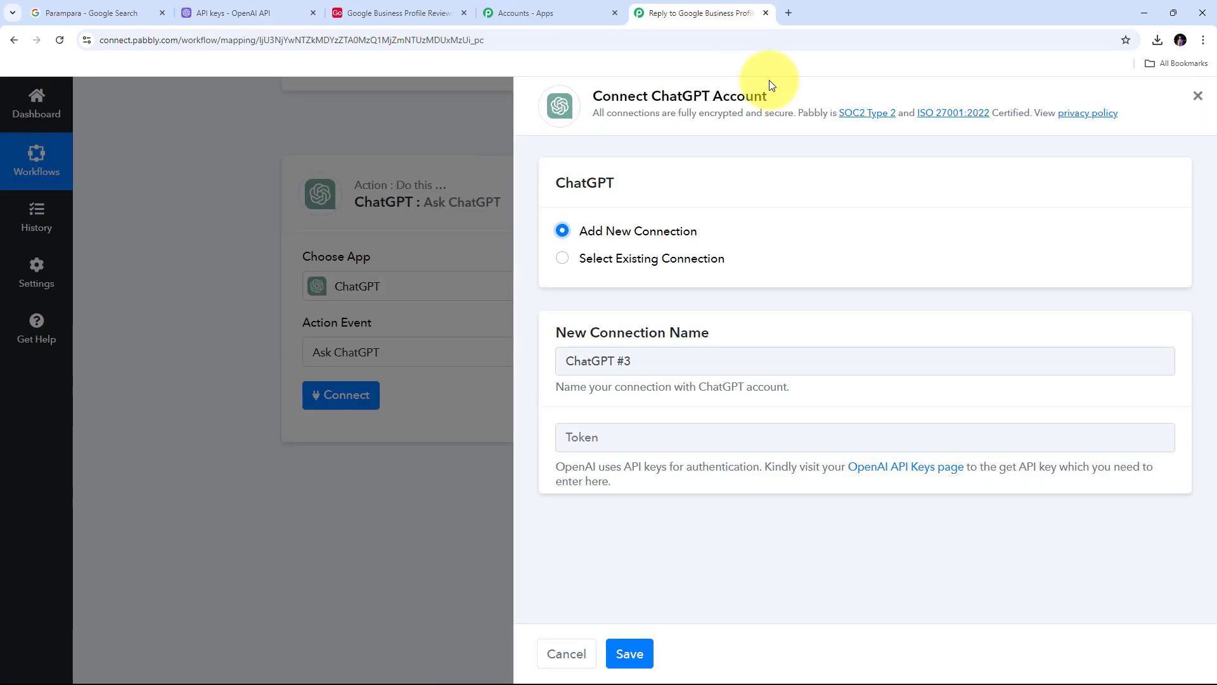
{"action": "left_click", "coordinate": [596, 436]}
{"action": "key", "text": "ctrl+v"}
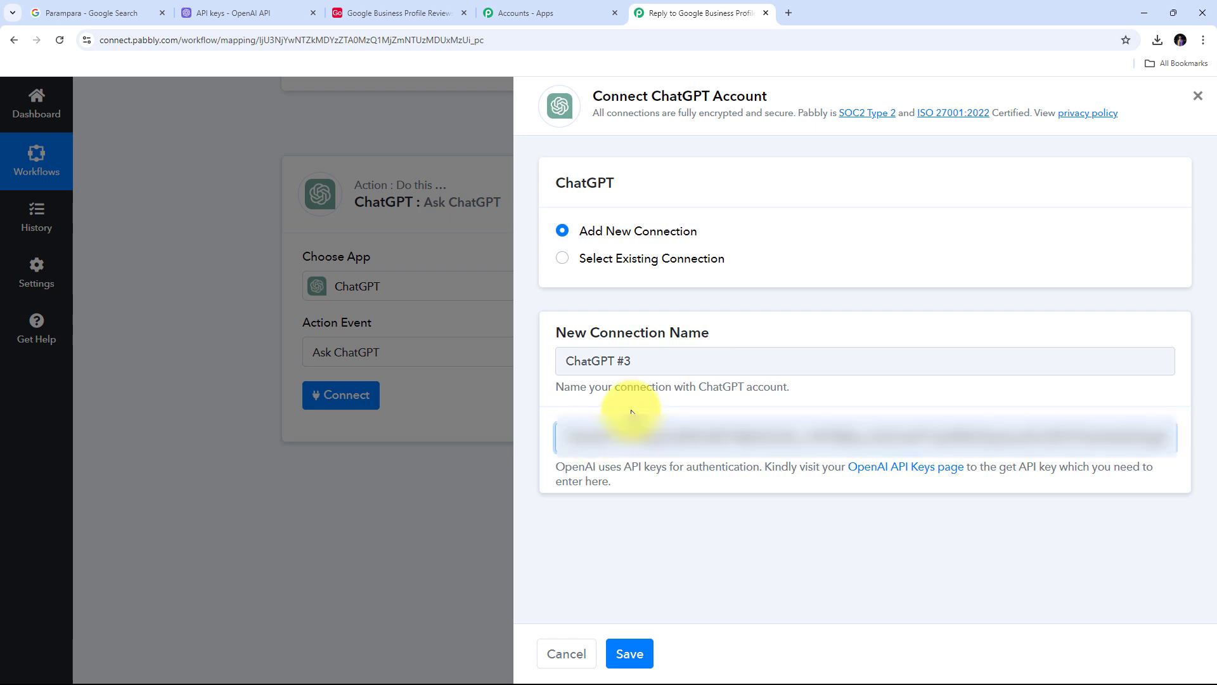
{"action": "left_click", "coordinate": [629, 653]}
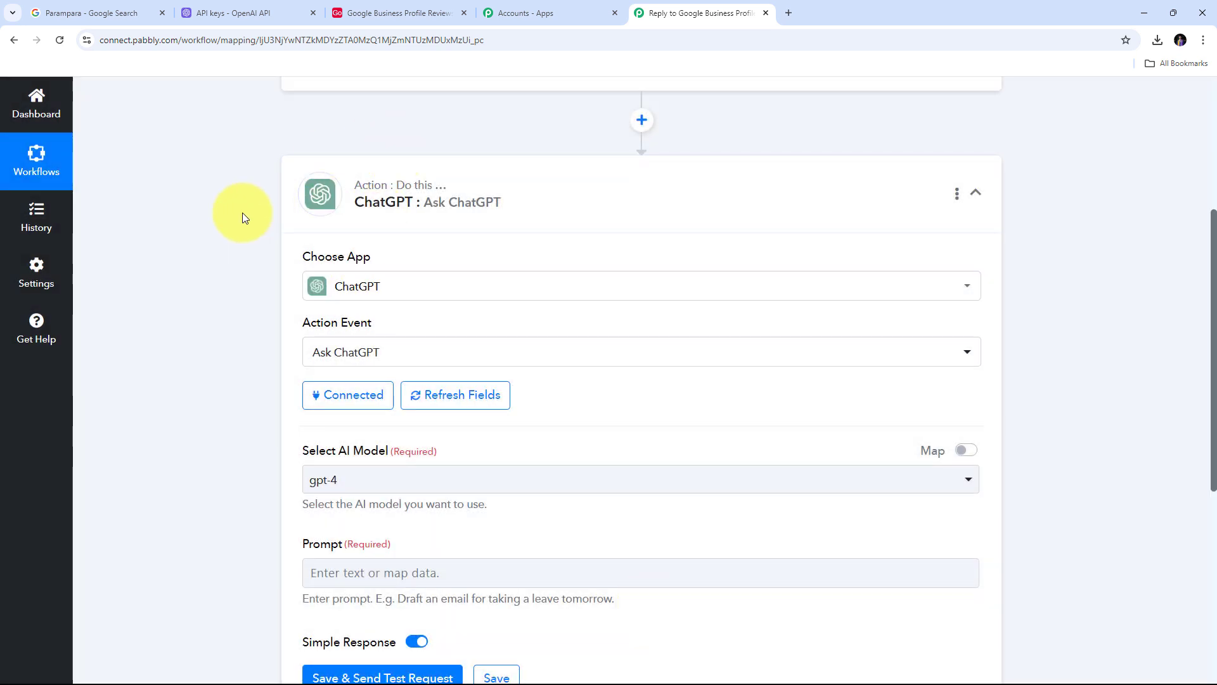
Review the available AI models for the ChatGPT step and select gpt-4.
{"action": "scroll", "coordinate": [242, 212], "scroll_direction": "down", "scroll_amount": 4}
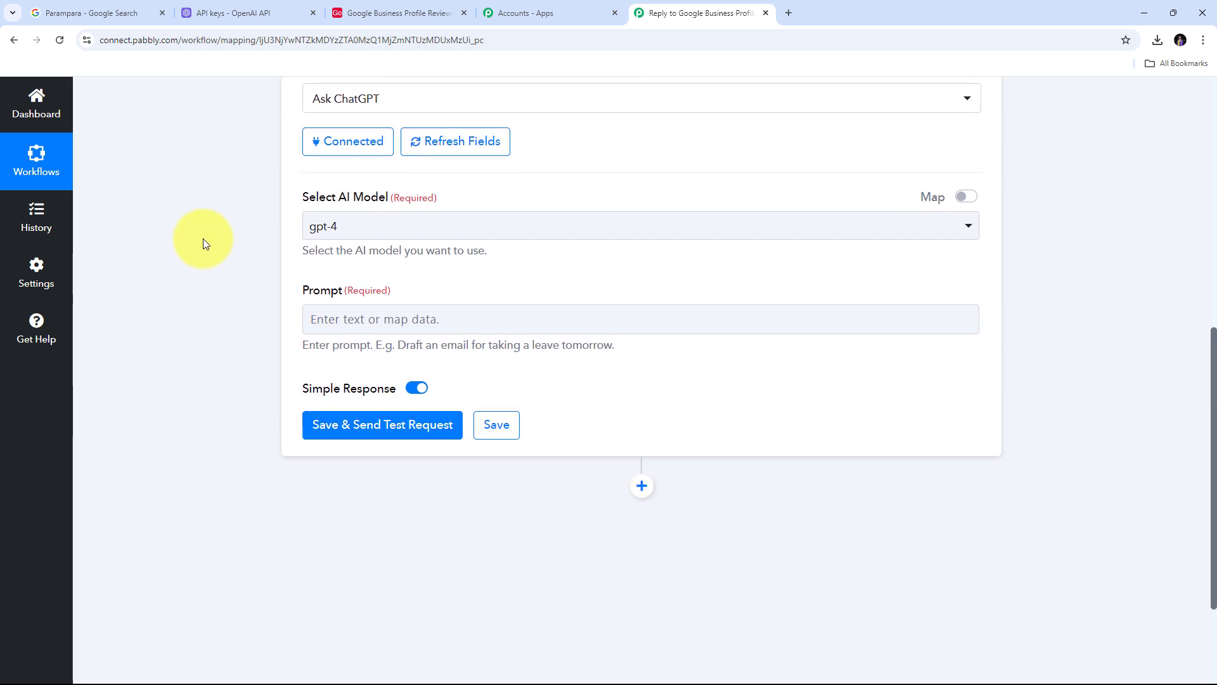
{"action": "left_click", "coordinate": [601, 233]}
{"action": "scroll", "coordinate": [442, 407], "scroll_direction": "down", "scroll_amount": 1}
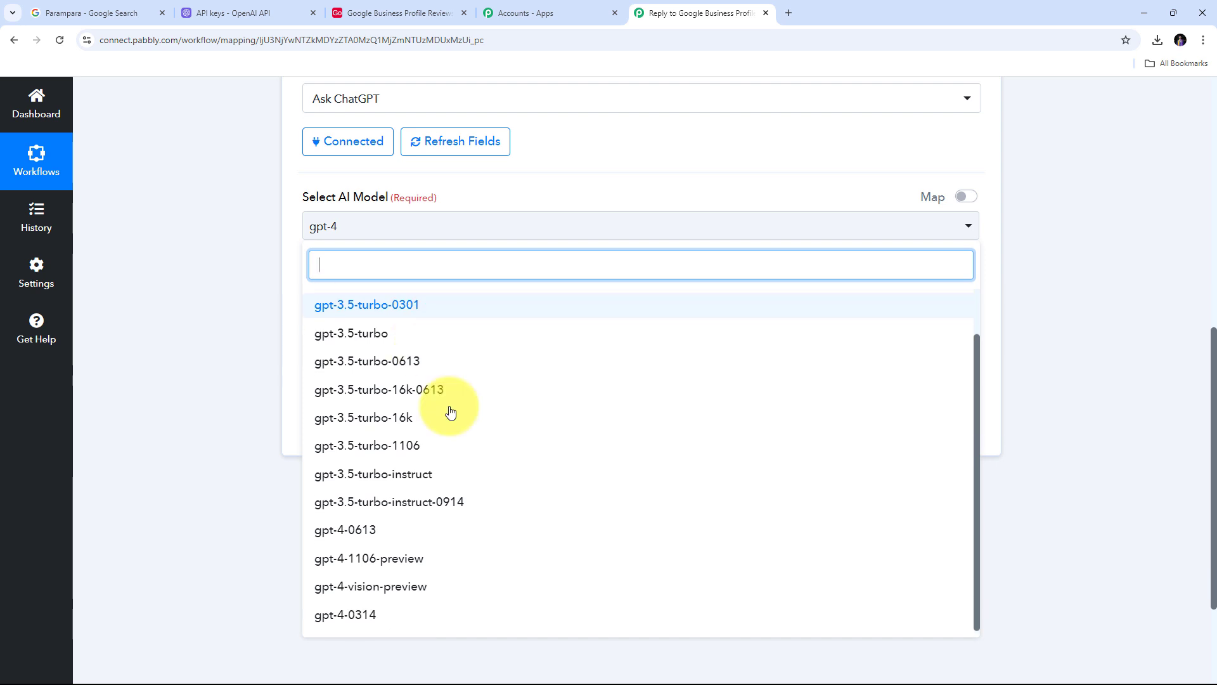
{"action": "scroll", "coordinate": [456, 424], "scroll_direction": "up", "scroll_amount": 1}
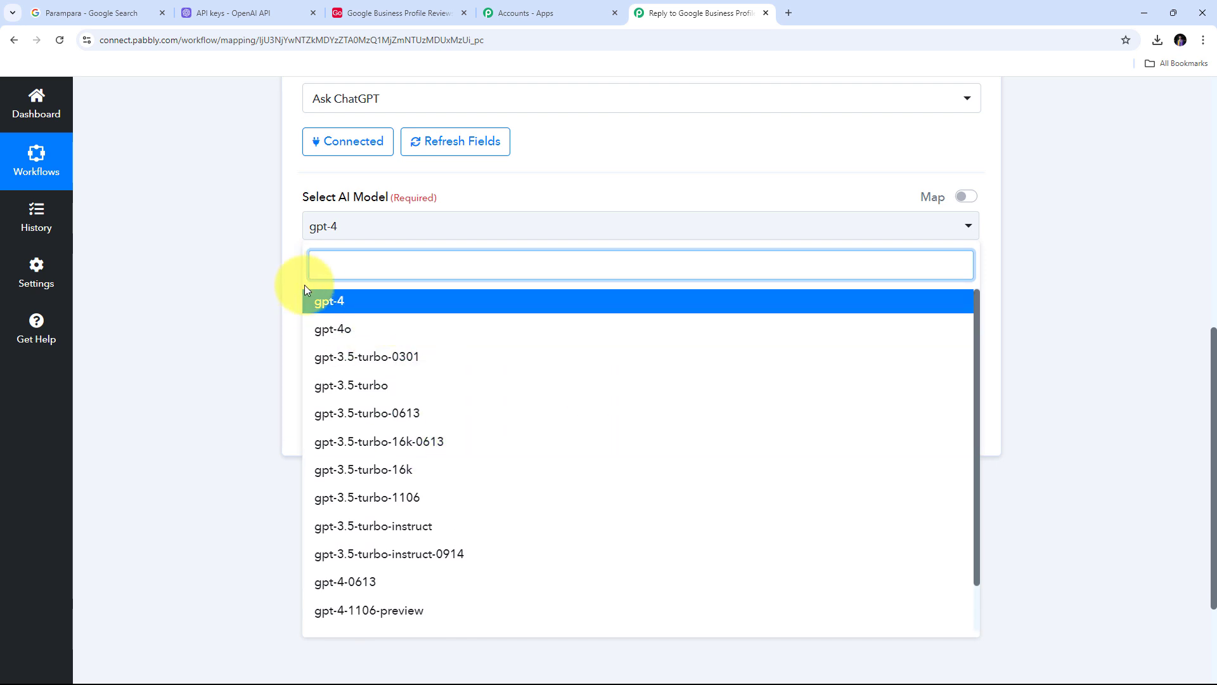
{"action": "left_click", "coordinate": [351, 308]}
Enter a prompt requesting only a reply to the Google Business Profile review for an automotive service business, ending with Review, Rating and Reviewer Name labels.
{"action": "scroll", "coordinate": [476, 284], "scroll_direction": "down", "scroll_amount": 1}
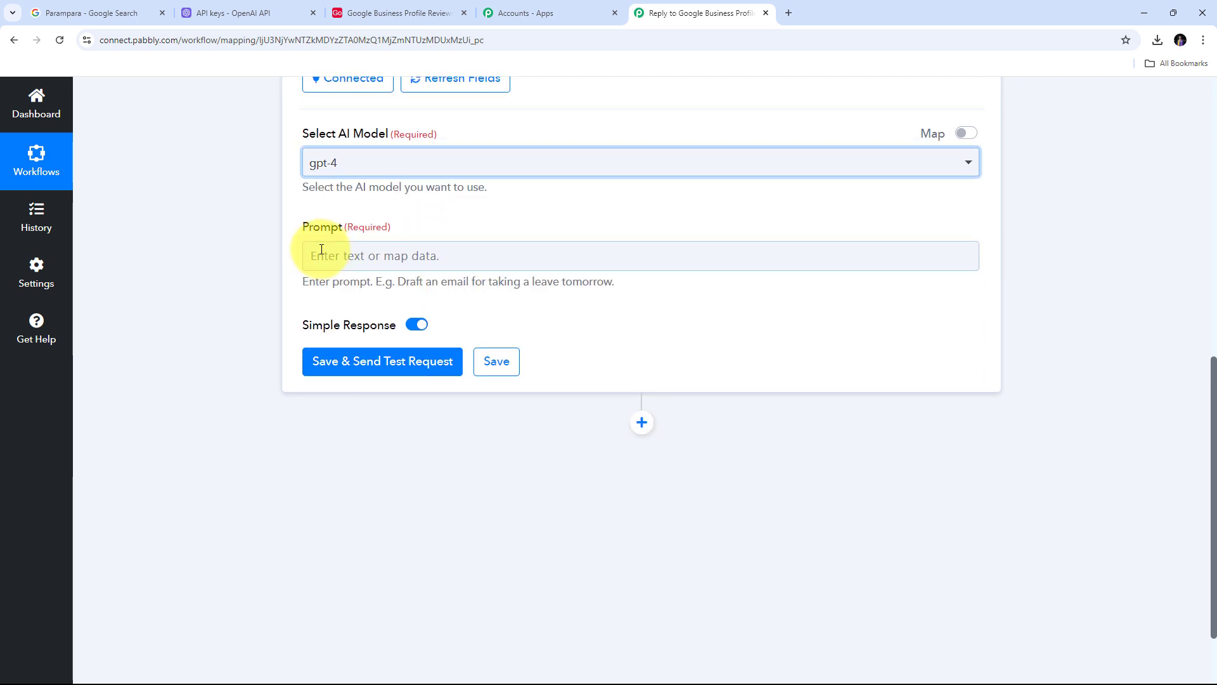
{"action": "left_click", "coordinate": [372, 252]}
{"action": "key", "text": "ctrl+v"}
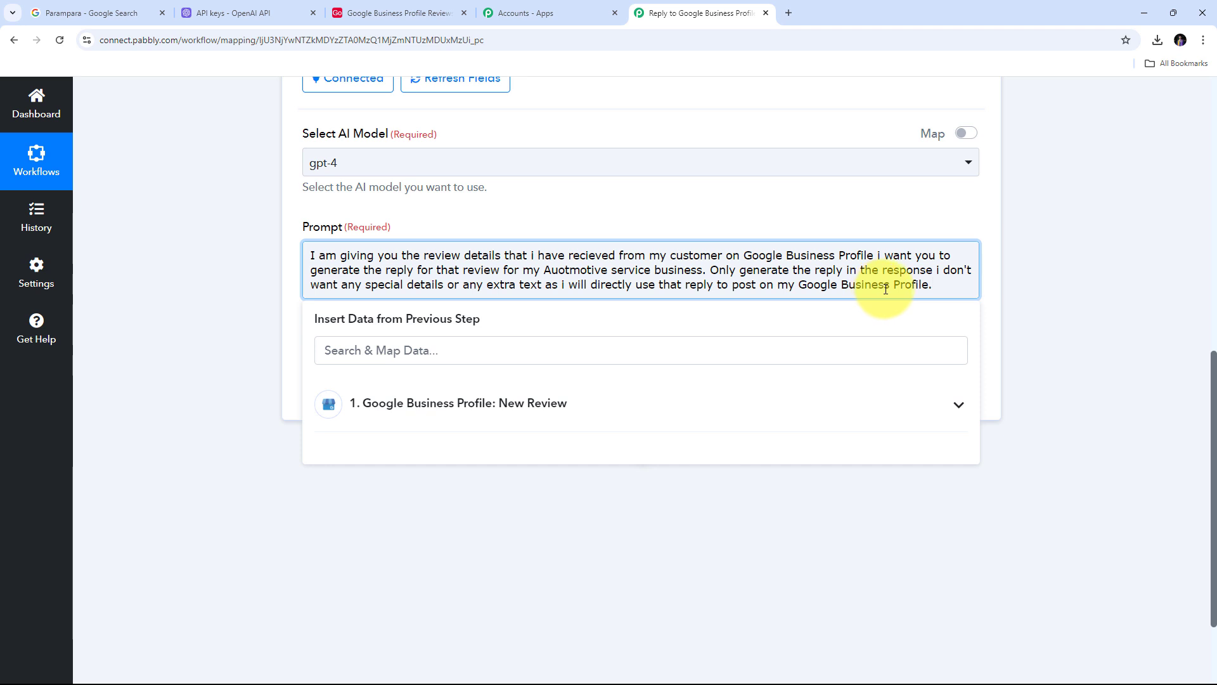
{"action": "key", "text": "Return"}
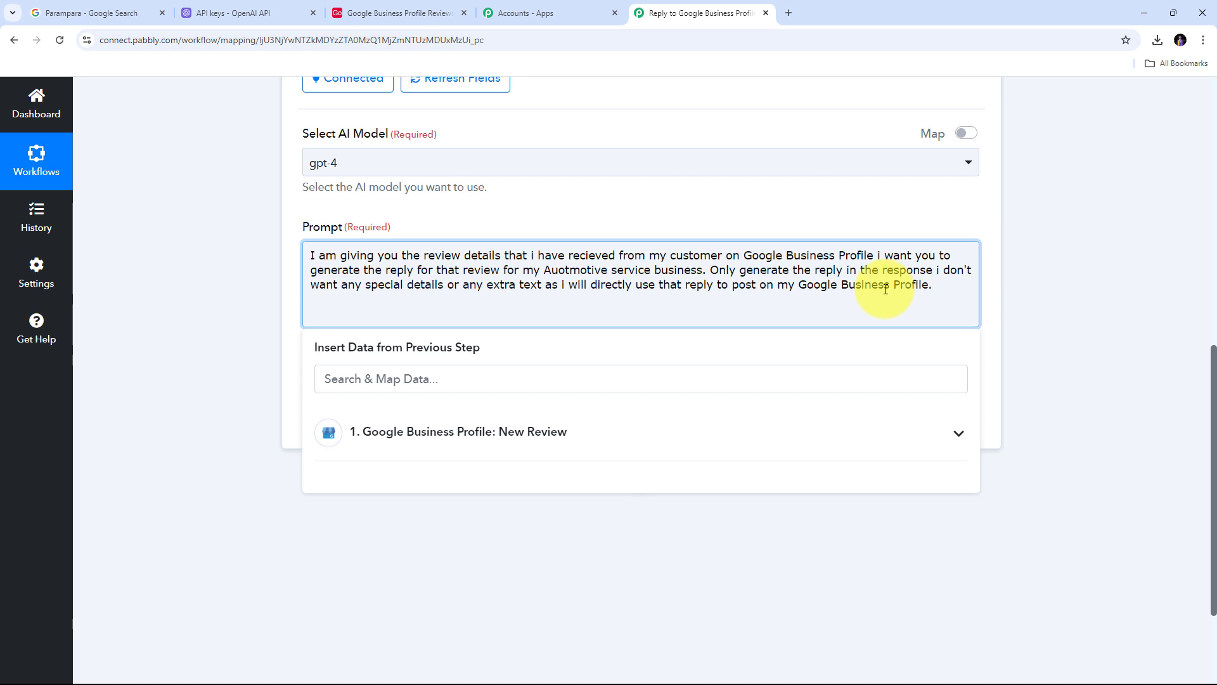
{"action": "key", "text": "ctrl+v"}
{"action": "left_click", "coordinate": [267, 303]}
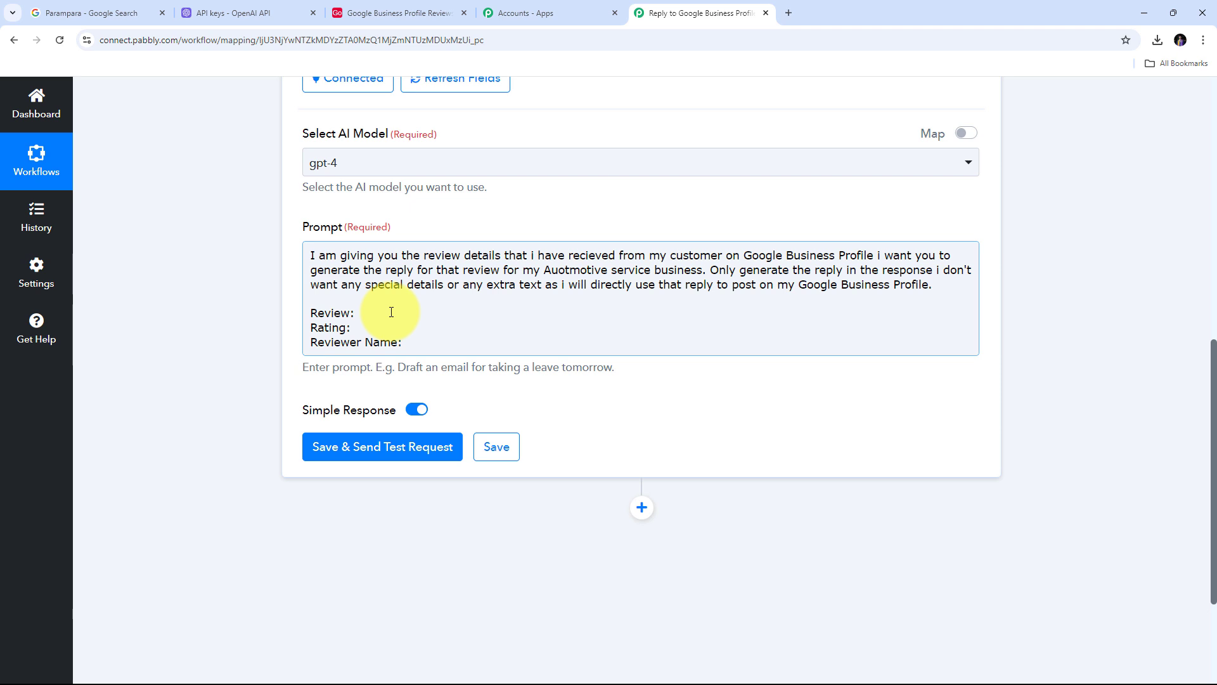
Map the Comment value from the New Review trigger after the Review label in the prompt.
{"action": "left_click", "coordinate": [367, 314]}
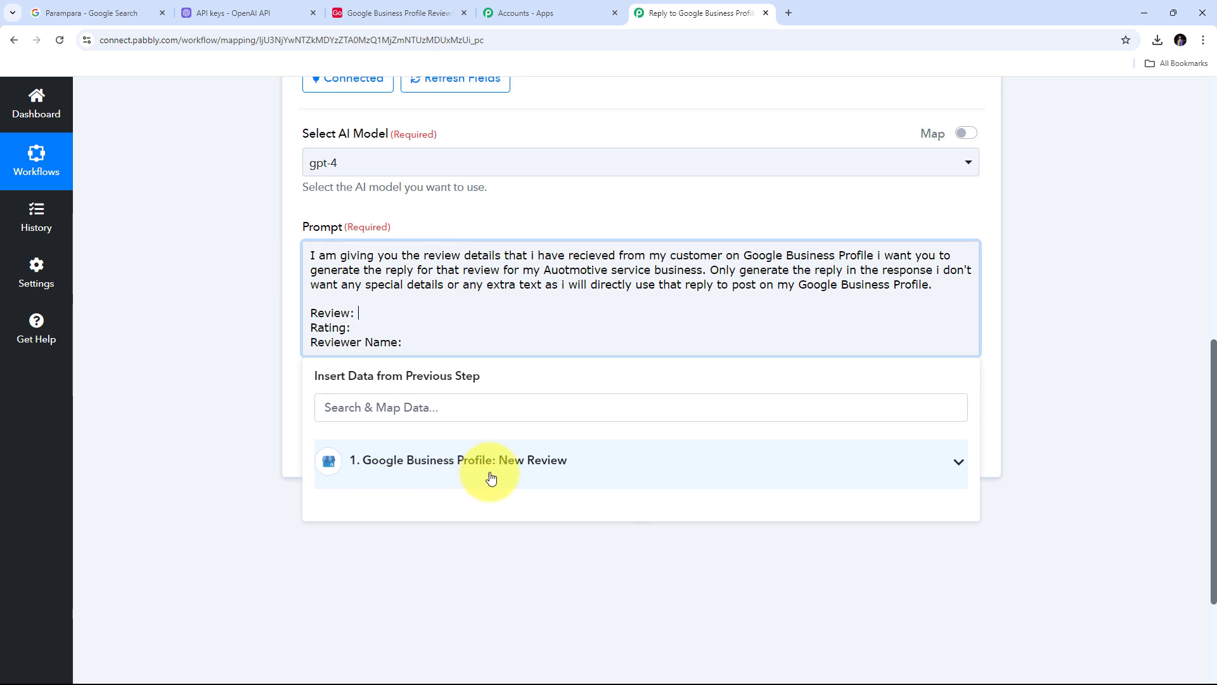
{"action": "left_click", "coordinate": [558, 467]}
{"action": "scroll", "coordinate": [492, 507], "scroll_direction": "down", "scroll_amount": 2}
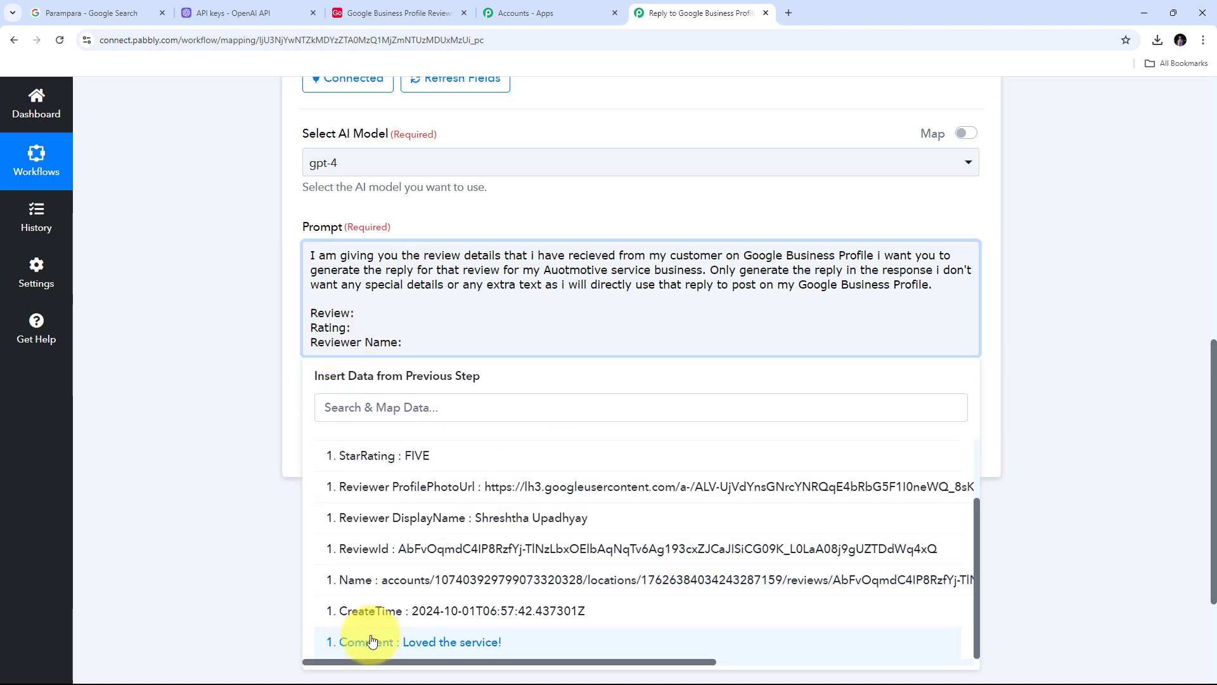
{"action": "left_click", "coordinate": [472, 648]}
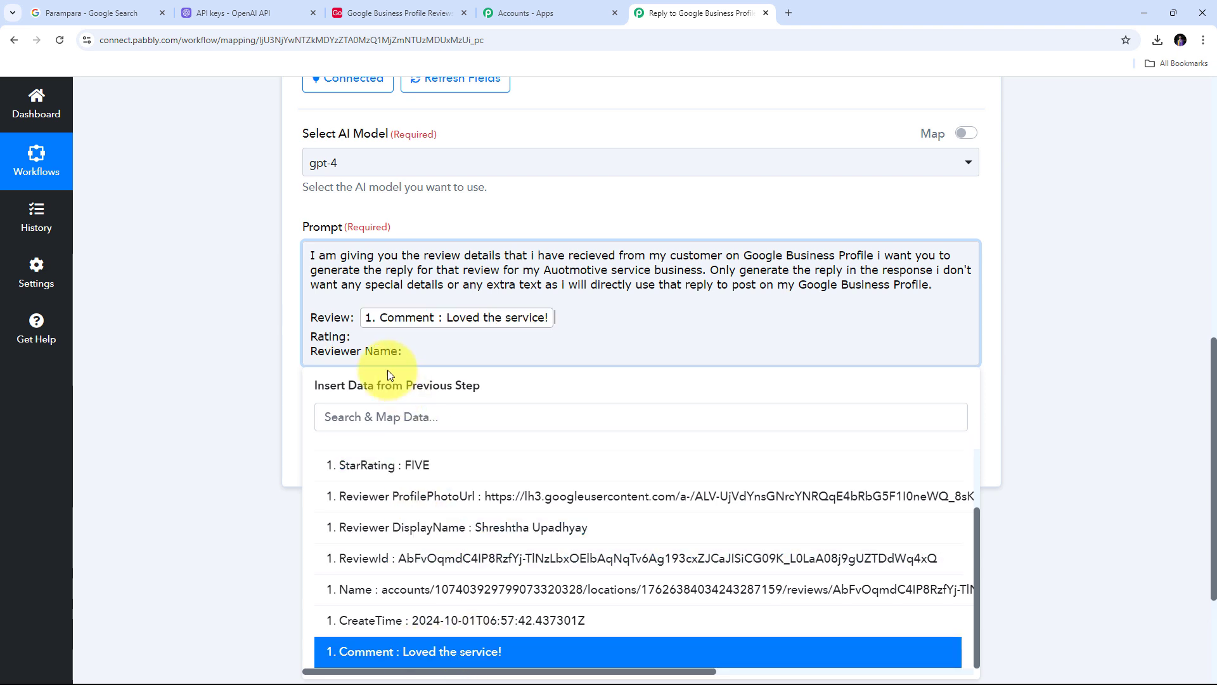
Map the trigger's StarRating after the Rating label and its Reviewer DisplayName after the Reviewer Name label in the prompt.
{"action": "left_click", "coordinate": [357, 338]}
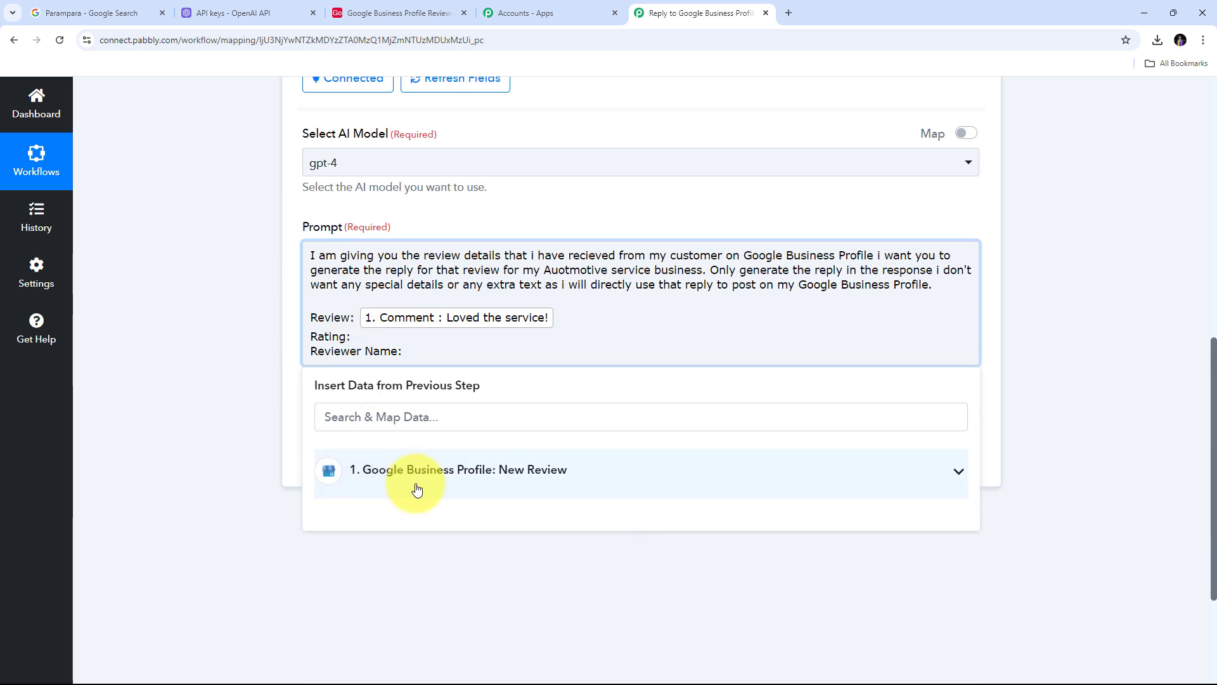
{"action": "left_click", "coordinate": [568, 481]}
{"action": "scroll", "coordinate": [557, 481], "scroll_direction": "down", "scroll_amount": 1}
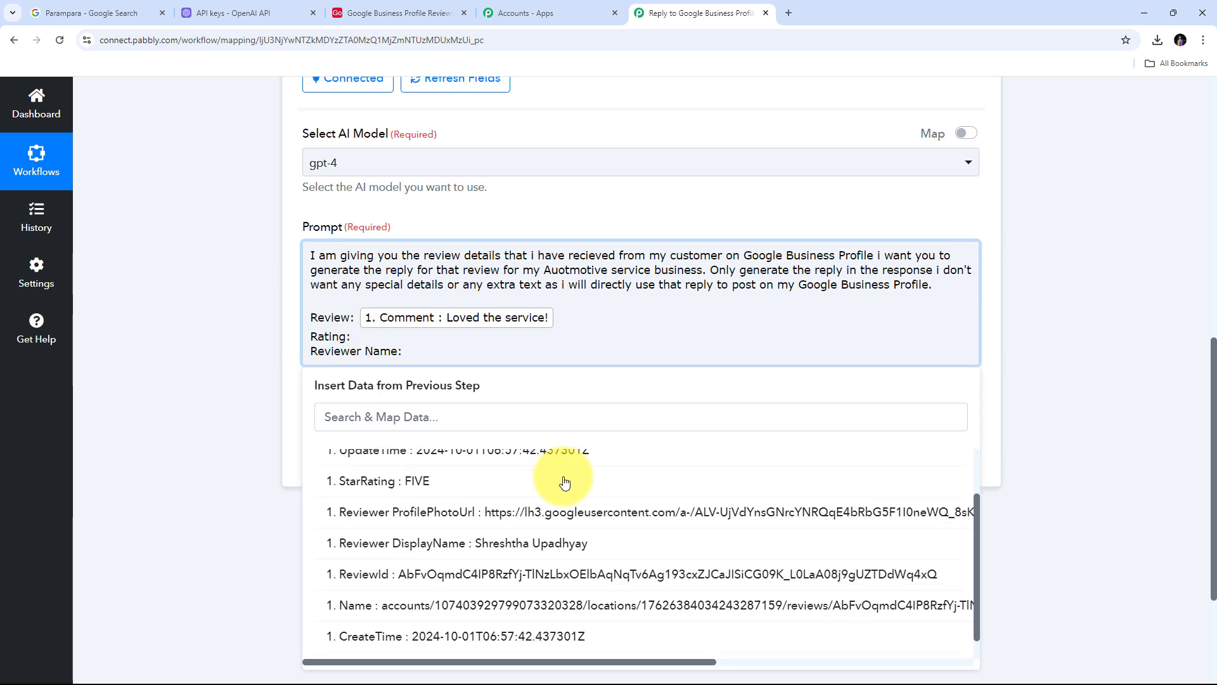
{"action": "left_click", "coordinate": [428, 487]}
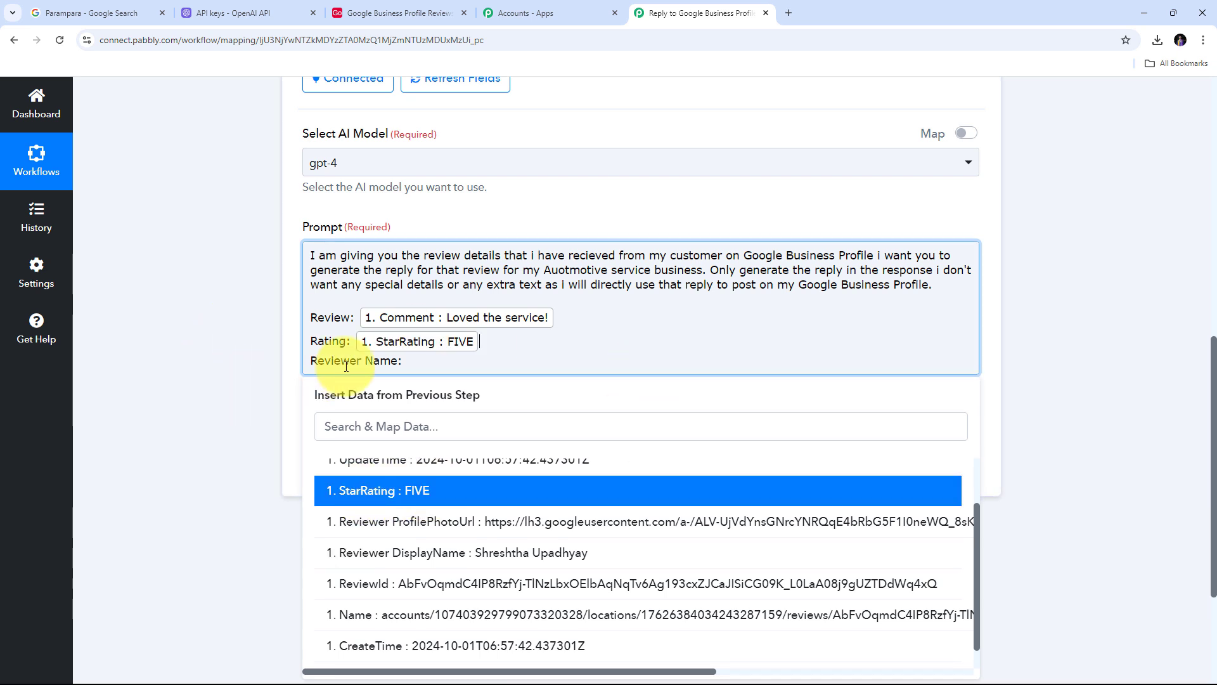
{"action": "left_click", "coordinate": [419, 360]}
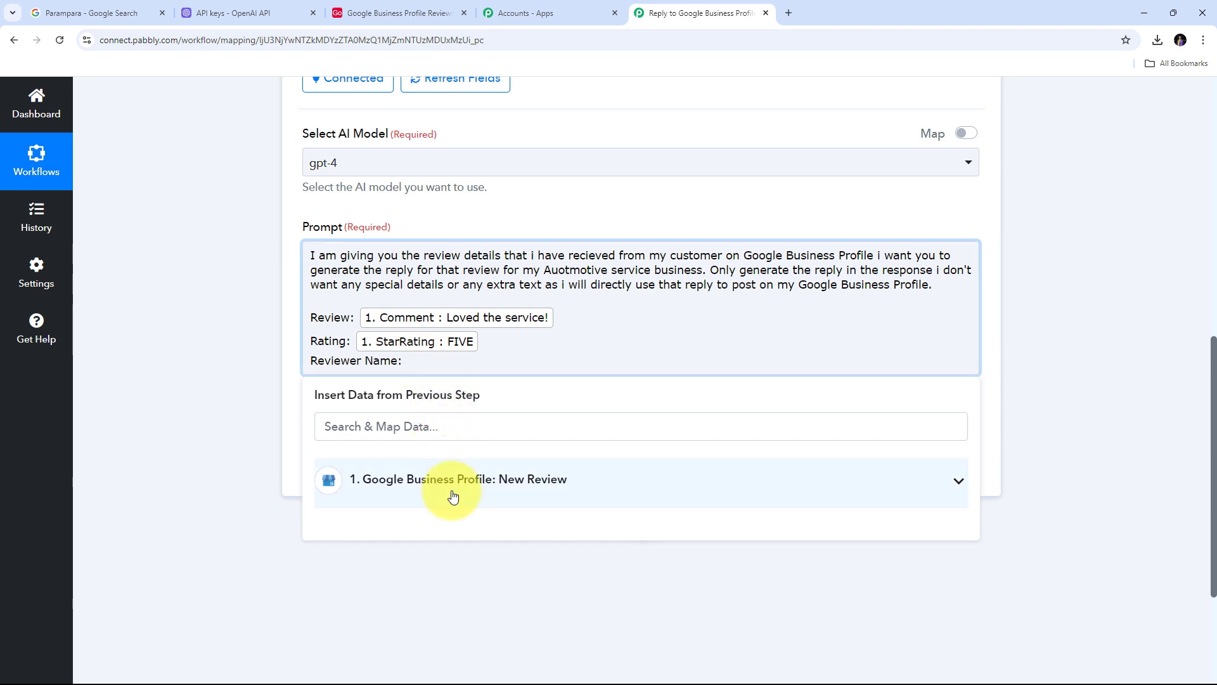
{"action": "left_click", "coordinate": [749, 398]}
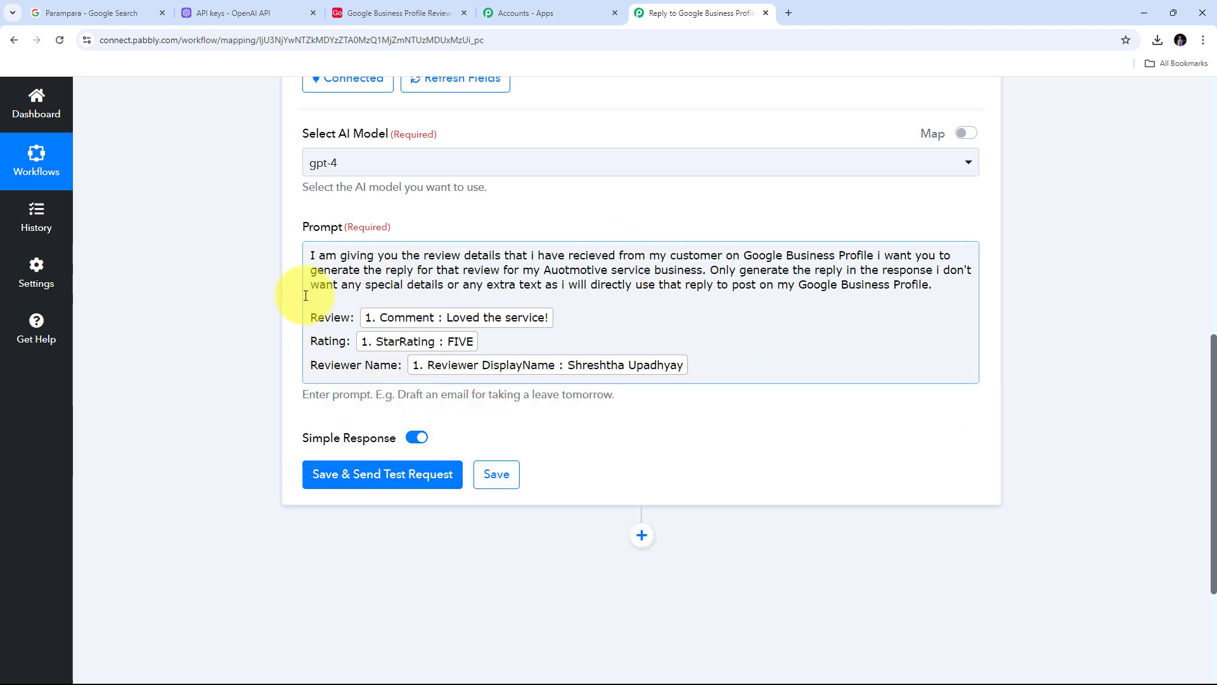
Save the ChatGPT step, send a test request, and expand the Choices 0 Message Content value to read the generated reply.
{"action": "scroll", "coordinate": [273, 239], "scroll_direction": "down", "scroll_amount": 2}
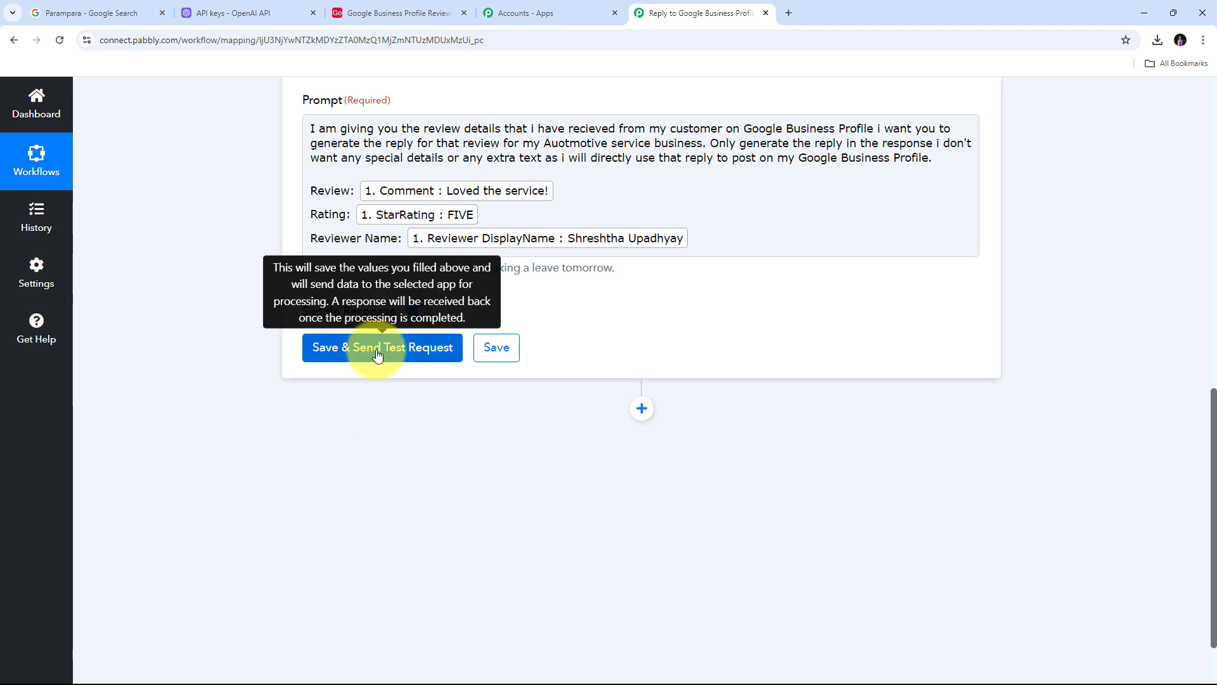
{"action": "left_click", "coordinate": [378, 353]}
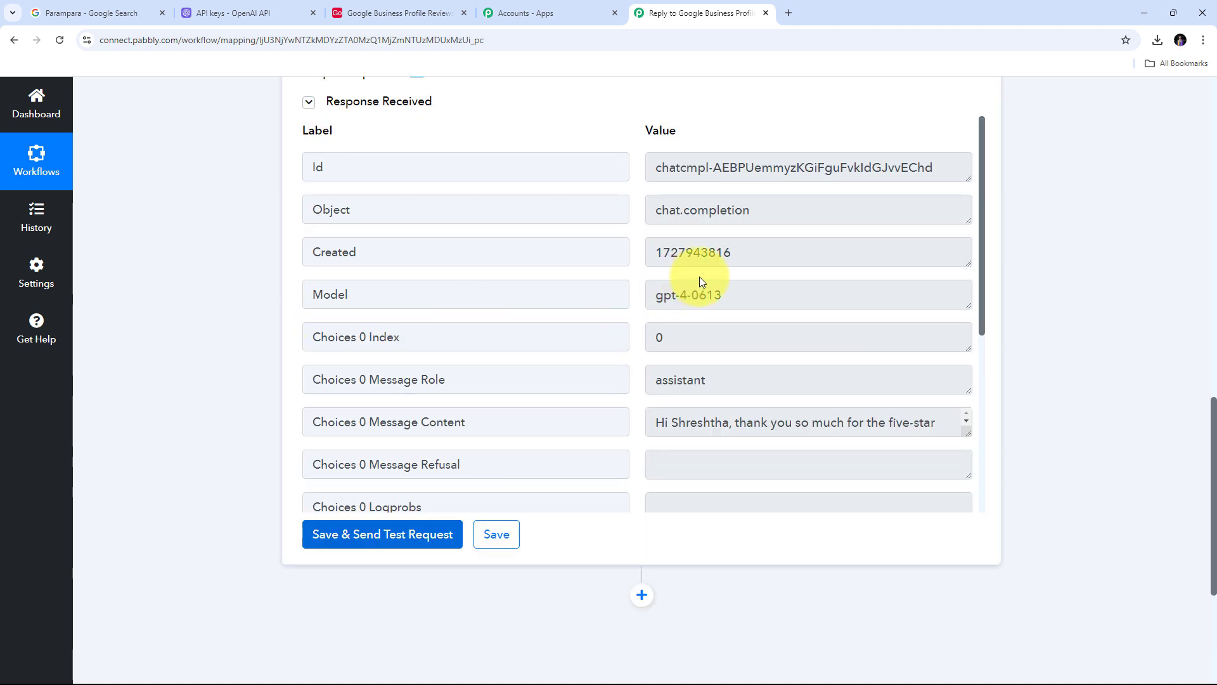
{"action": "scroll", "coordinate": [427, 394], "scroll_direction": "down", "scroll_amount": 1}
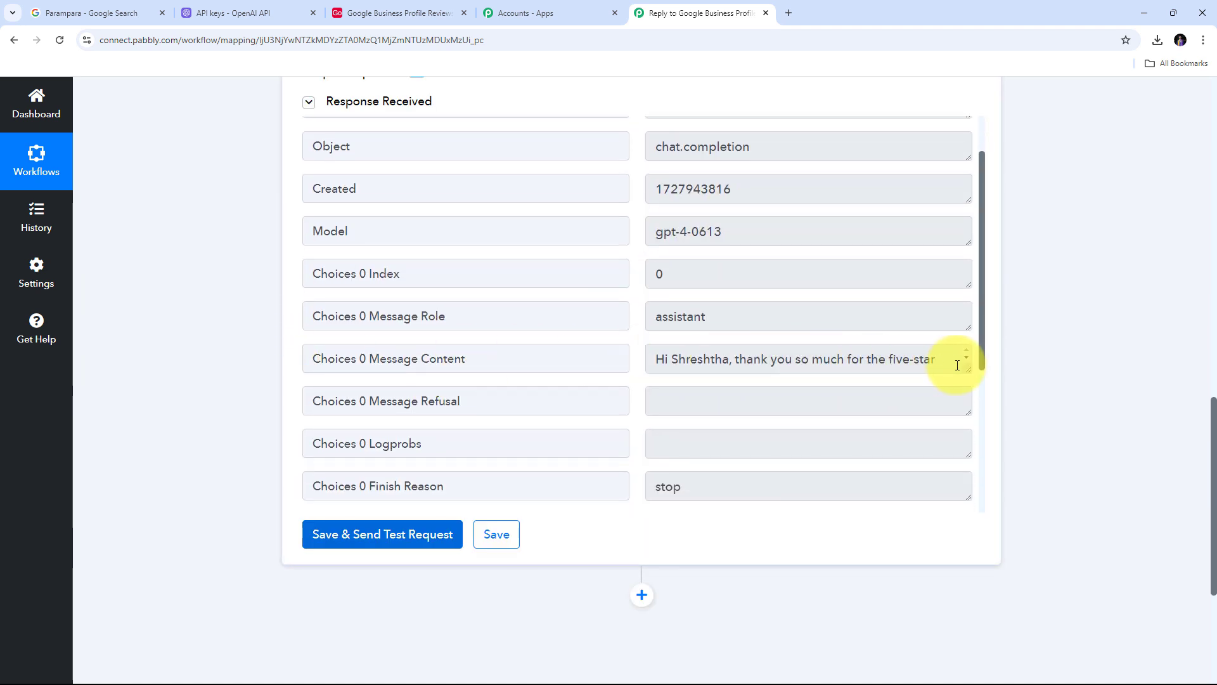
{"action": "left_click_drag", "start_coordinate": [968, 370], "coordinate": [957, 493]}
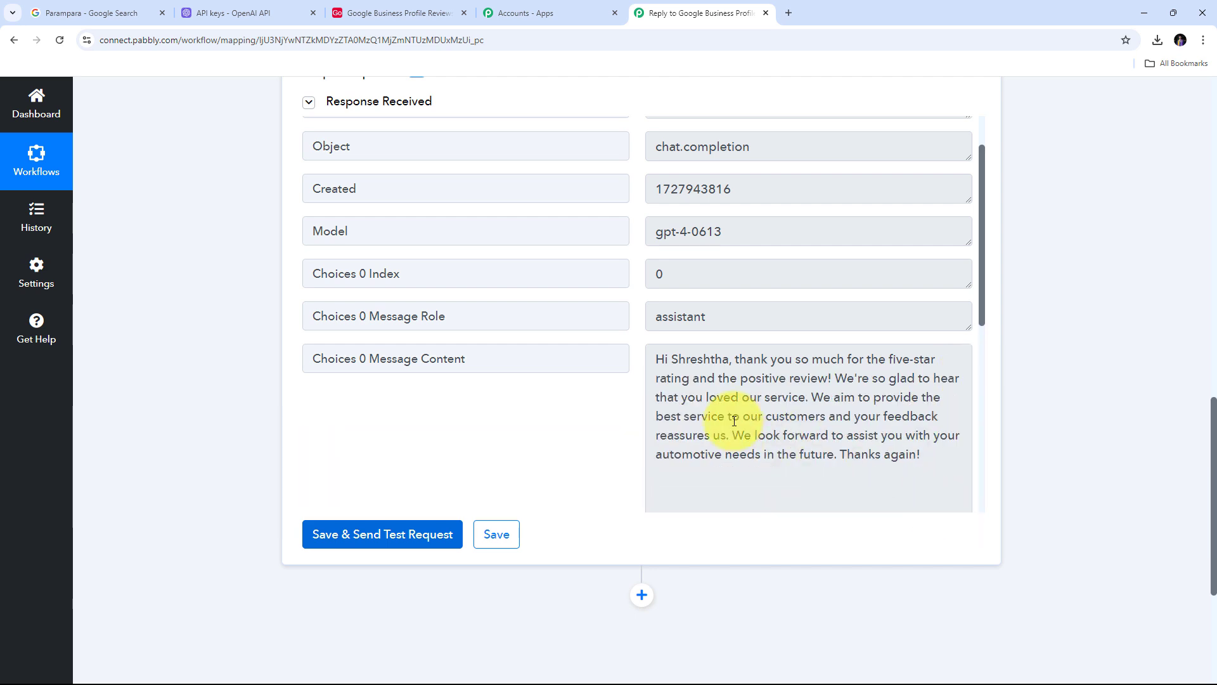
{"action": "scroll", "coordinate": [734, 421], "scroll_direction": "down", "scroll_amount": 1}
{"action": "scroll", "coordinate": [734, 421], "scroll_direction": "up", "scroll_amount": 1}
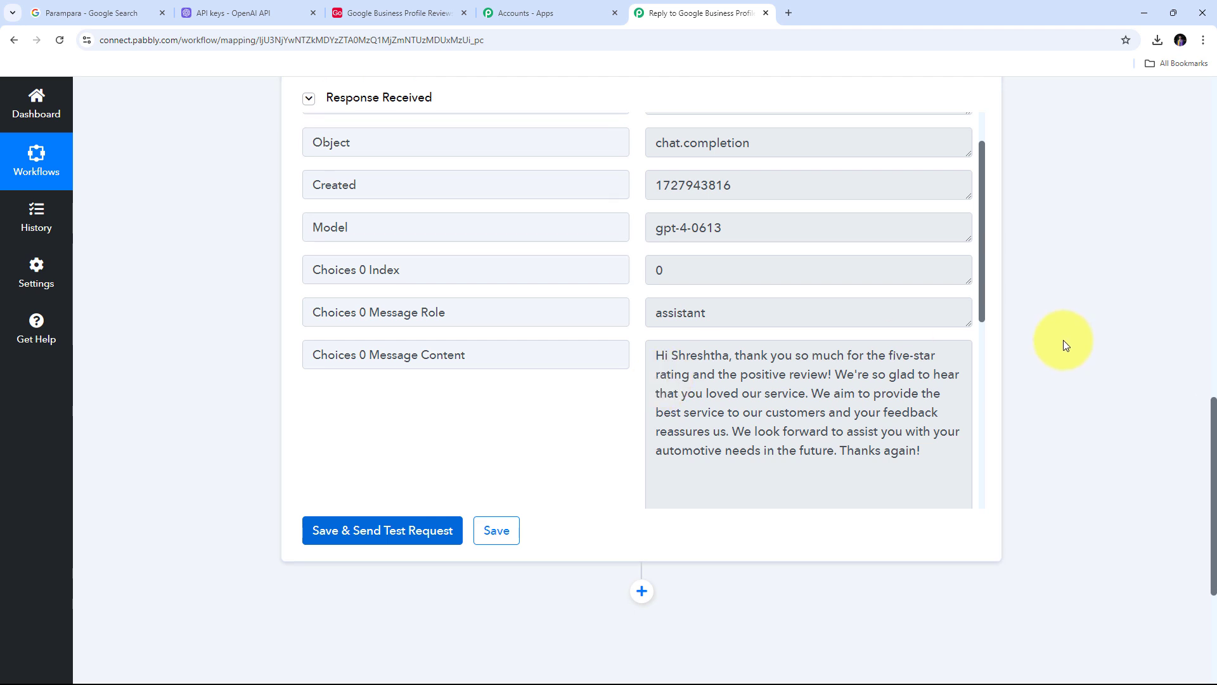
Add an action step after ChatGPT using the Google Business Profile app with the Create Reply event.
{"action": "scroll", "coordinate": [1064, 341], "scroll_direction": "down", "scroll_amount": 3}
{"action": "scroll", "coordinate": [1063, 340], "scroll_direction": "down", "scroll_amount": 1}
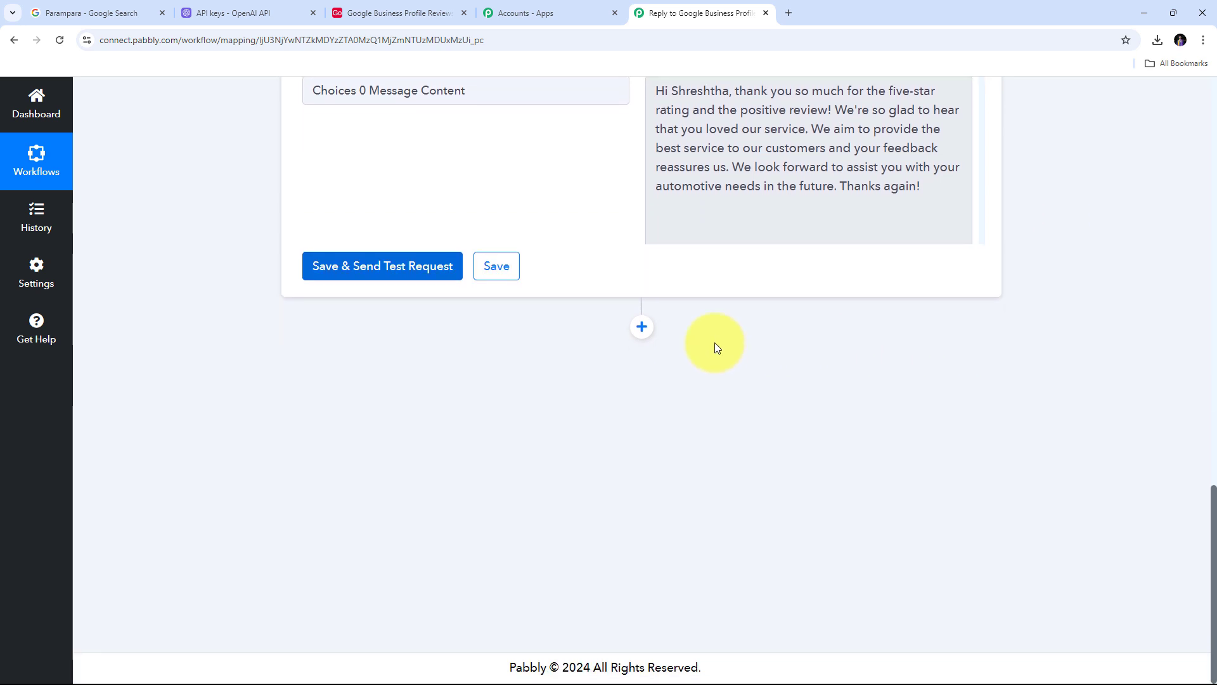
{"action": "left_click", "coordinate": [642, 331]}
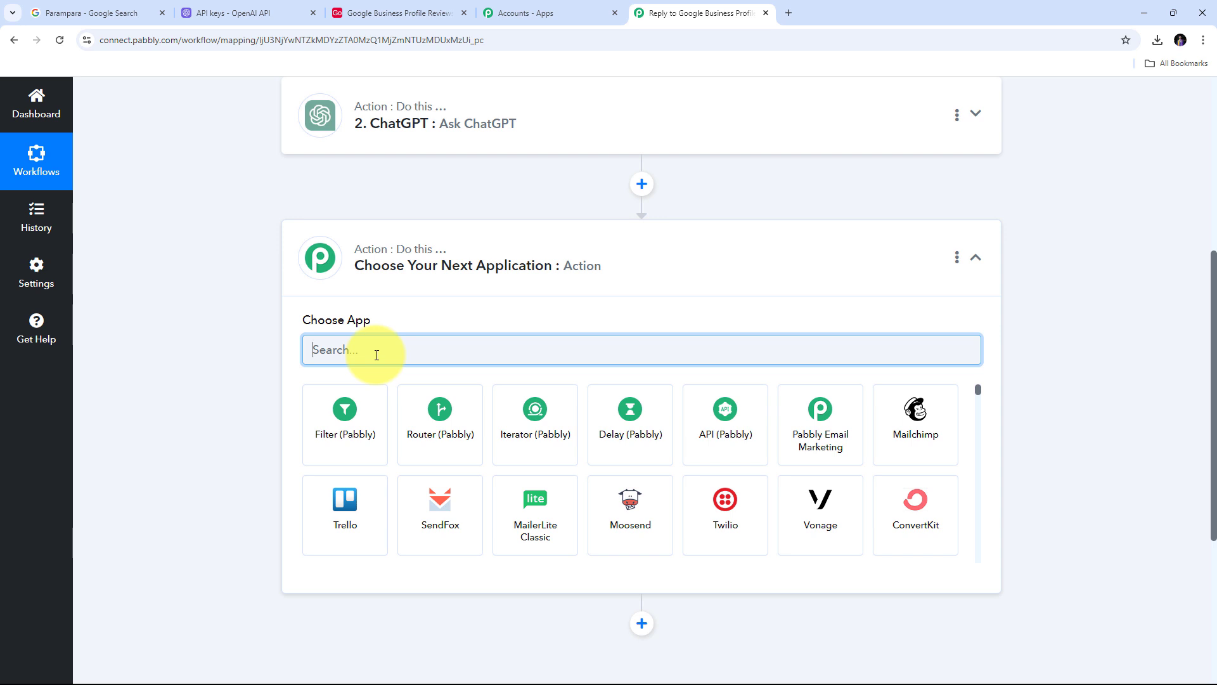
{"action": "type", "text": "Google"}
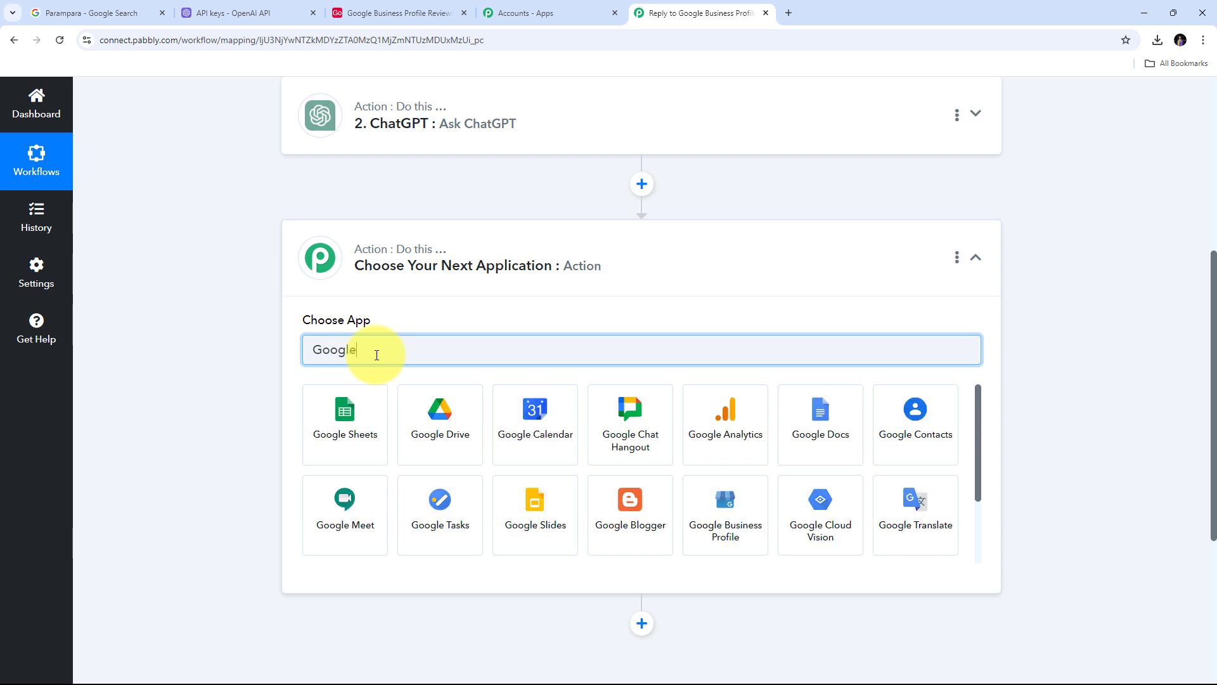
{"action": "type", "text": " Business"}
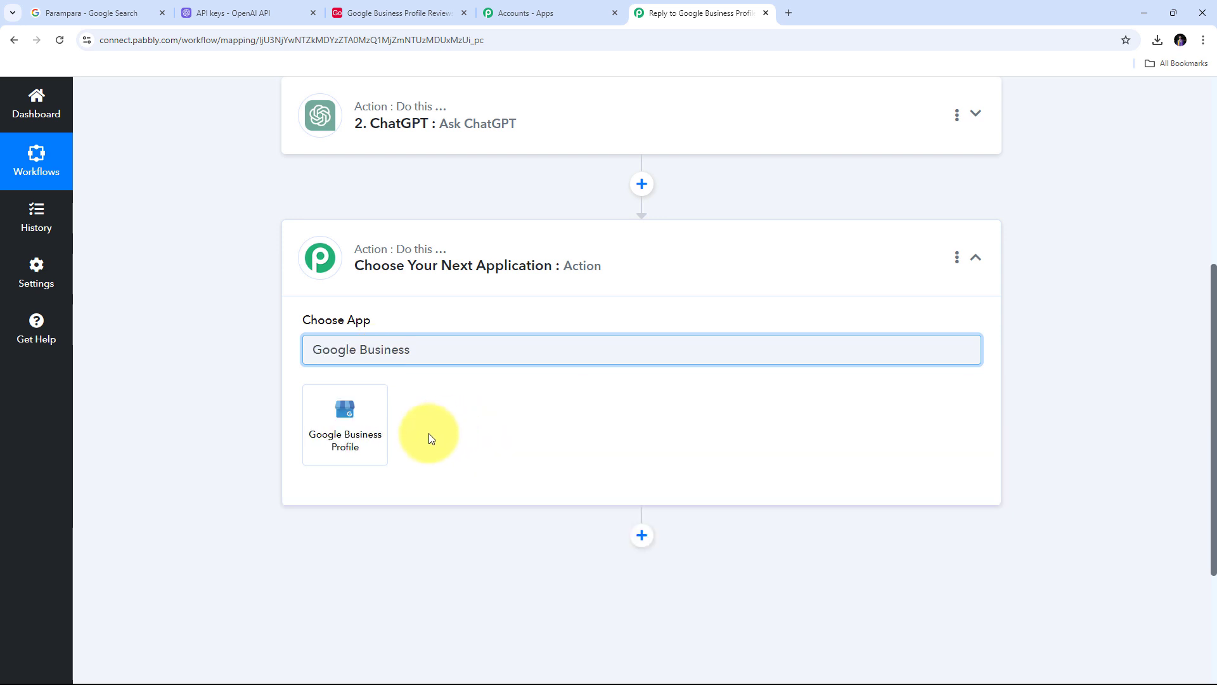
{"action": "left_click", "coordinate": [353, 423]}
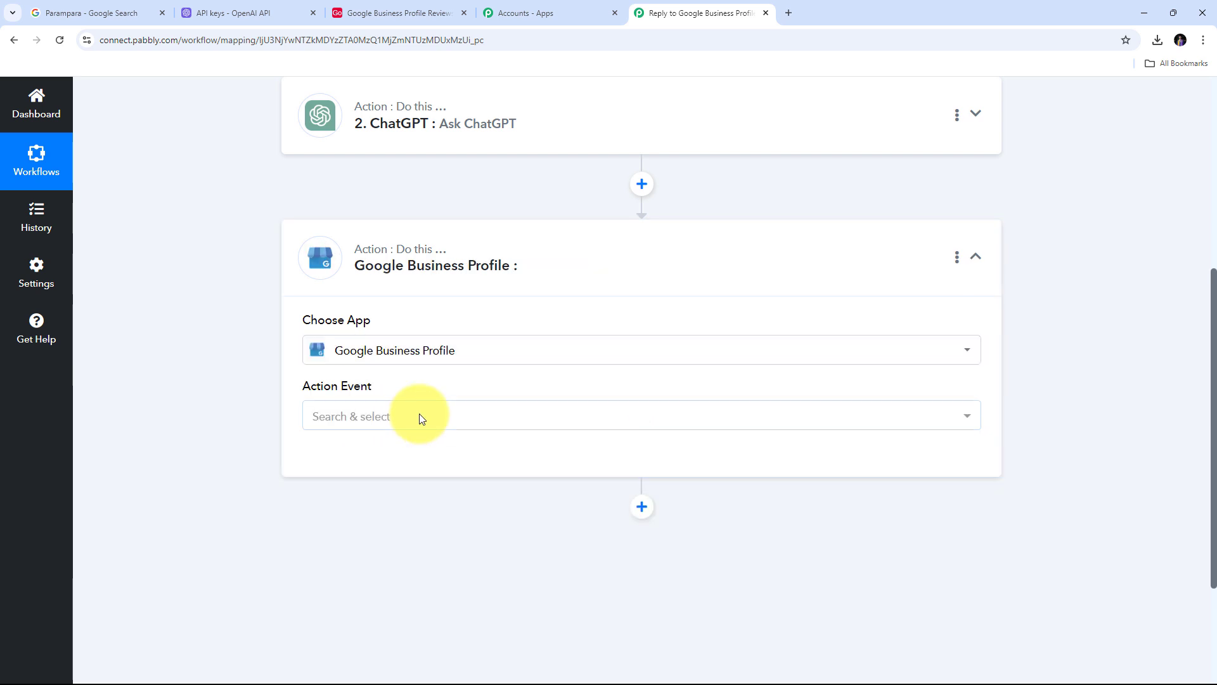
{"action": "left_click", "coordinate": [501, 421]}
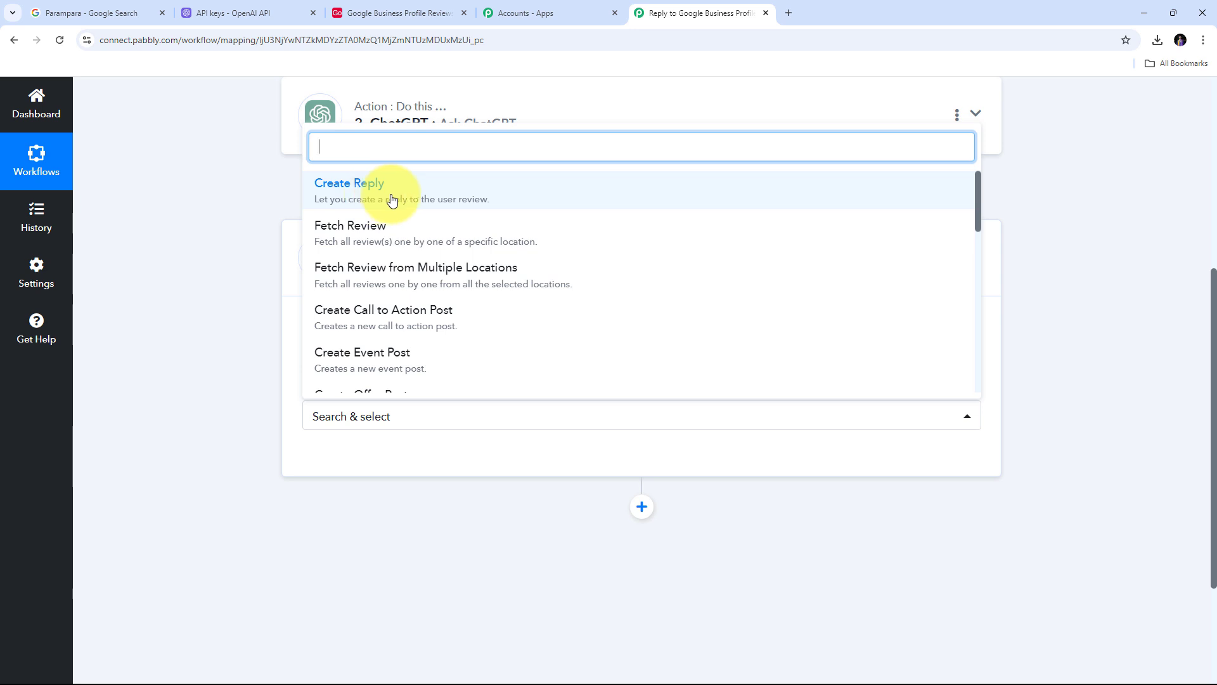
{"action": "left_click", "coordinate": [377, 198]}
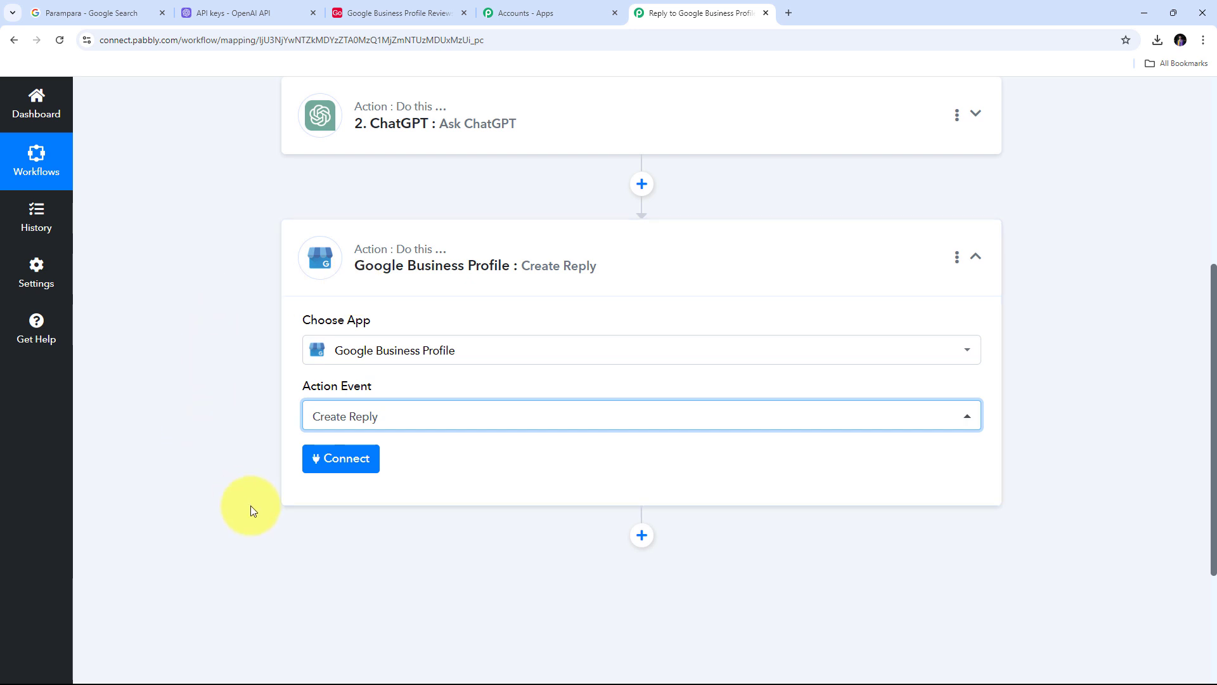
Connect the Create Reply step through the existing connection Google Business Profile #14.
{"action": "left_click", "coordinate": [348, 468]}
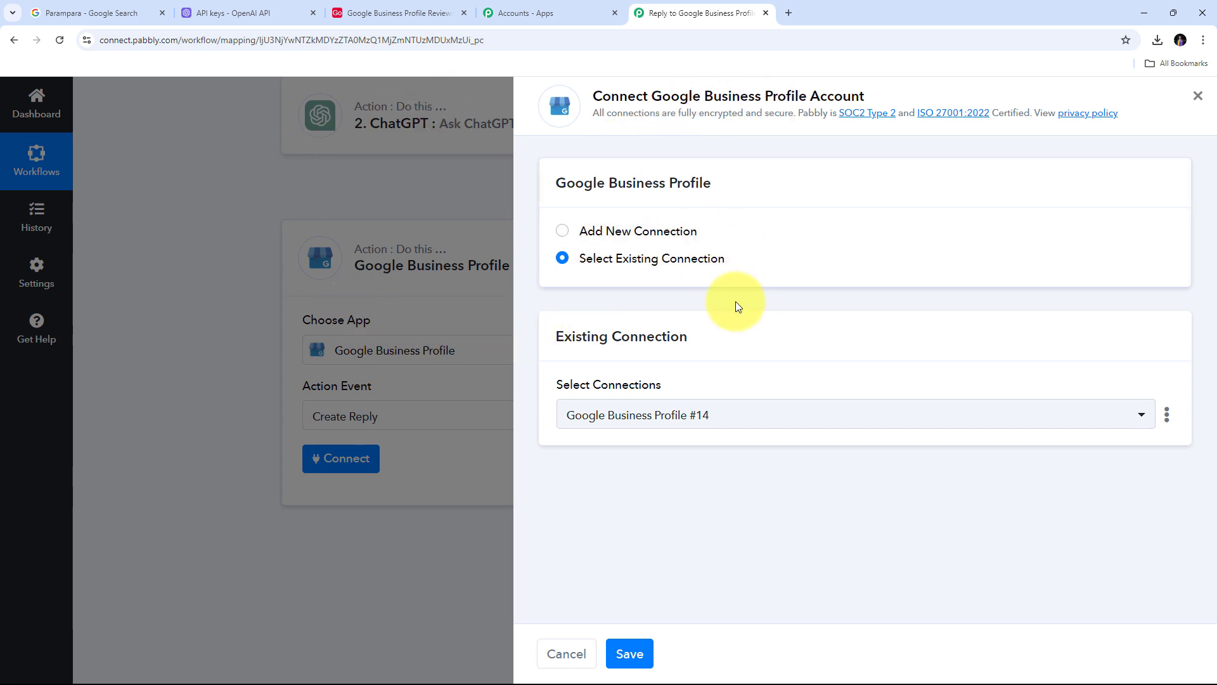
{"action": "left_click", "coordinate": [634, 653]}
{"action": "scroll", "coordinate": [626, 354], "scroll_direction": "down", "scroll_amount": 3}
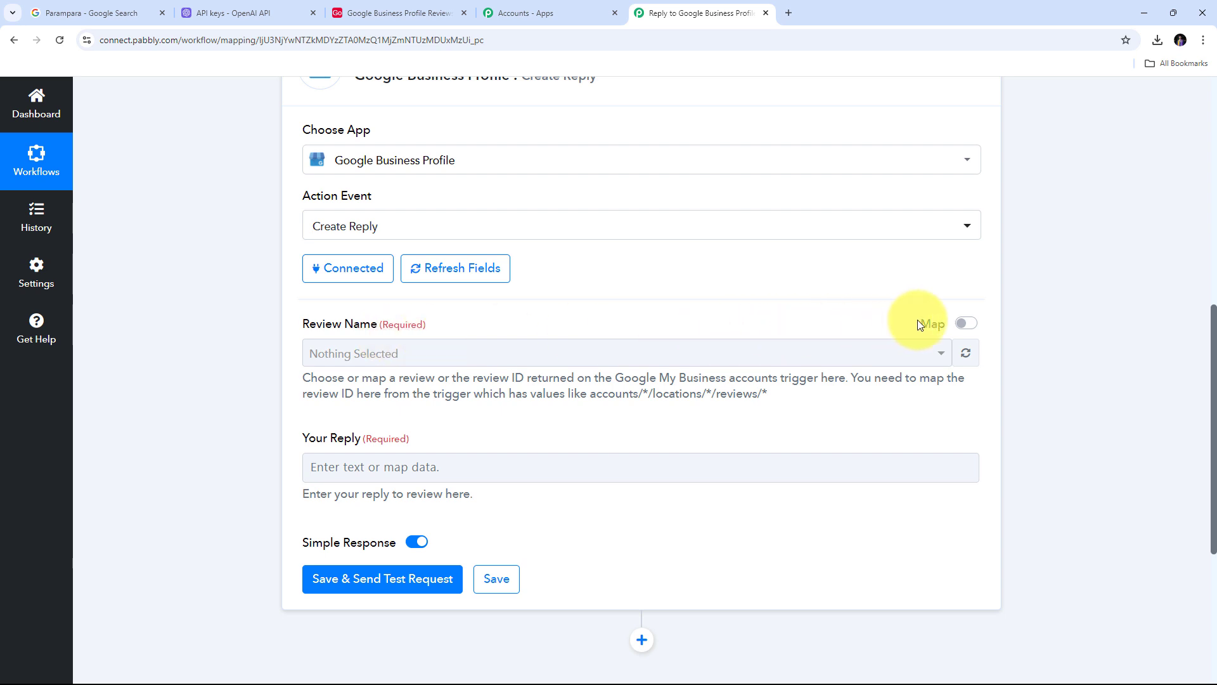
Enable mapping for Review Name and map the Name value from the New Review trigger into it.
{"action": "left_click", "coordinate": [966, 324]}
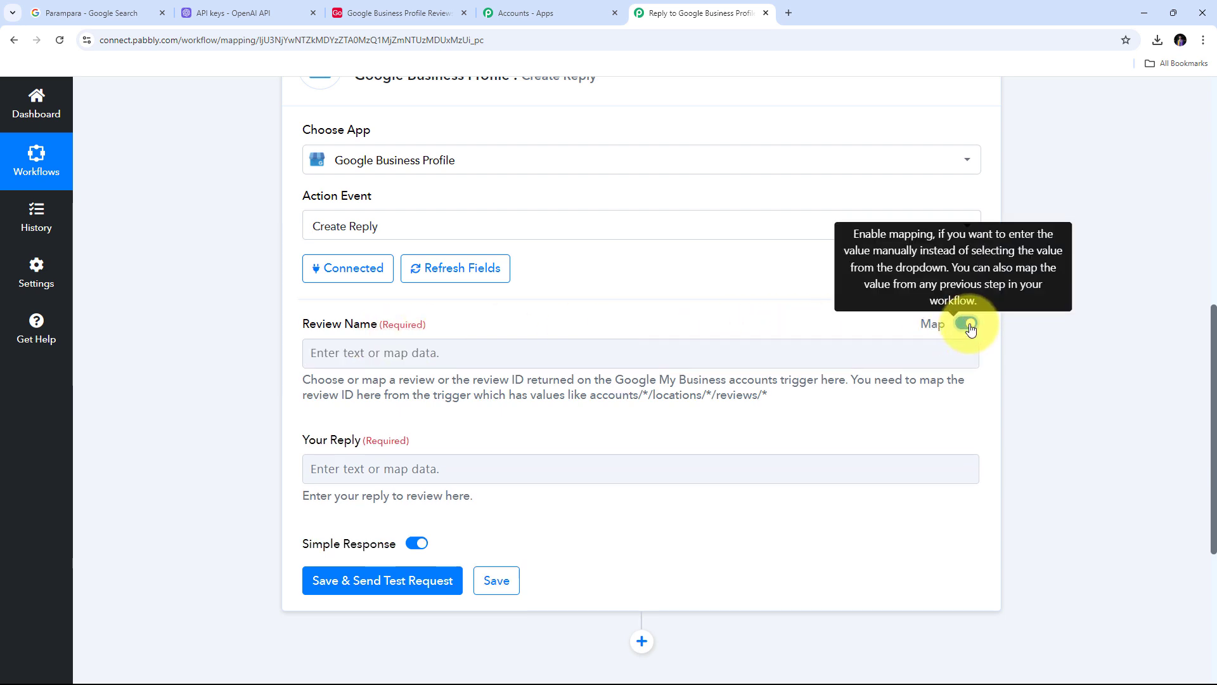
{"action": "left_click", "coordinate": [331, 357]}
{"action": "scroll", "coordinate": [380, 342], "scroll_direction": "down", "scroll_amount": 2}
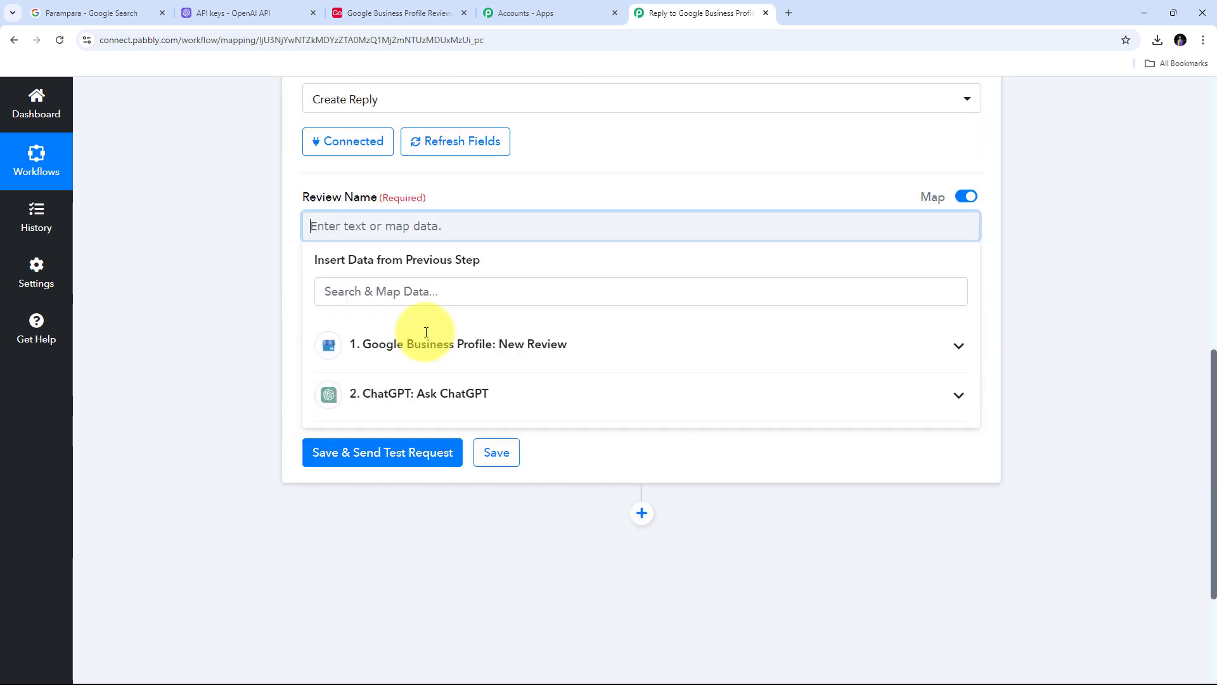
{"action": "left_click", "coordinate": [494, 348]}
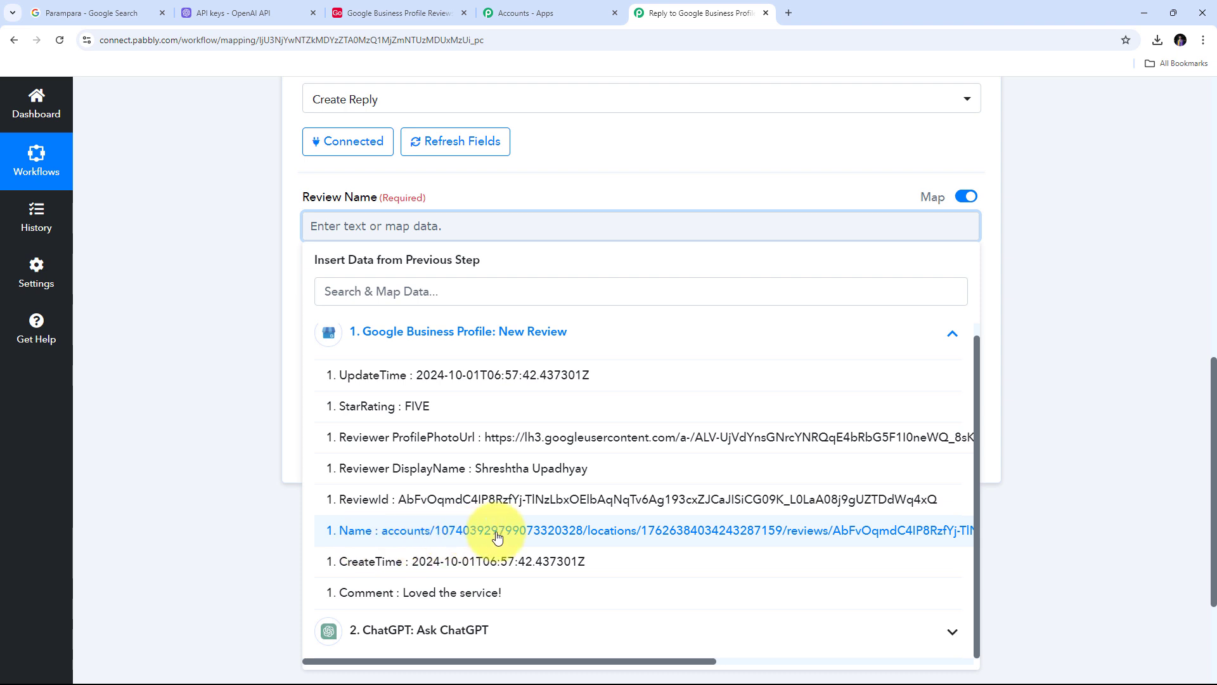
{"action": "left_click", "coordinate": [456, 539]}
{"action": "scroll", "coordinate": [451, 289], "scroll_direction": "up", "scroll_amount": 1}
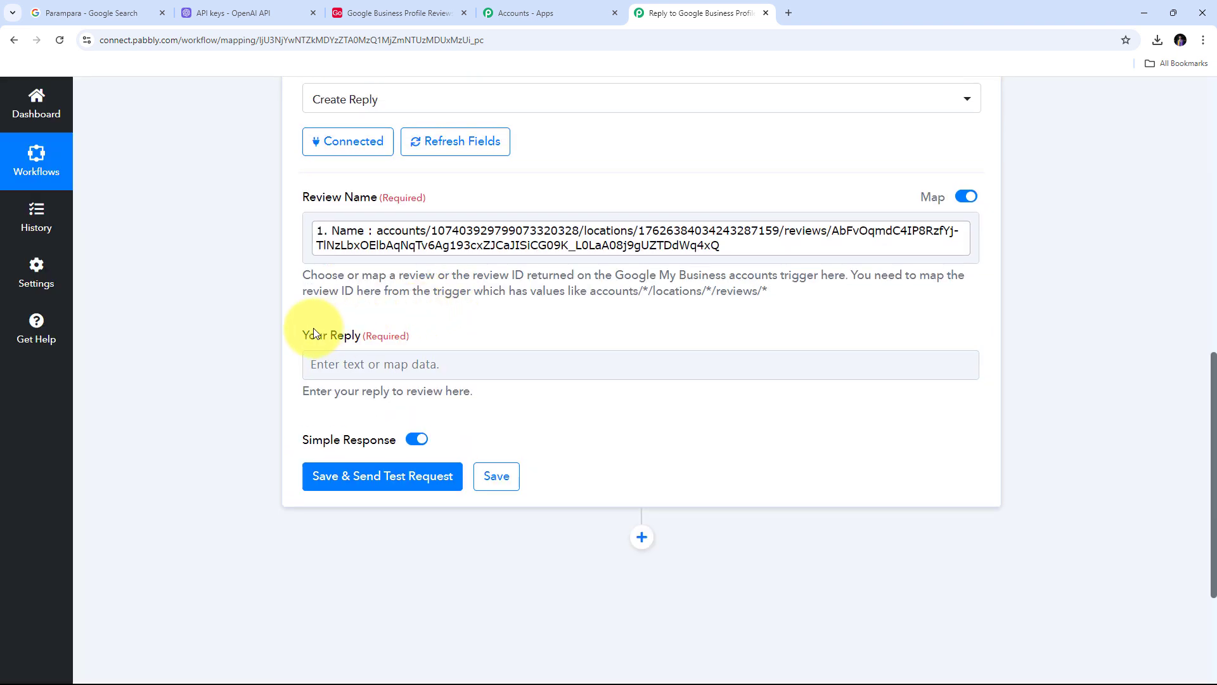
Map the Choices 0 Message Content value from the Ask ChatGPT step into the Your Reply field.
{"action": "scroll", "coordinate": [352, 347], "scroll_direction": "down", "scroll_amount": 1}
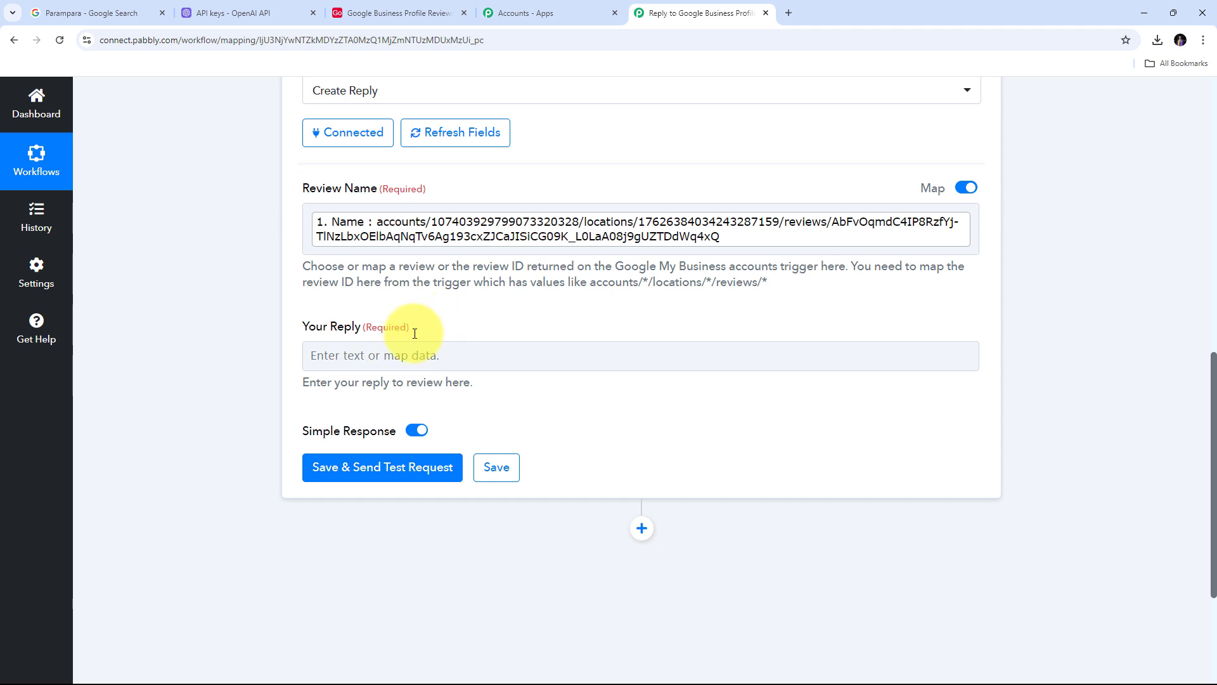
{"action": "left_click", "coordinate": [351, 302]}
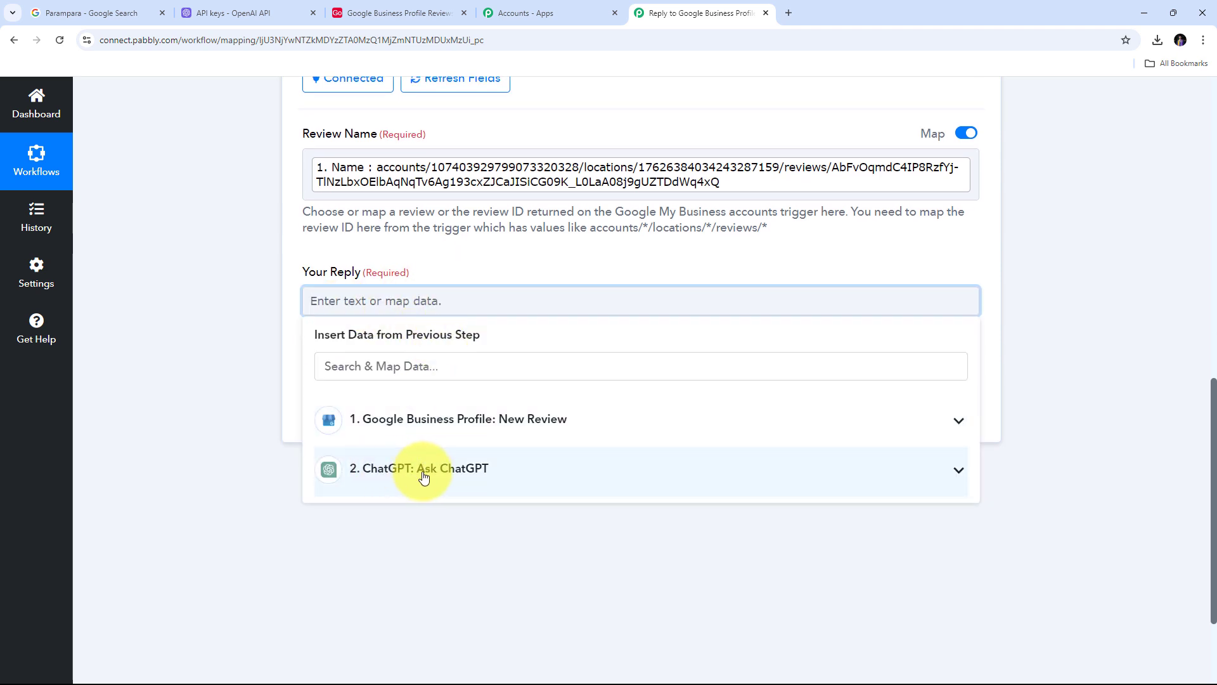
{"action": "left_click", "coordinate": [554, 493]}
{"action": "scroll", "coordinate": [554, 496], "scroll_direction": "down", "scroll_amount": 2}
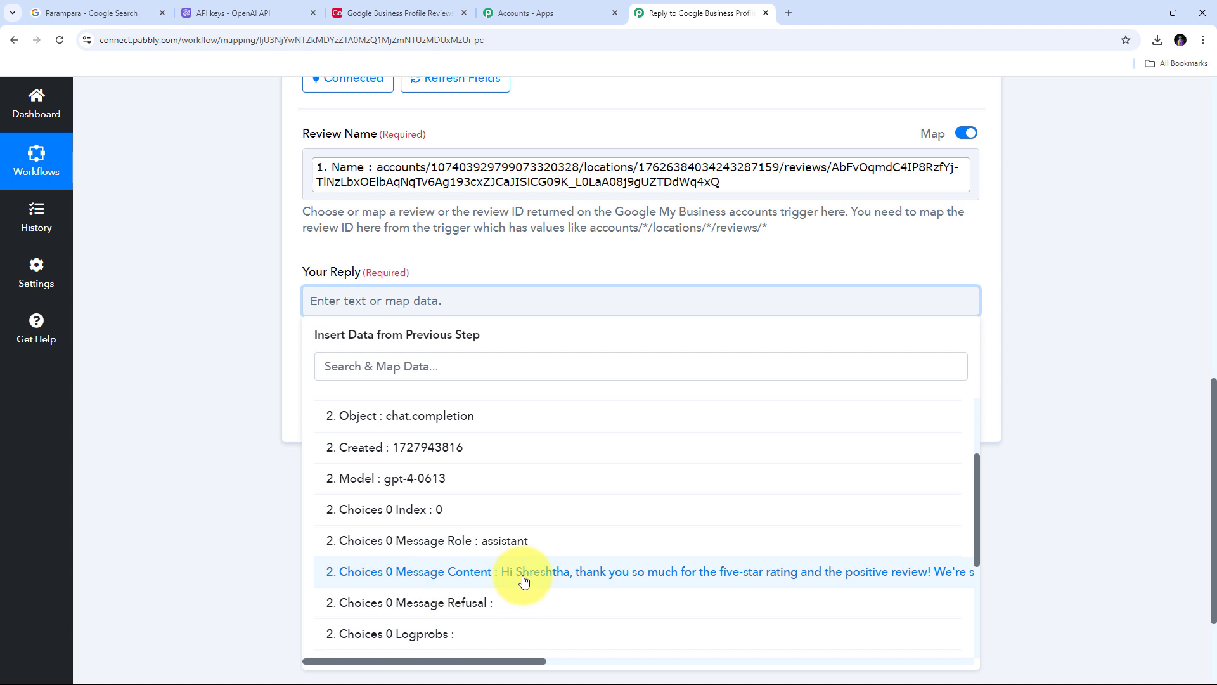
{"action": "left_click", "coordinate": [594, 575]}
{"action": "left_click", "coordinate": [204, 283]}
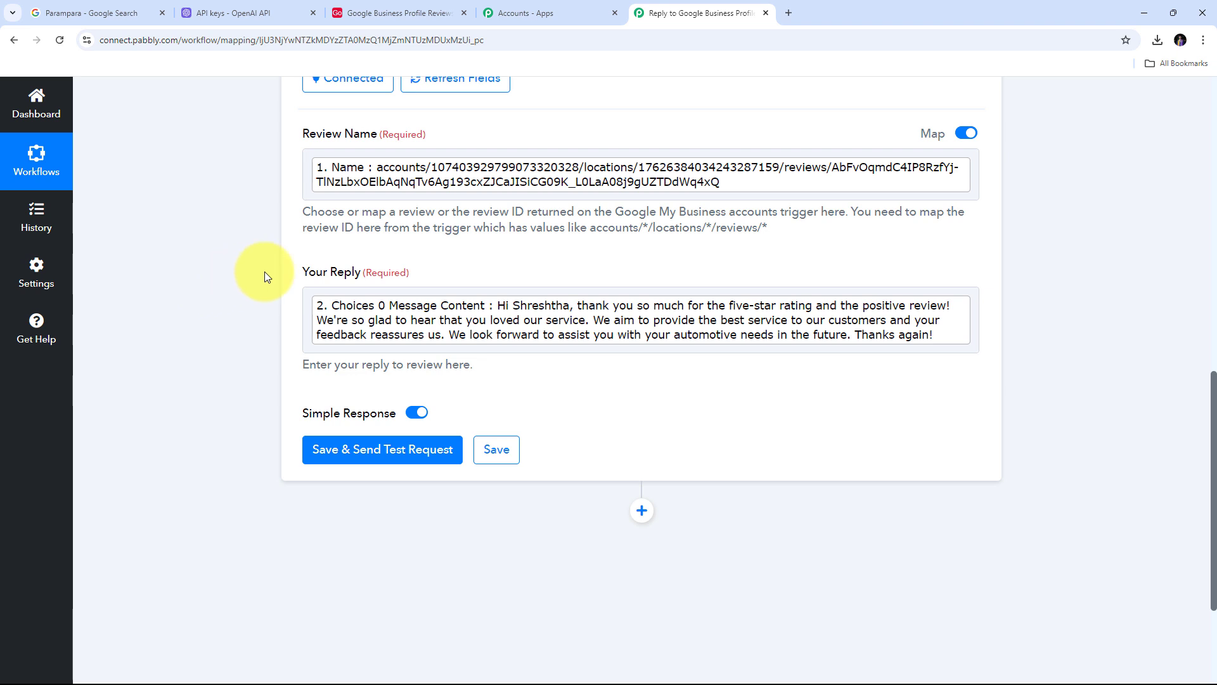
Save the Create Reply step and send a test request to post the reply.
{"action": "scroll", "coordinate": [264, 272], "scroll_direction": "down", "scroll_amount": 2}
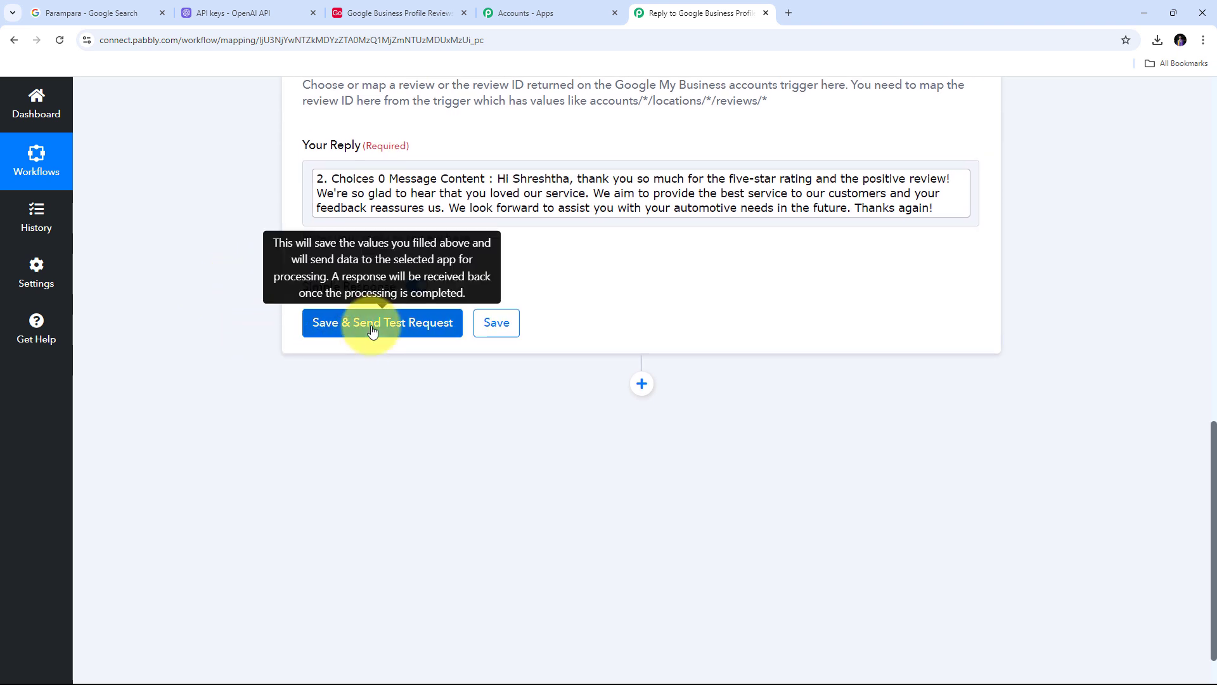
{"action": "left_click", "coordinate": [372, 329]}
{"action": "scroll", "coordinate": [796, 293], "scroll_direction": "down", "scroll_amount": 1}
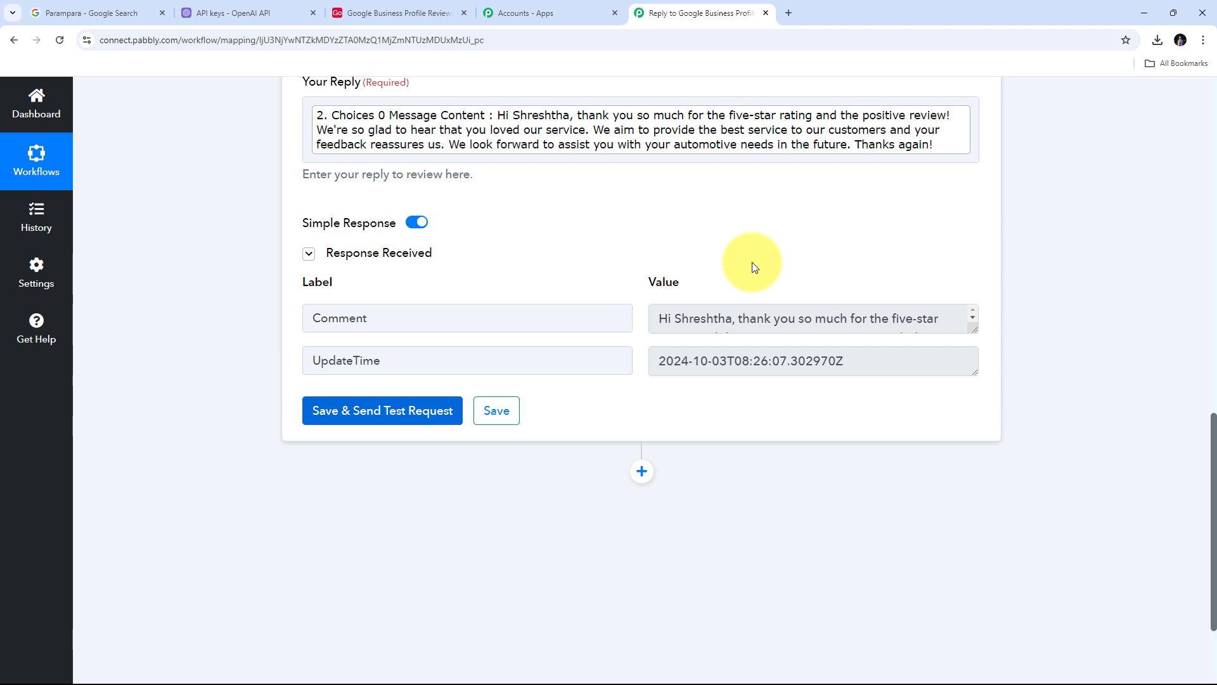
Switch to the Parampara Google Search page, reload it, open all Google reviews, and expand the owner's reply to the newest review.
{"action": "left_click", "coordinate": [99, 10]}
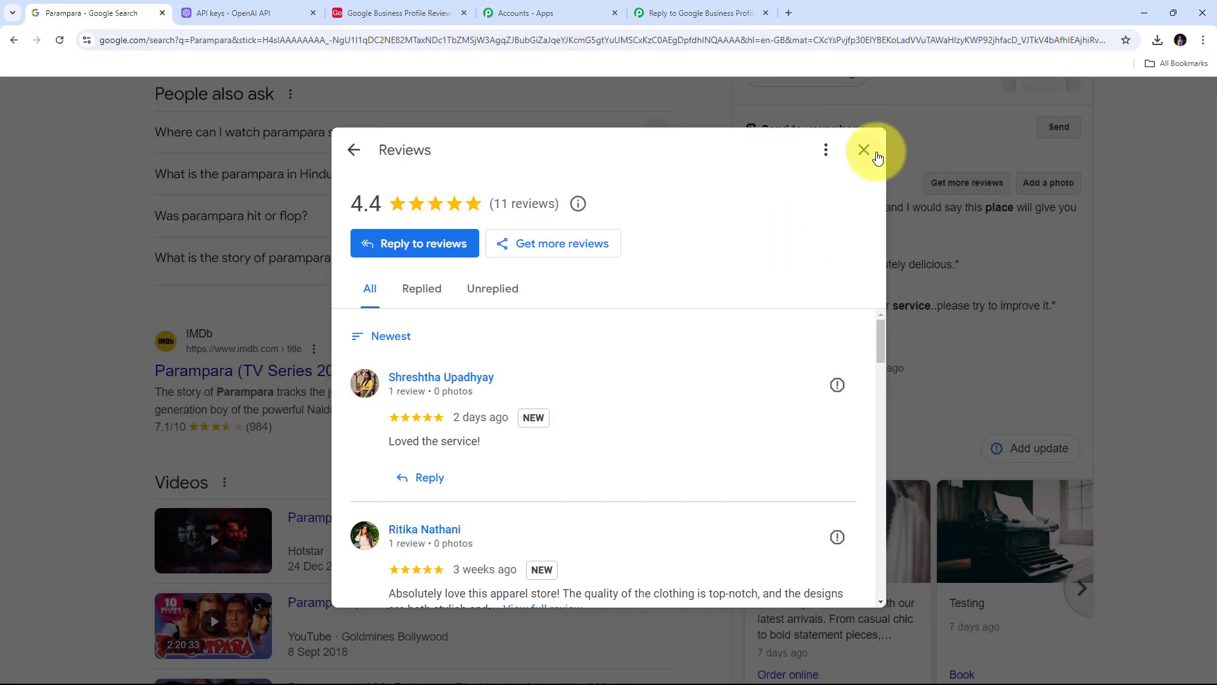
{"action": "left_click", "coordinate": [864, 150]}
{"action": "left_click", "coordinate": [59, 42]}
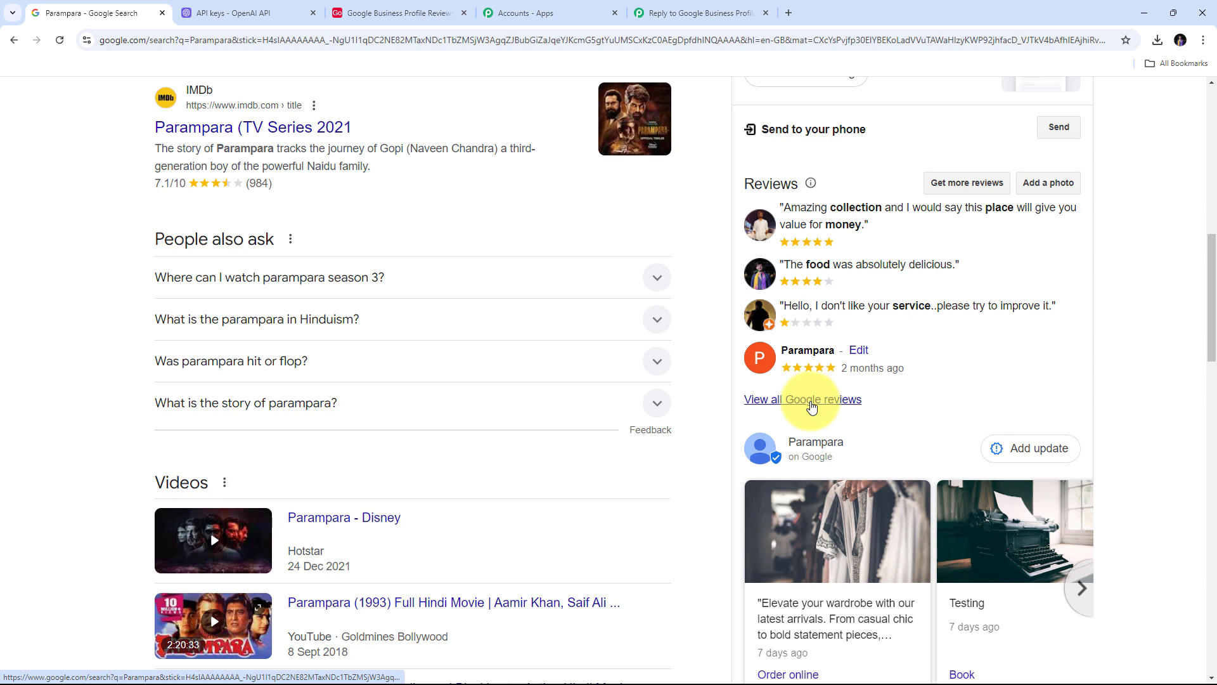
{"action": "left_click", "coordinate": [808, 403]}
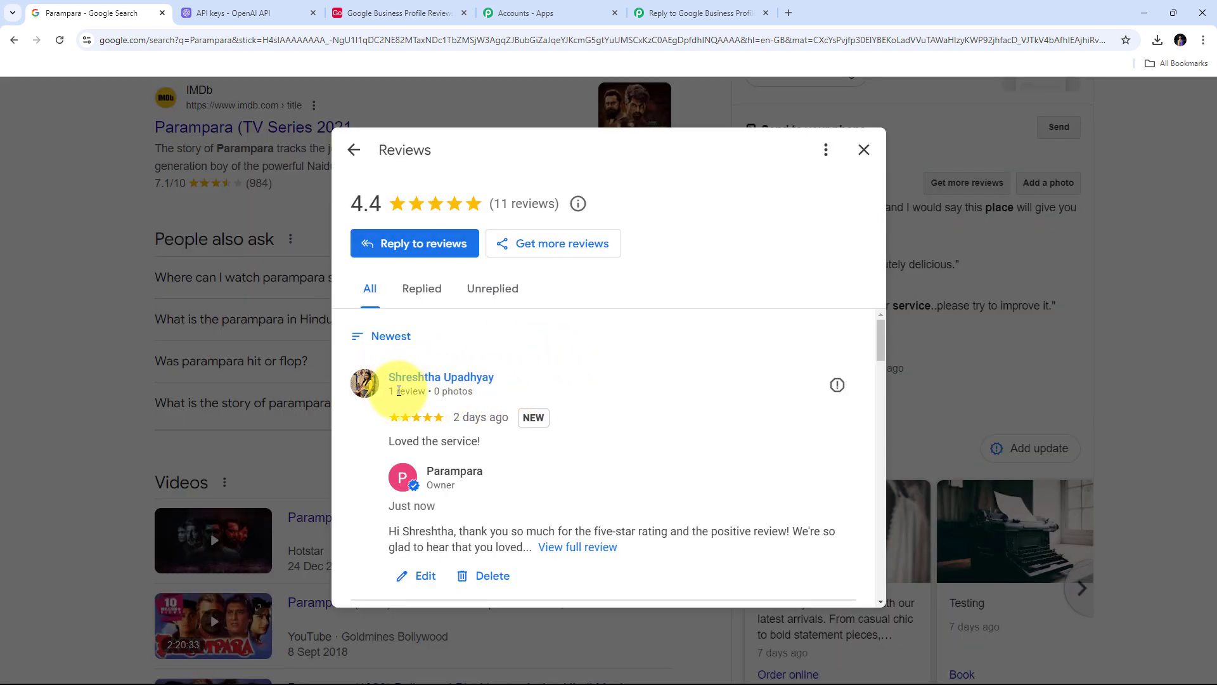
{"action": "triple_click", "coordinate": [388, 448]}
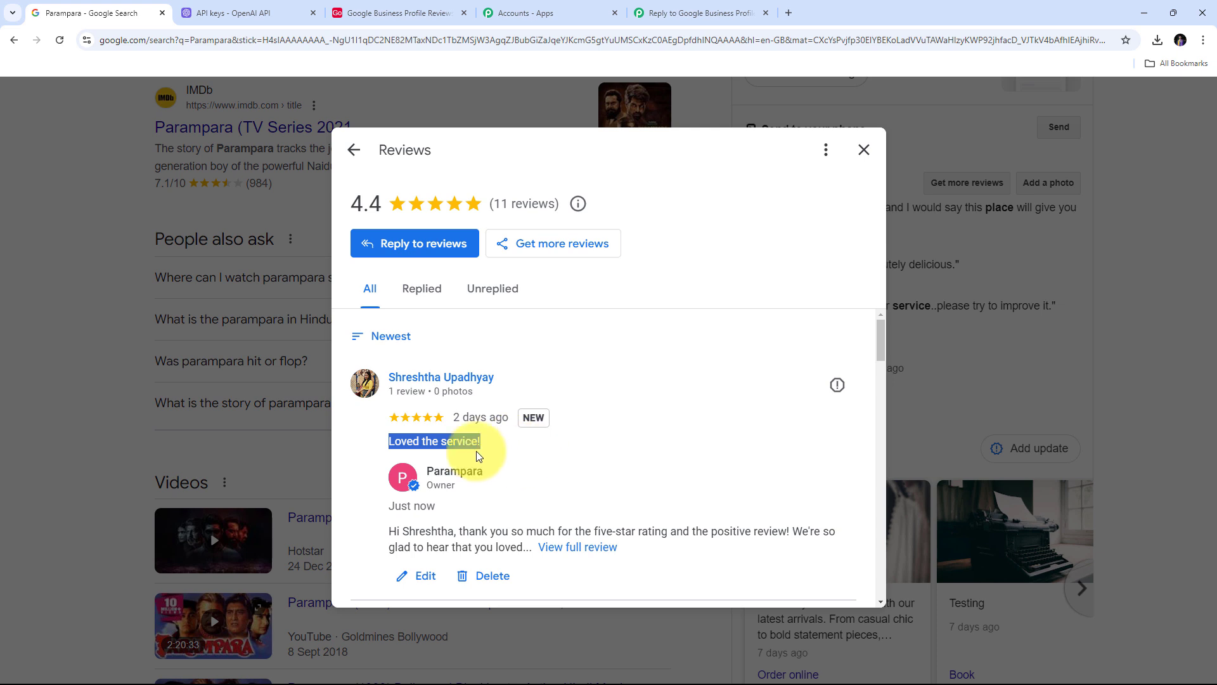
{"action": "left_click", "coordinate": [635, 394]}
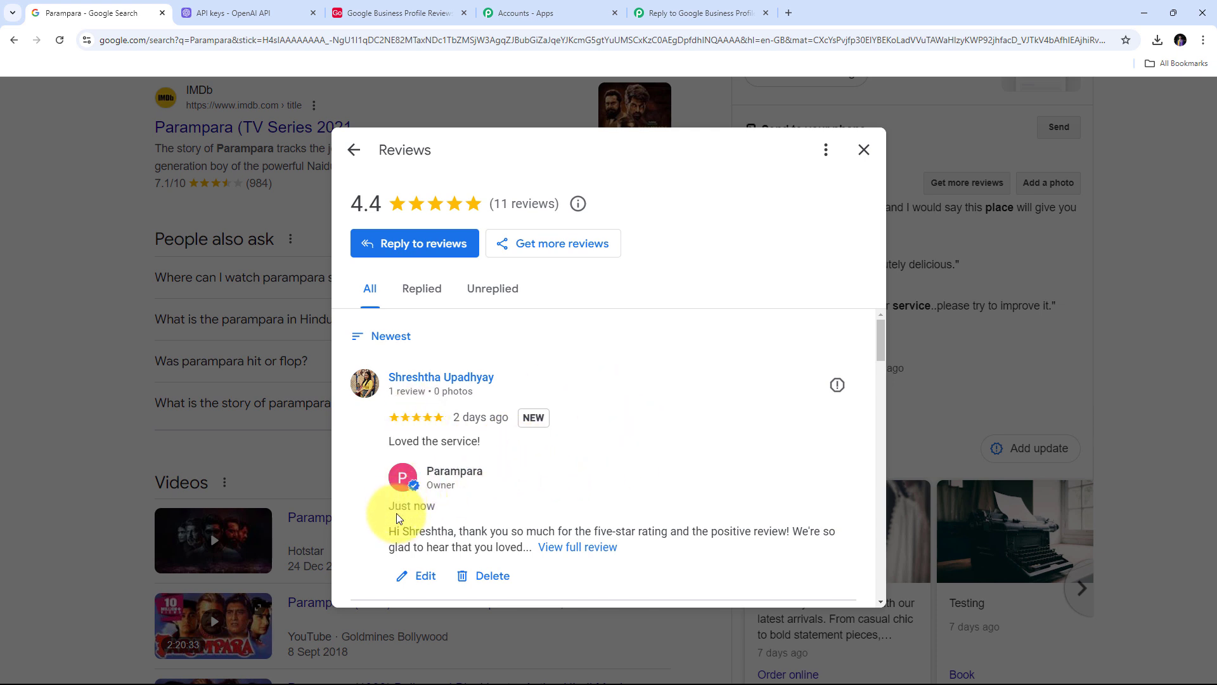
{"action": "left_click", "coordinate": [581, 549]}
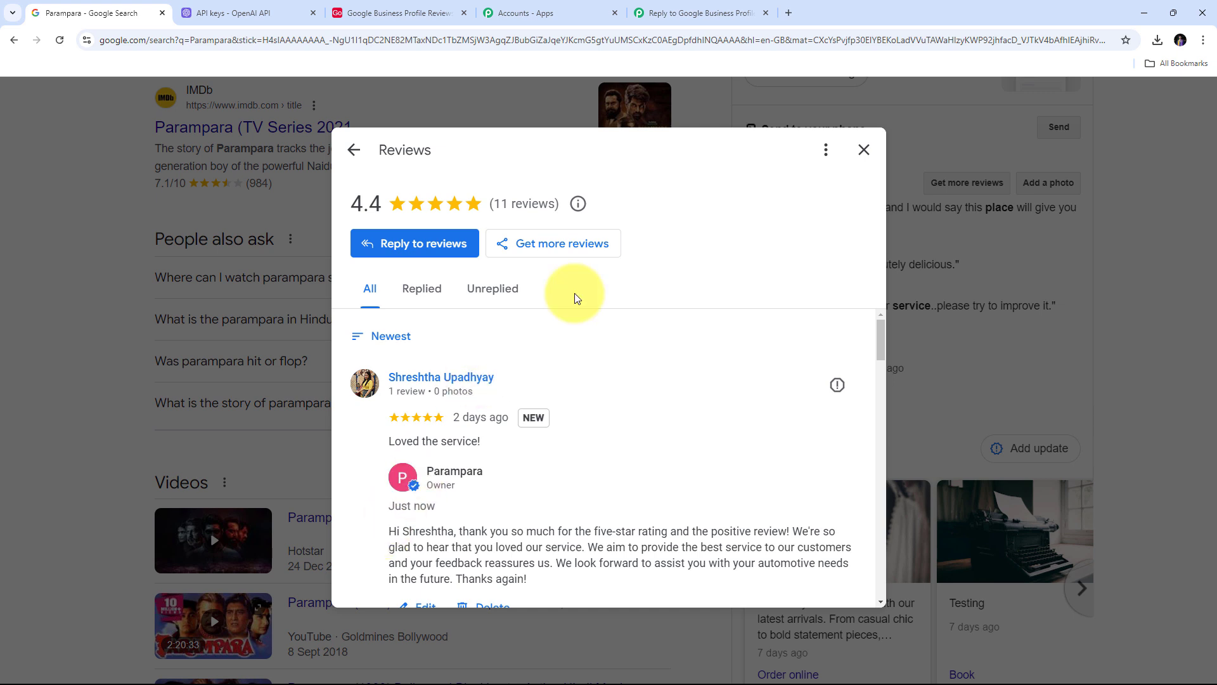
Return to the Pabbly Connect workflow and add an action step after Create Reply using Airtable with the Create Record event.
{"action": "left_click", "coordinate": [704, 13]}
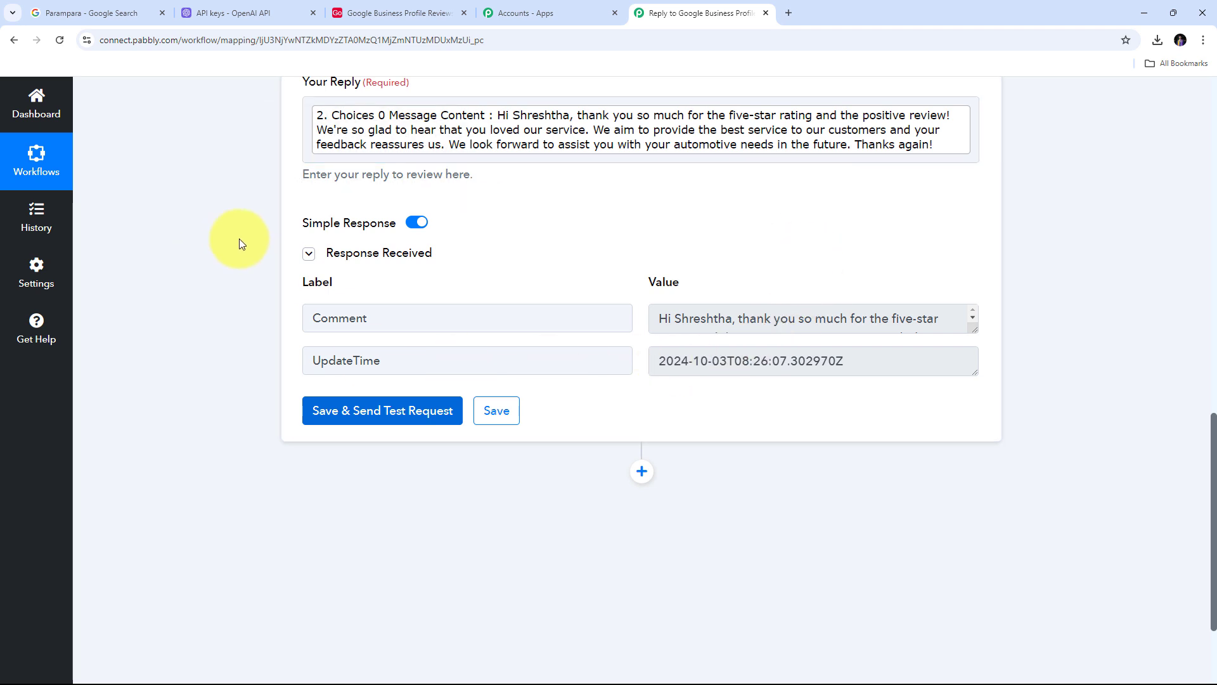
{"action": "scroll", "coordinate": [675, 504], "scroll_direction": "down", "scroll_amount": 2}
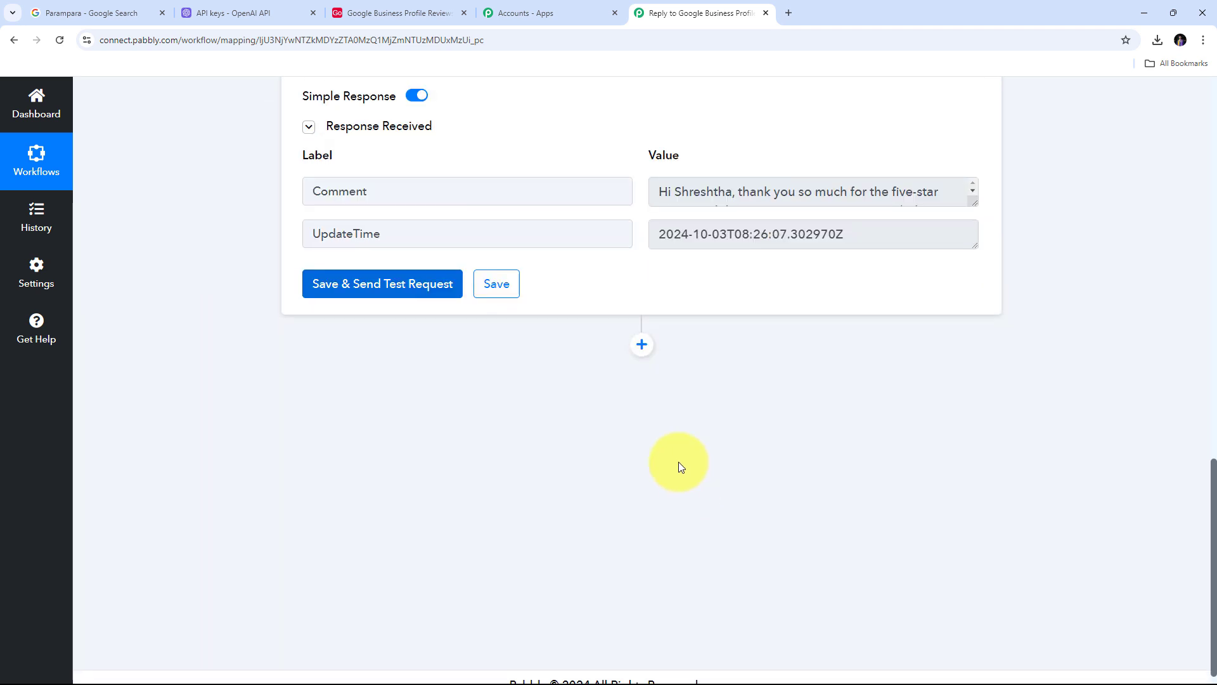
{"action": "left_click", "coordinate": [642, 345]}
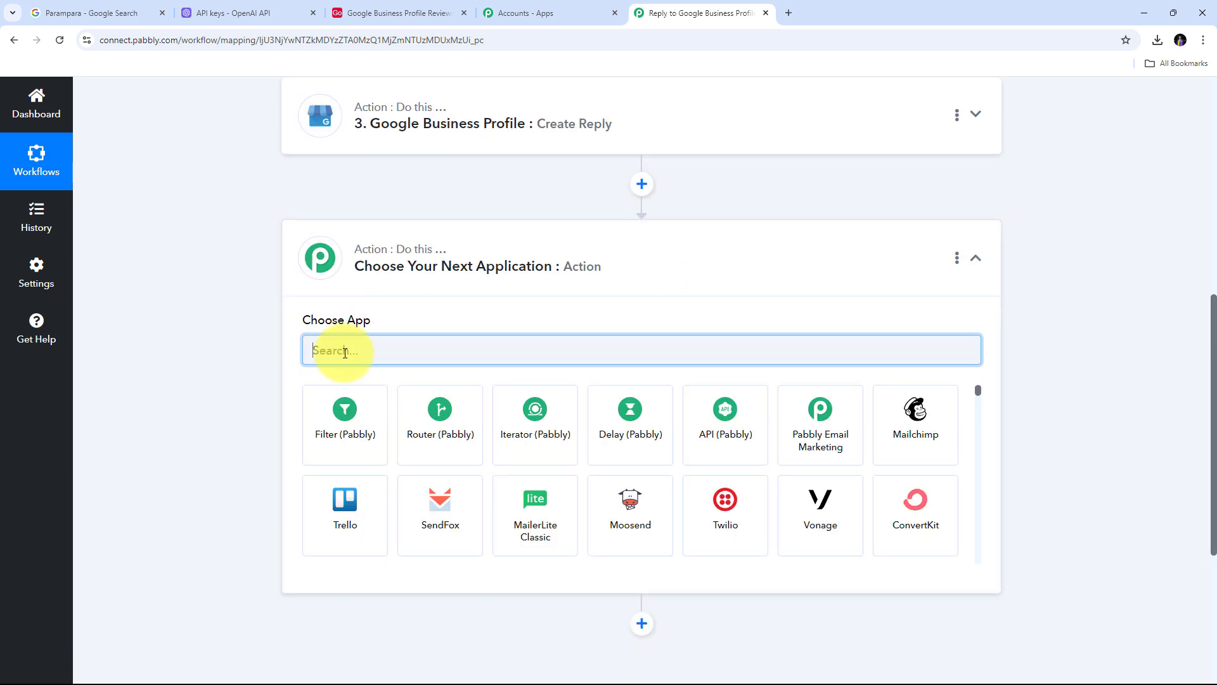
{"action": "type", "text": "Ai"}
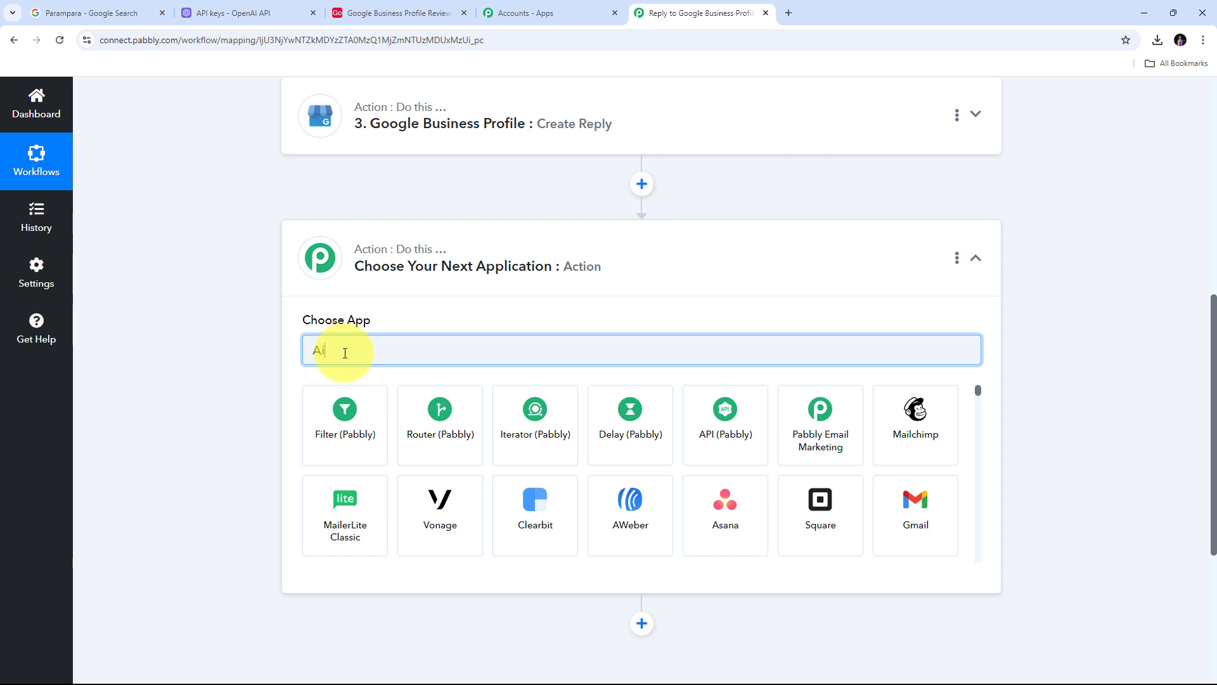
{"action": "type", "text": "rtable"}
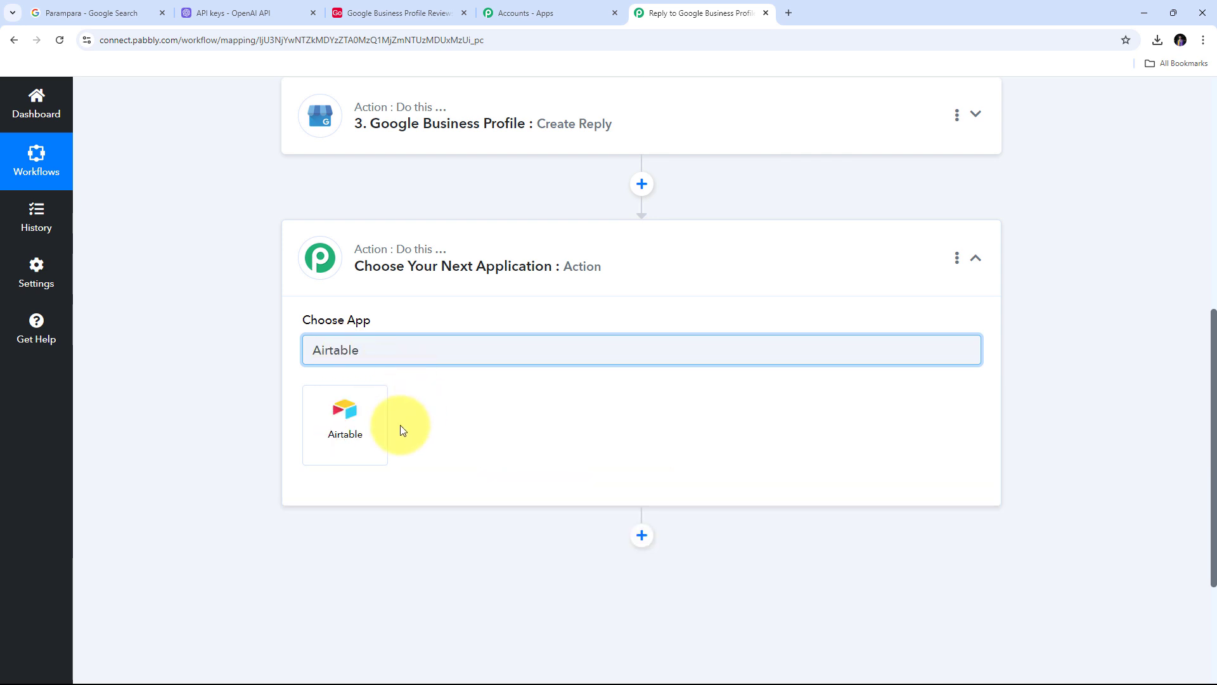
{"action": "left_click", "coordinate": [356, 425]}
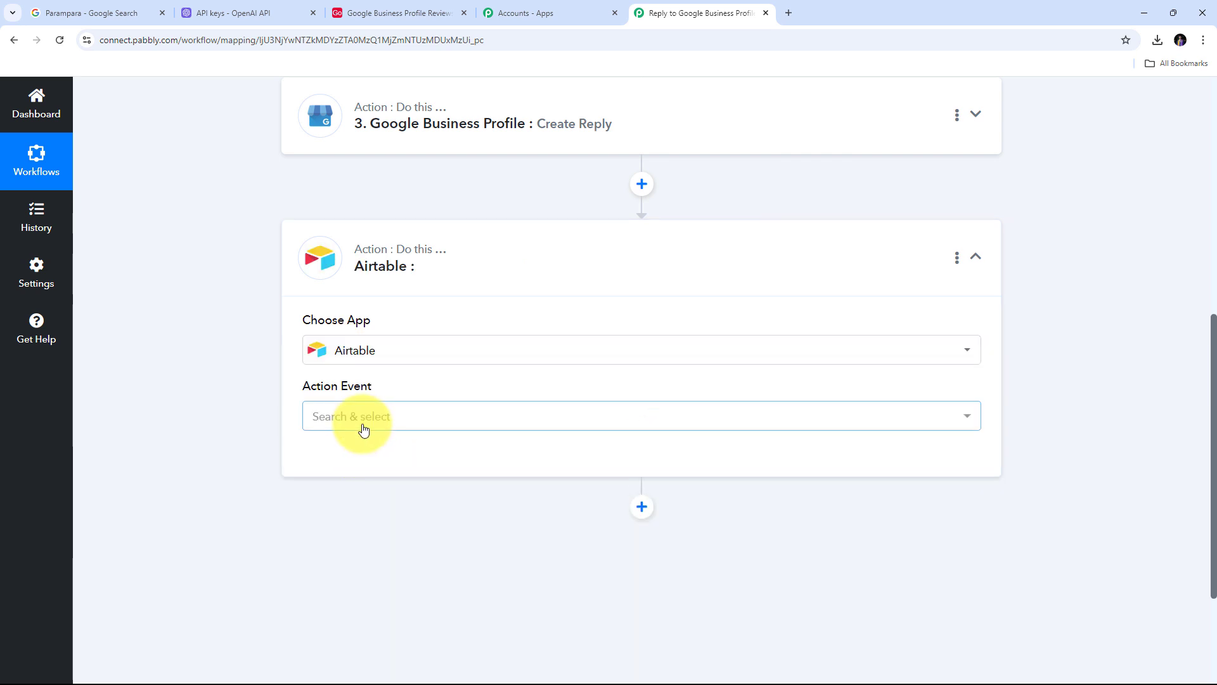
{"action": "left_click", "coordinate": [551, 423]}
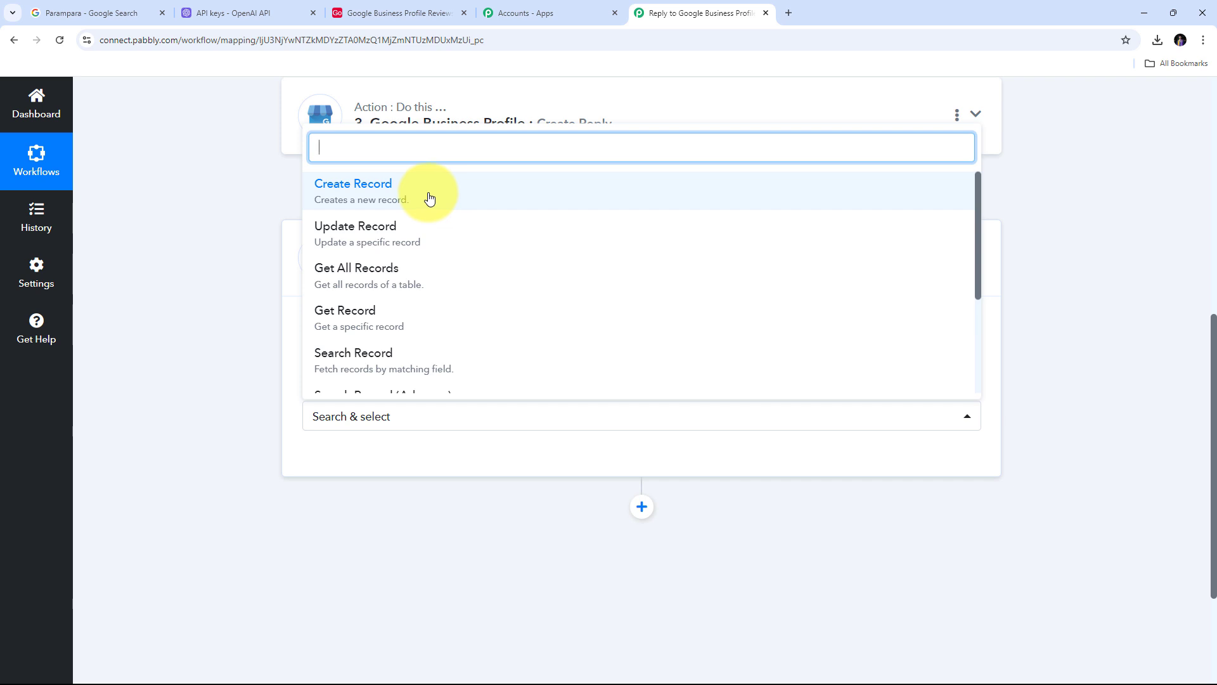
{"action": "left_click", "coordinate": [408, 195]}
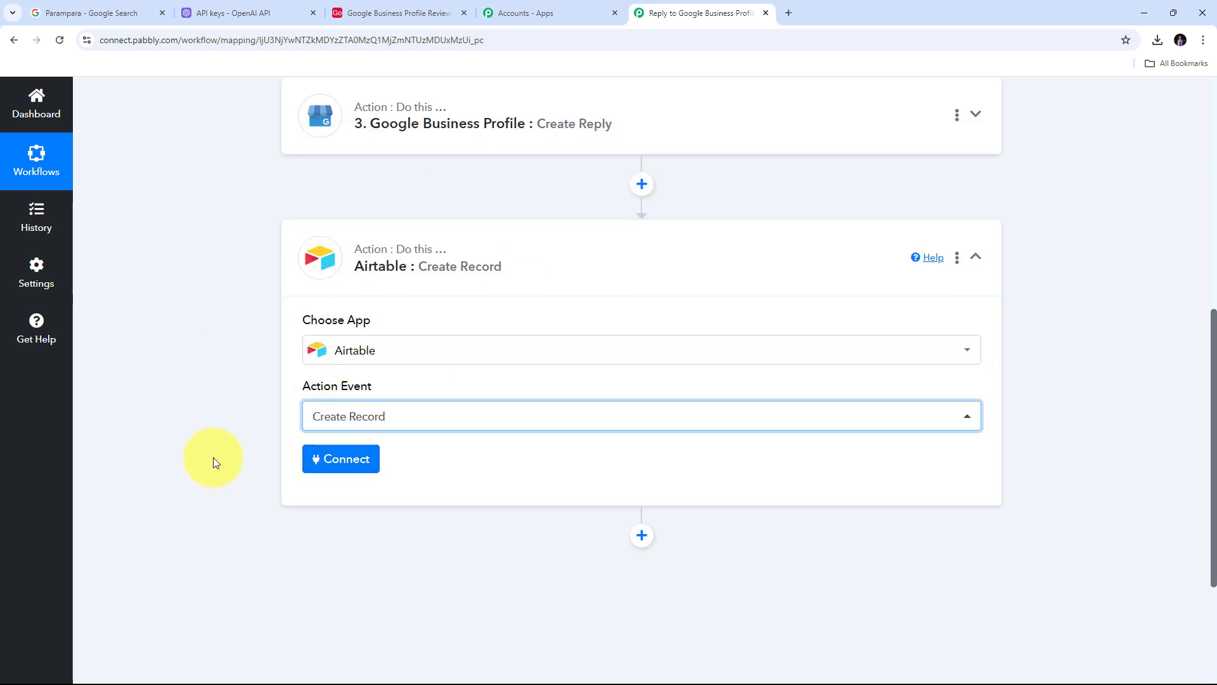
Connect the Airtable step through a new connection named Airtable #39, granting access to the Google Business Profile Reviews base.
{"action": "left_click", "coordinate": [346, 462]}
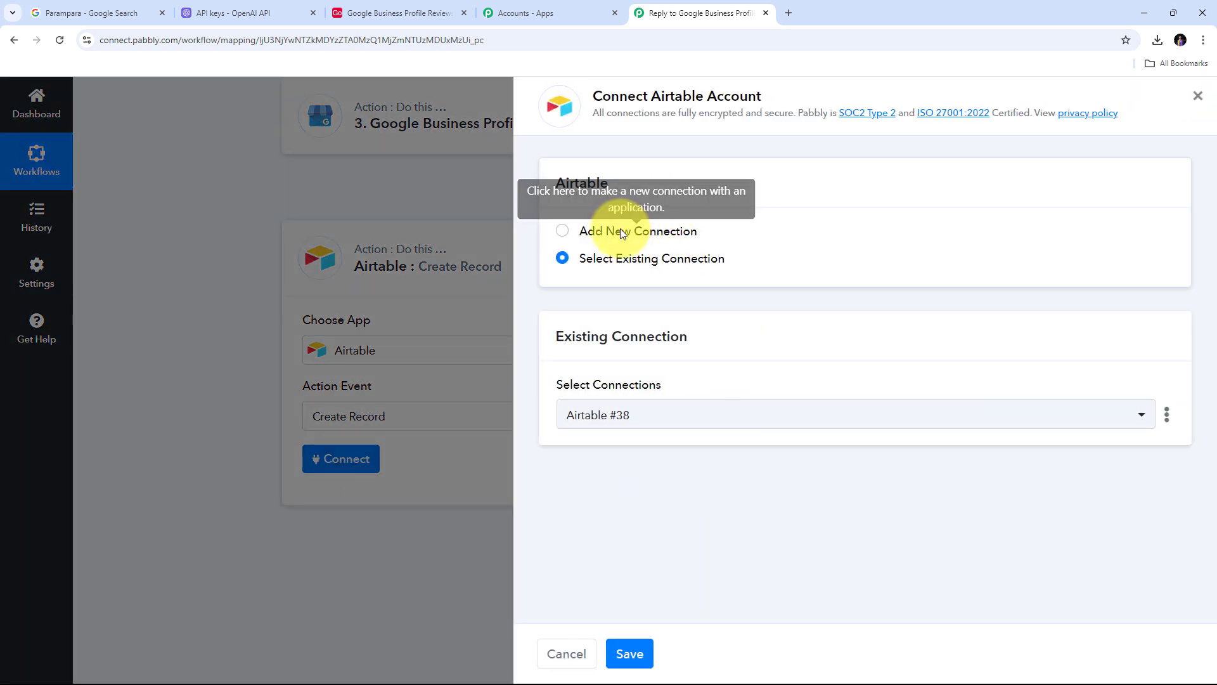
{"action": "left_click", "coordinate": [621, 232]}
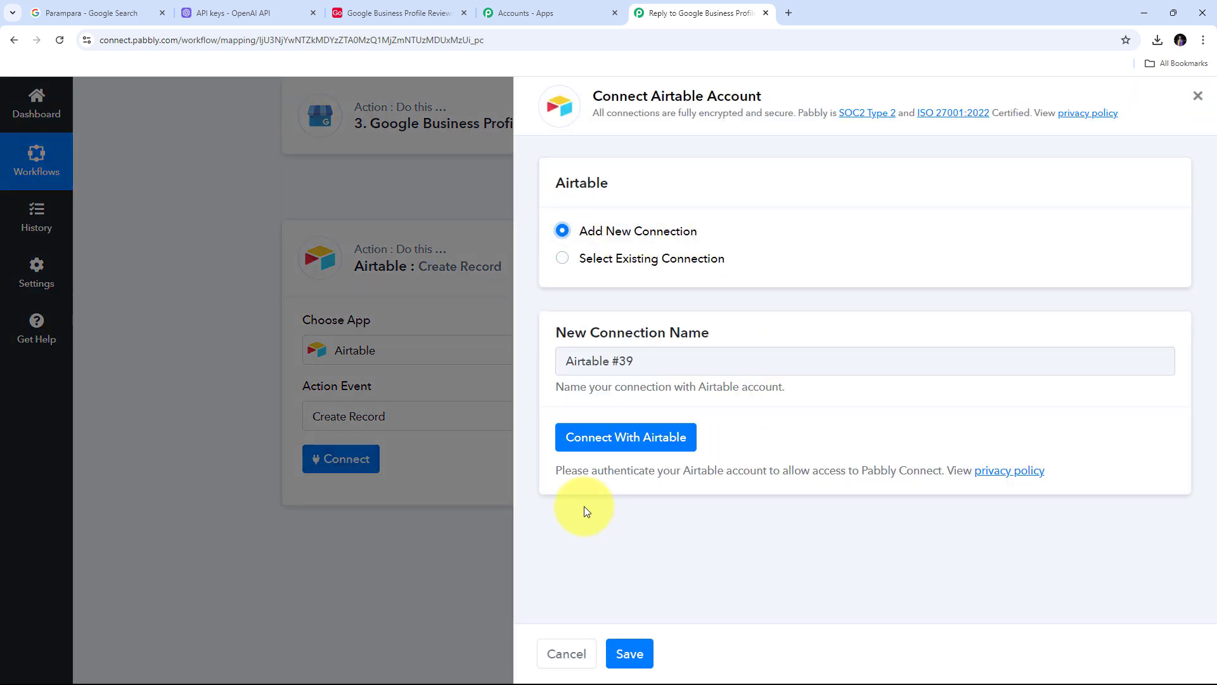
{"action": "left_click", "coordinate": [642, 439]}
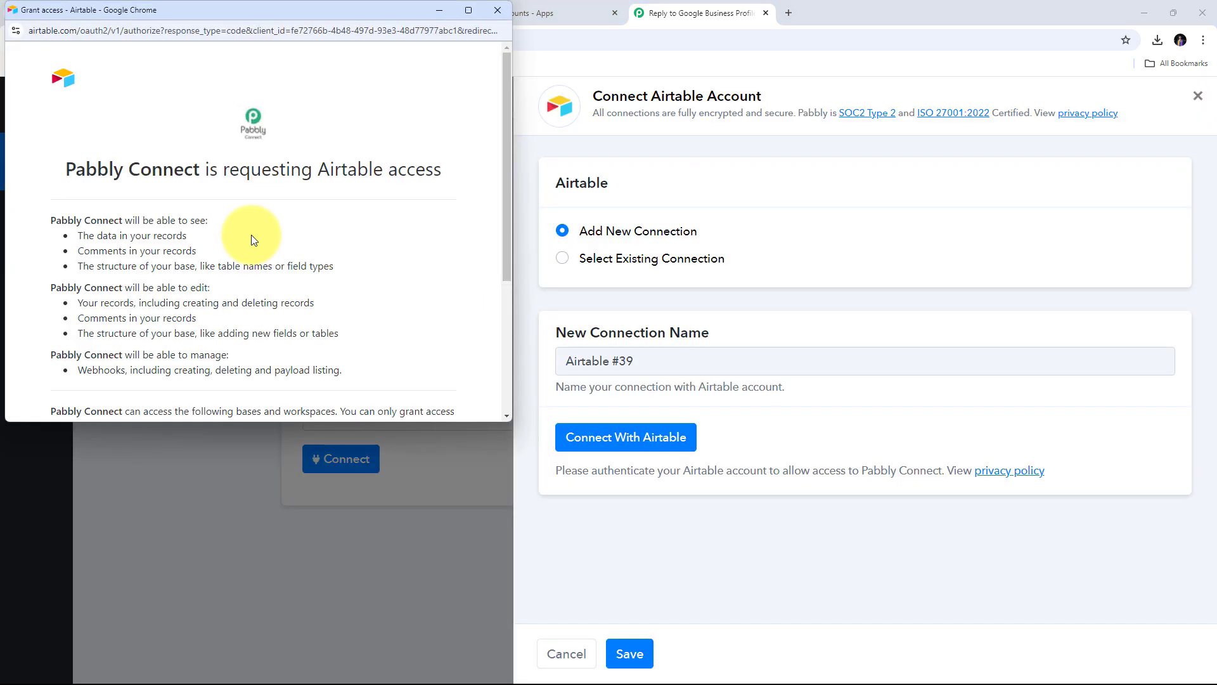
{"action": "scroll", "coordinate": [251, 236], "scroll_direction": "down", "scroll_amount": 3}
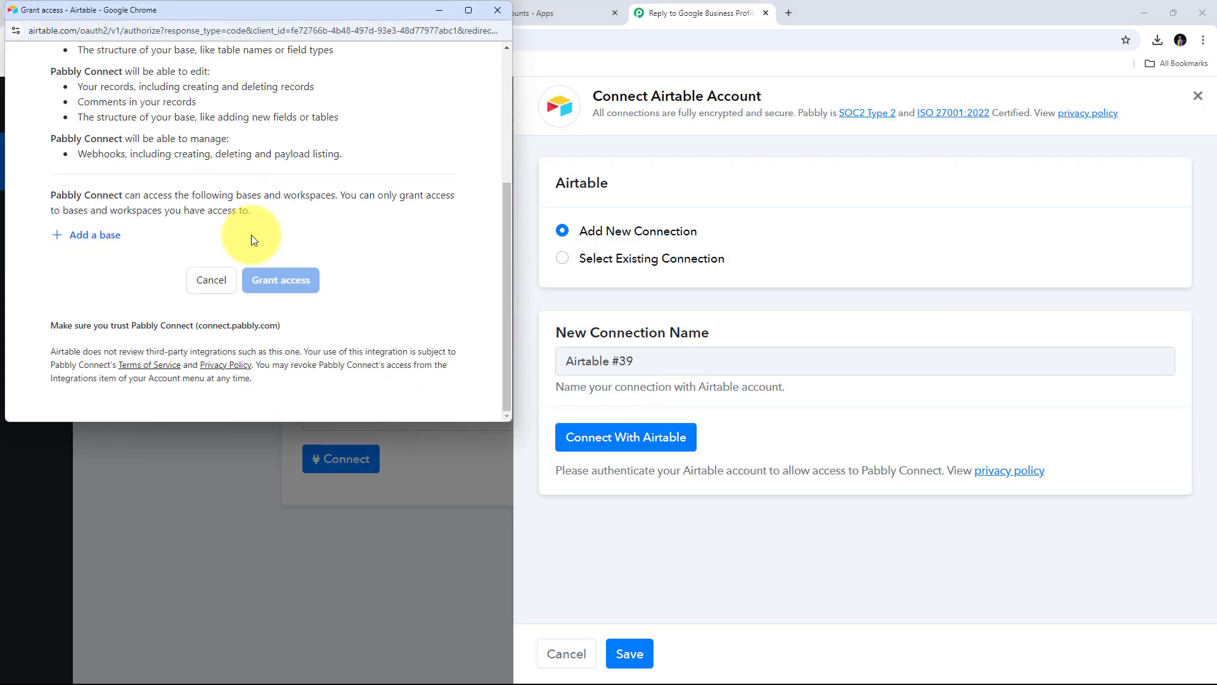
{"action": "left_click", "coordinate": [96, 240]}
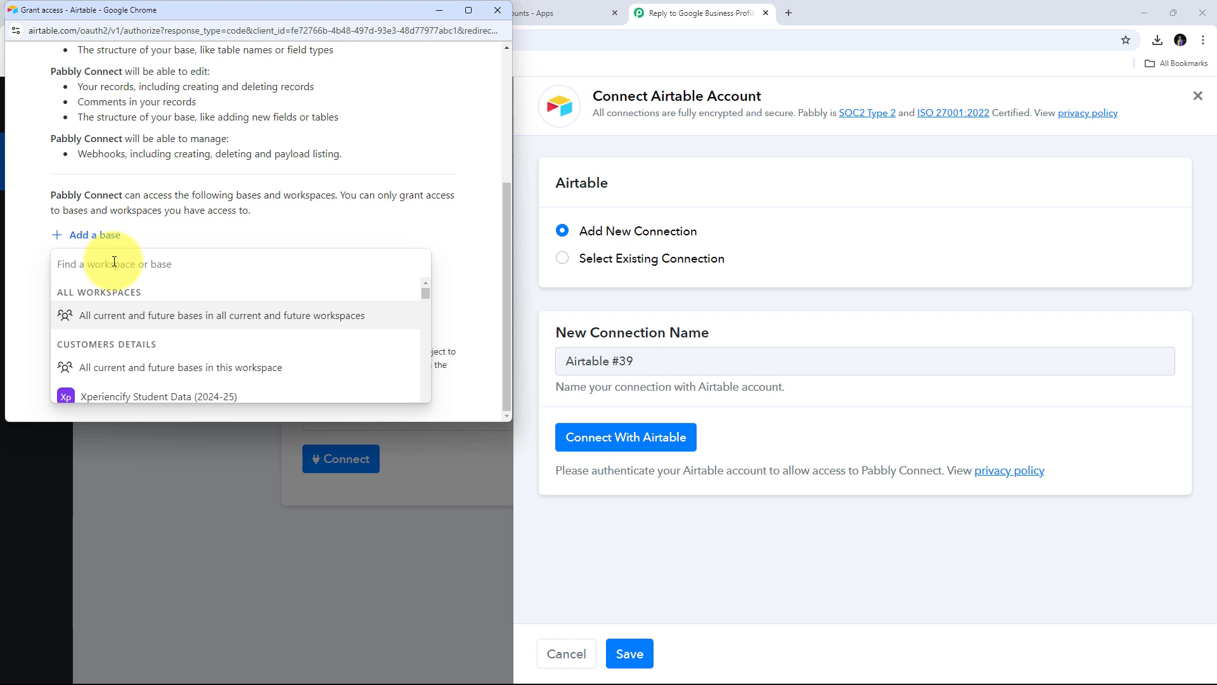
{"action": "type", "text": "Goog"}
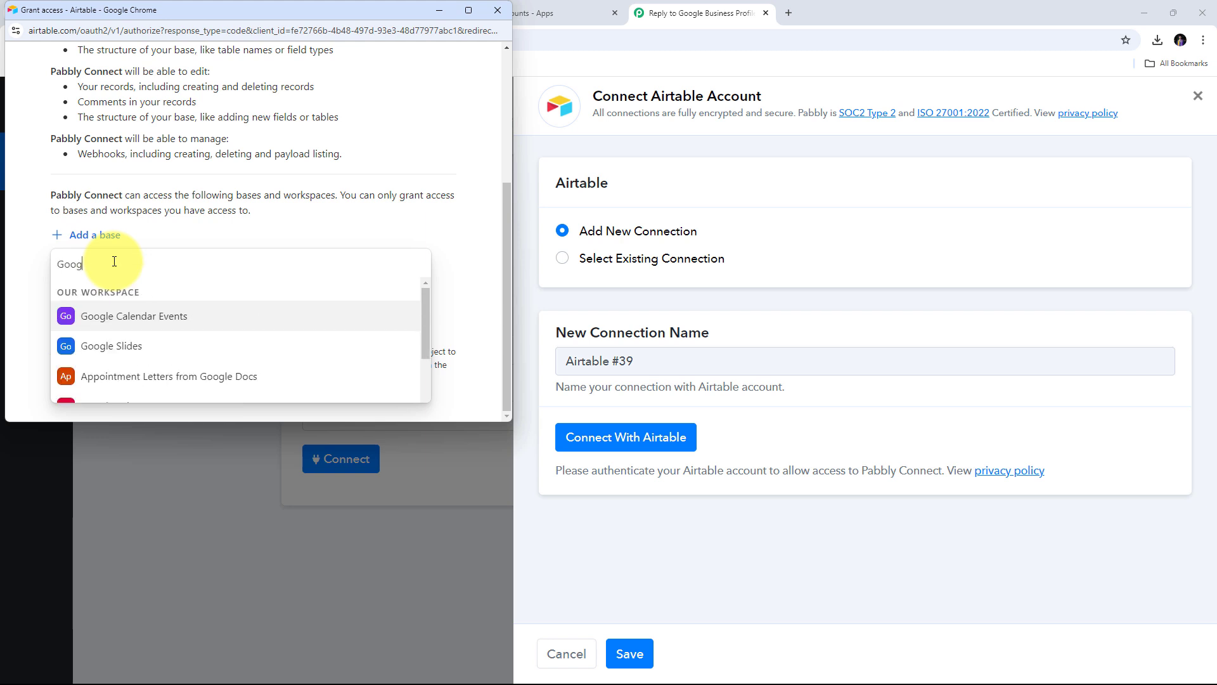
{"action": "type", "text": "le Business"}
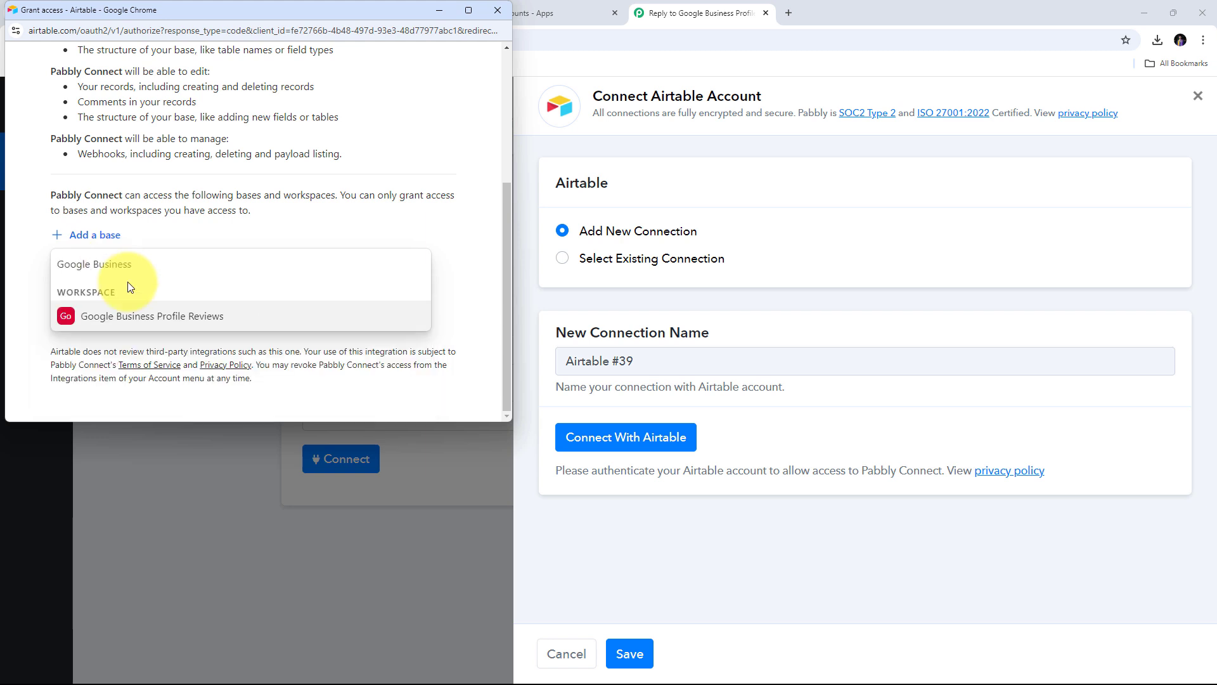
{"action": "left_click", "coordinate": [145, 317]}
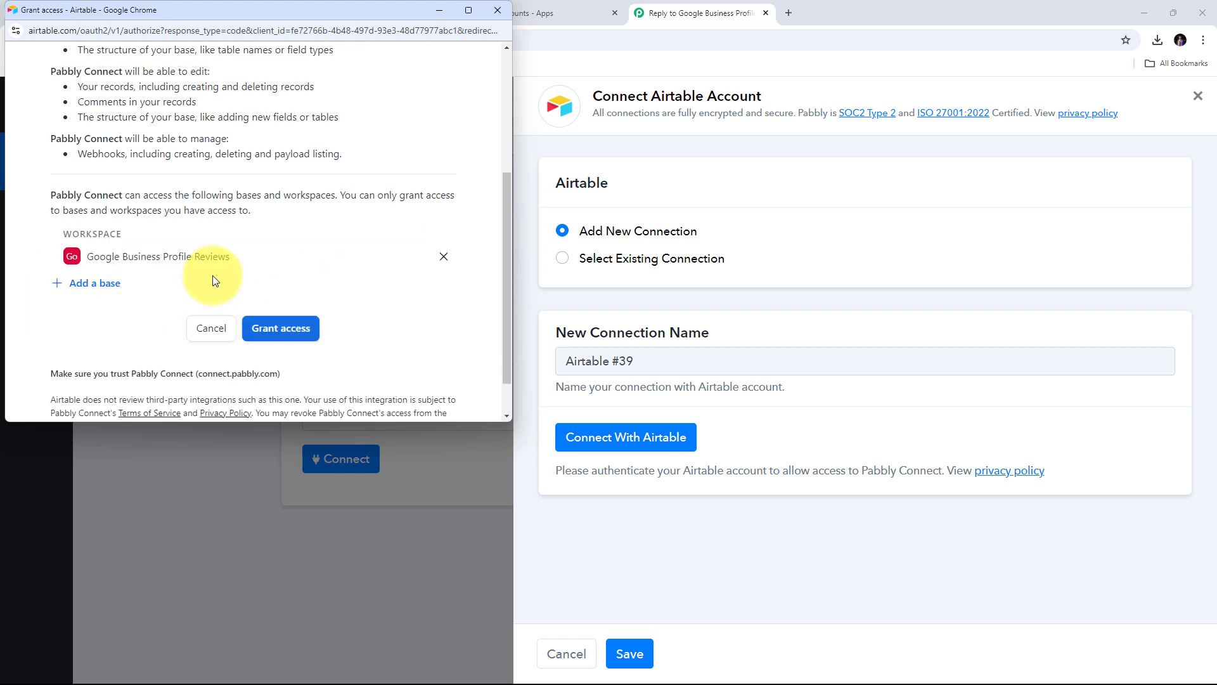
{"action": "left_click", "coordinate": [282, 329]}
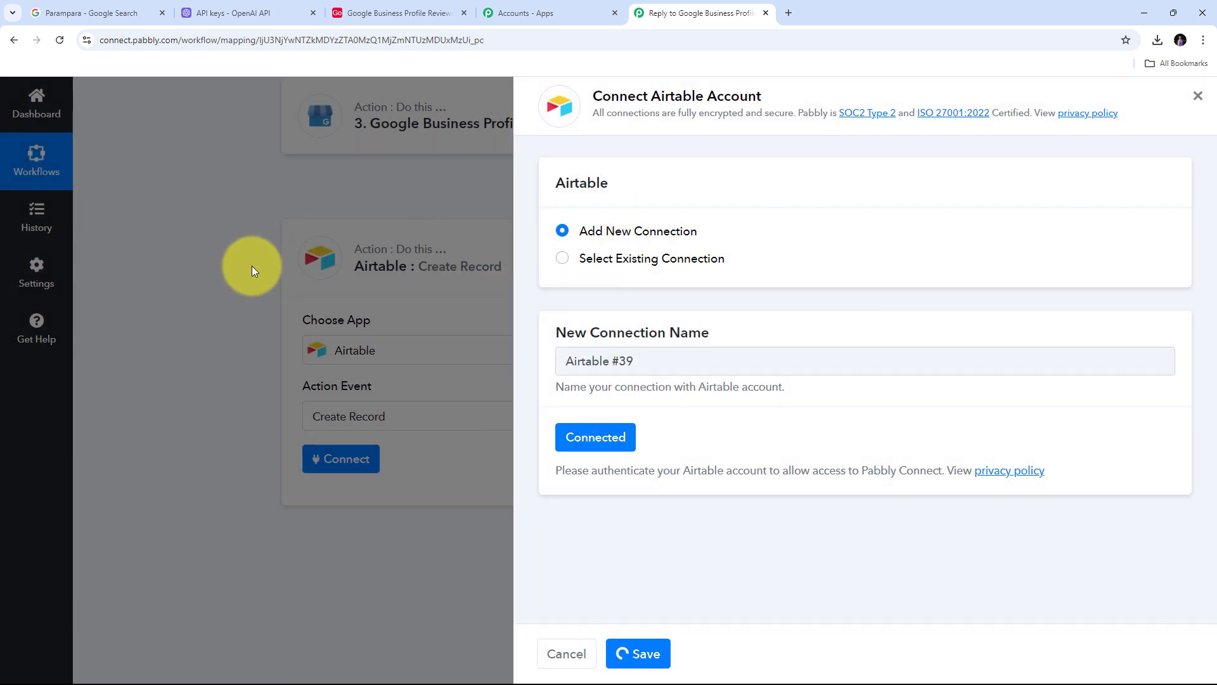
Check the columns of Table 1 in the Airtable Google Business Profile Reviews base and return to the Pabbly Connect workflow.
{"action": "scroll", "coordinate": [587, 247], "scroll_direction": "down", "scroll_amount": 5}
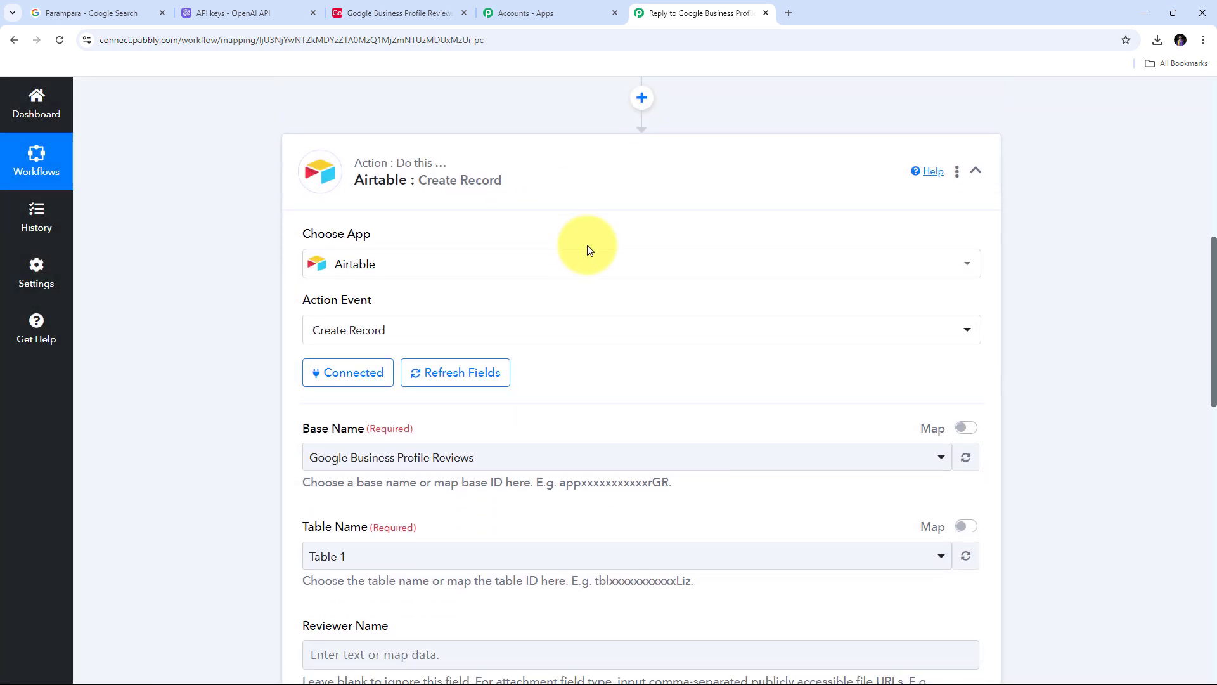
{"action": "scroll", "coordinate": [558, 251], "scroll_direction": "up", "scroll_amount": 1}
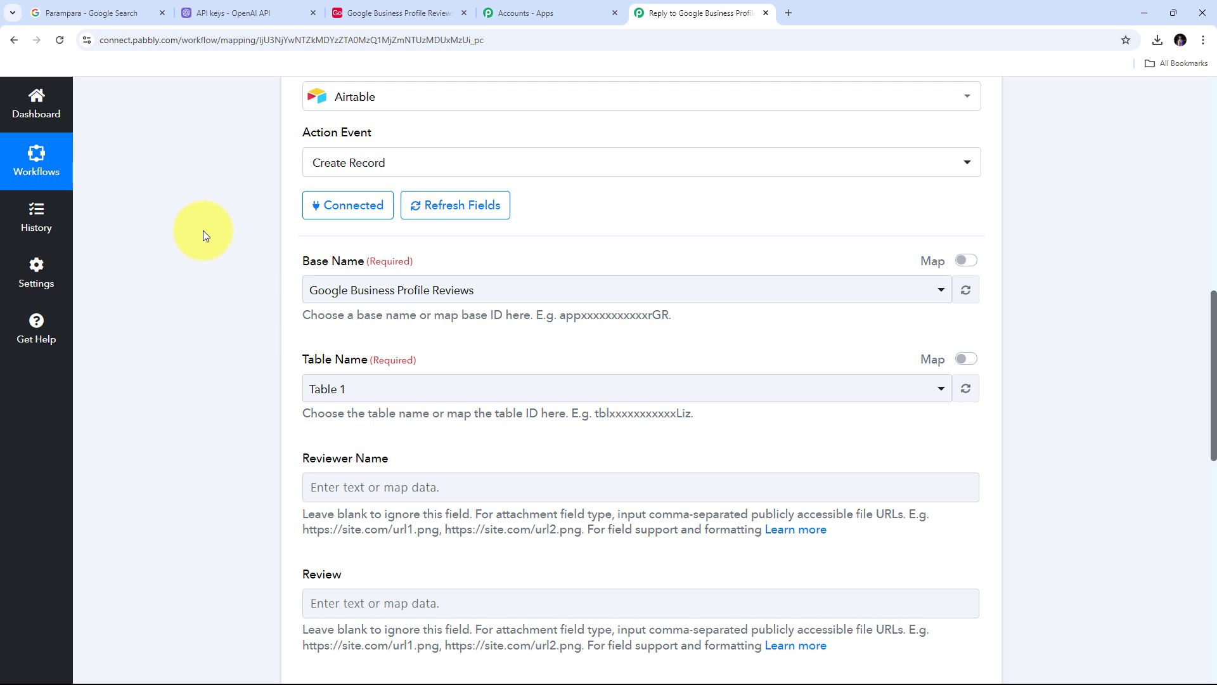
{"action": "left_click", "coordinate": [372, 10]}
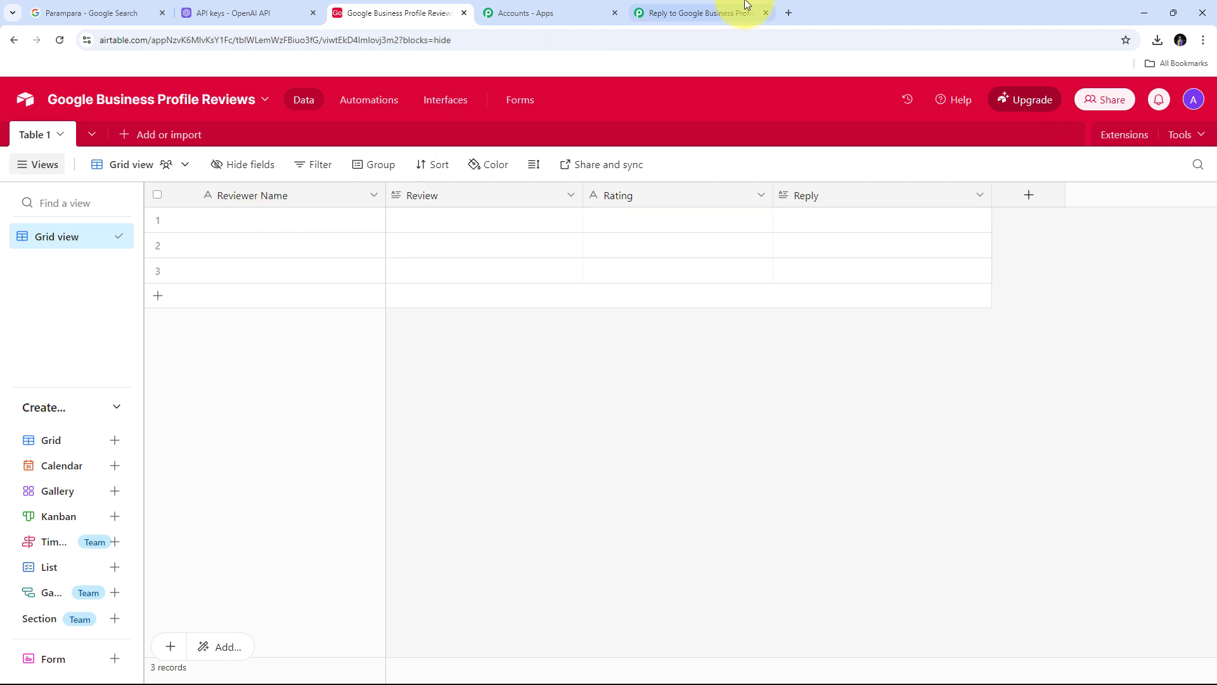
{"action": "left_click", "coordinate": [701, 8]}
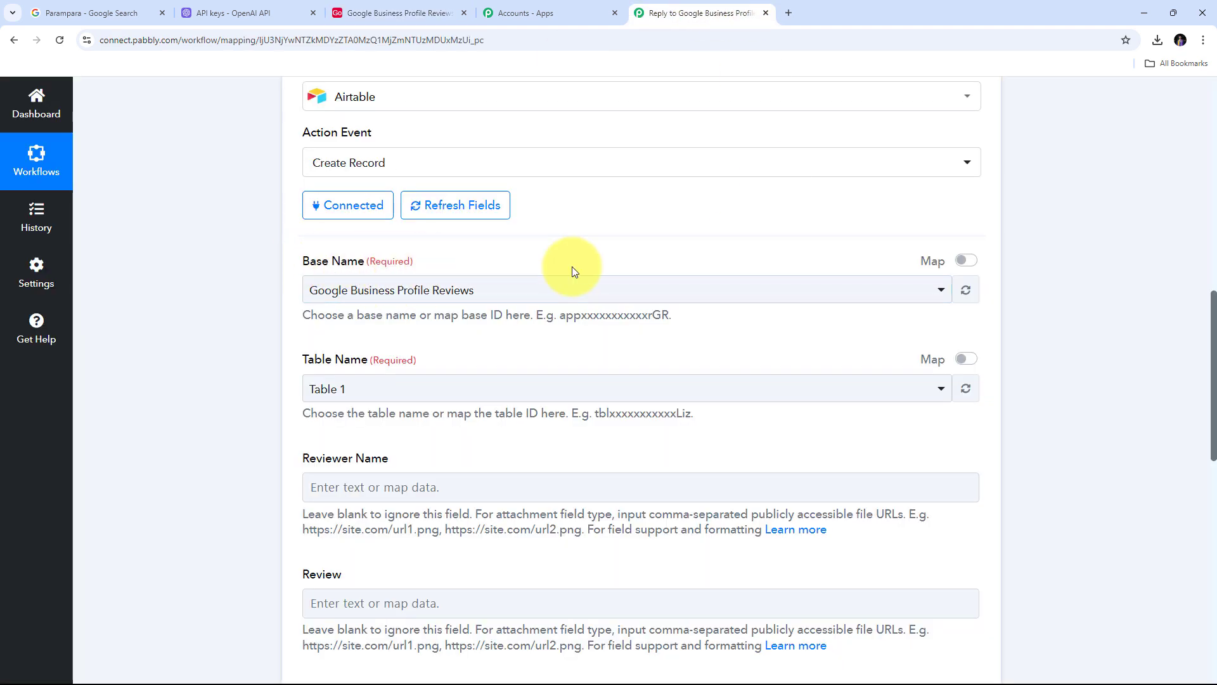
Select Google Business Profile Reviews as the base name and Table 1 as the table name for the Create Record step.
{"action": "scroll", "coordinate": [656, 236], "scroll_direction": "down", "scroll_amount": 1}
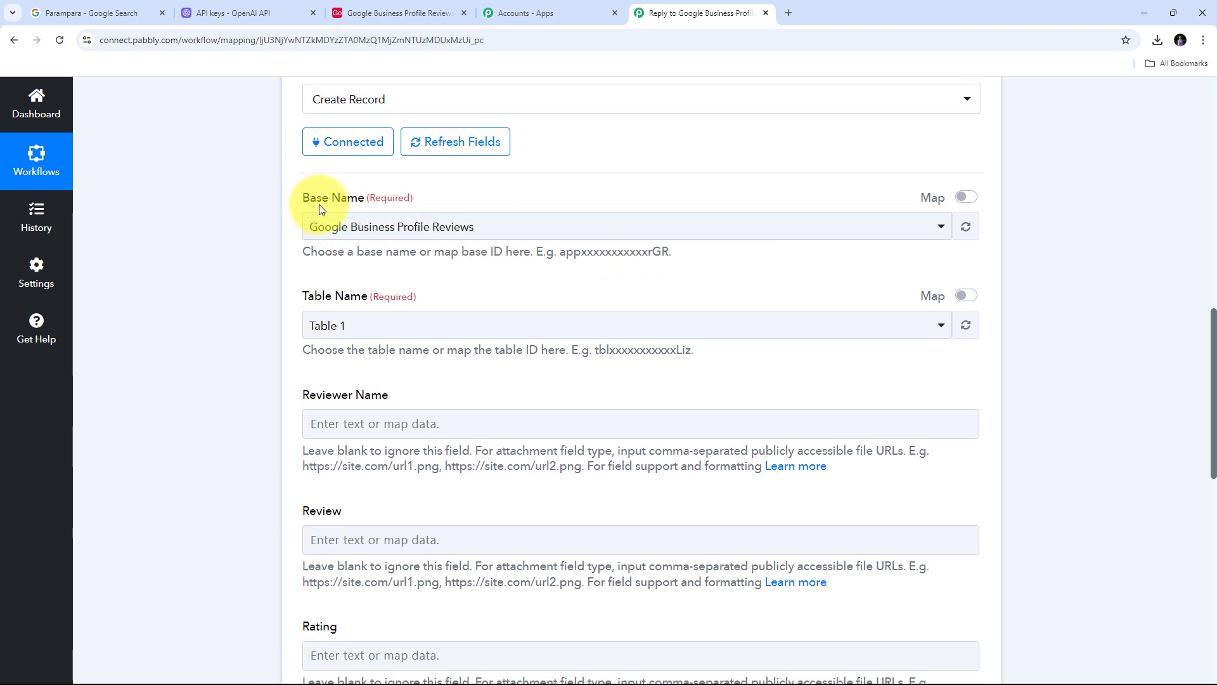
{"action": "left_click", "coordinate": [558, 226]}
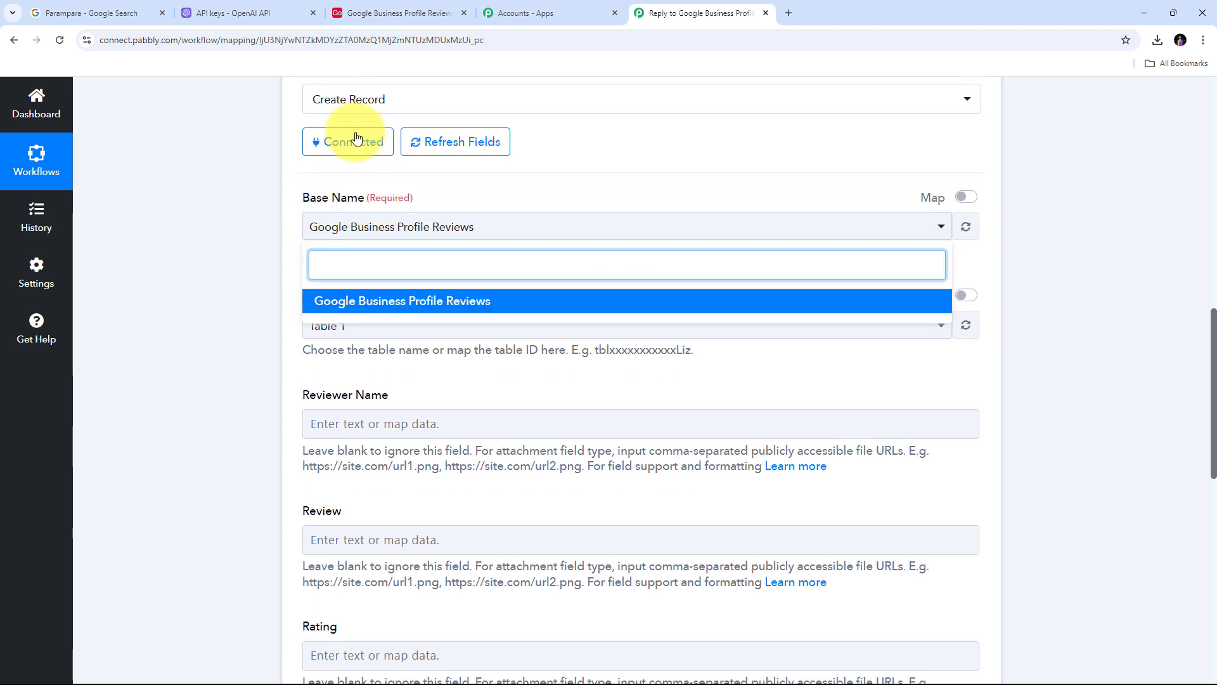
{"action": "left_click", "coordinate": [583, 222]}
{"action": "scroll", "coordinate": [603, 200], "scroll_direction": "down", "scroll_amount": 2}
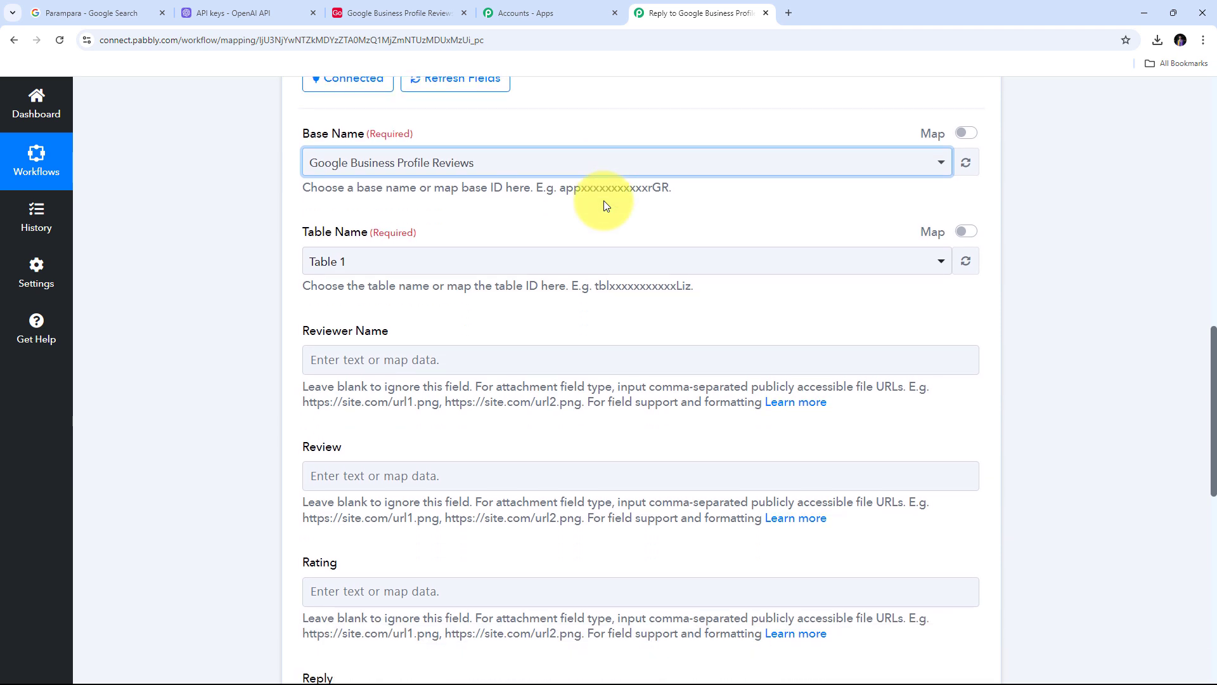
{"action": "left_click", "coordinate": [462, 201]}
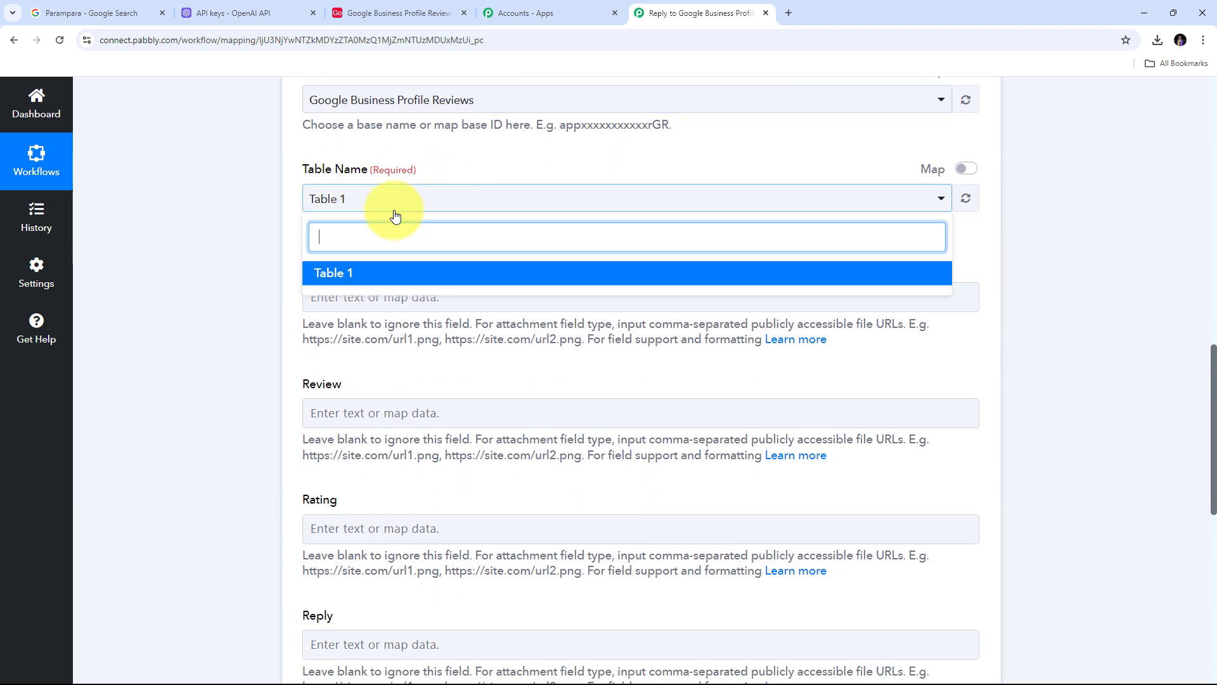
{"action": "left_click", "coordinate": [332, 274]}
Look over the Create Record fields for Reviewer Name, Review, Rating and Reply.
{"action": "scroll", "coordinate": [474, 264], "scroll_direction": "down", "scroll_amount": 4}
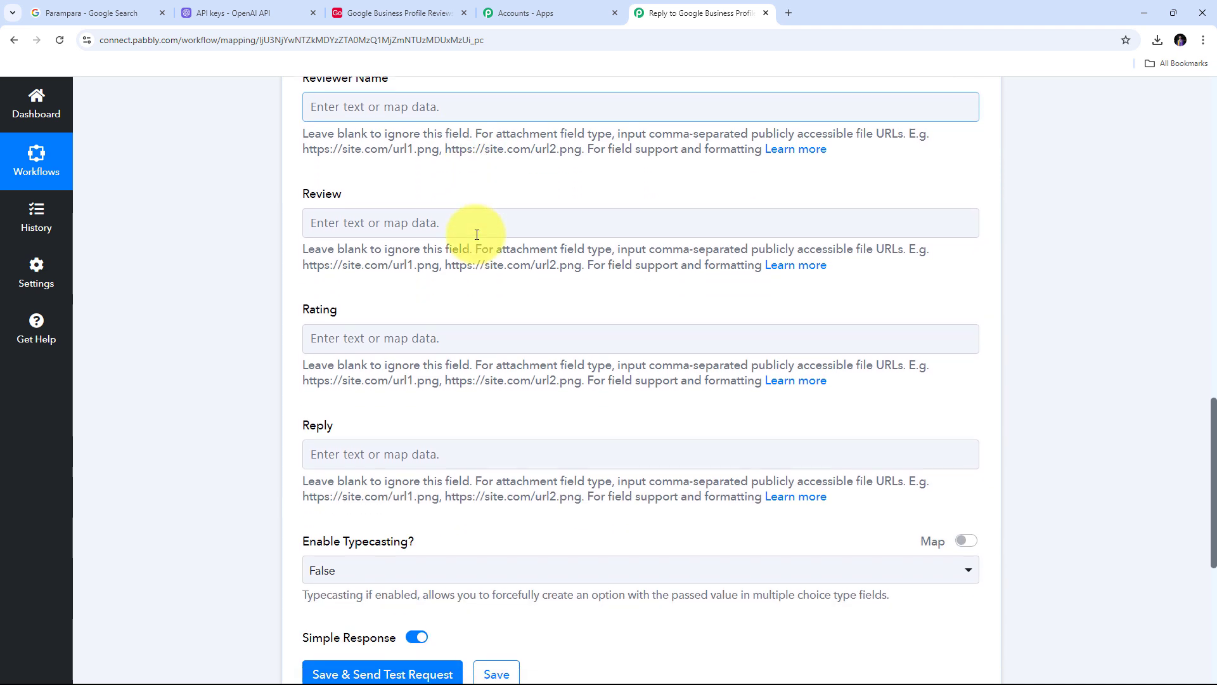
{"action": "scroll", "coordinate": [473, 263], "scroll_direction": "up", "scroll_amount": 2}
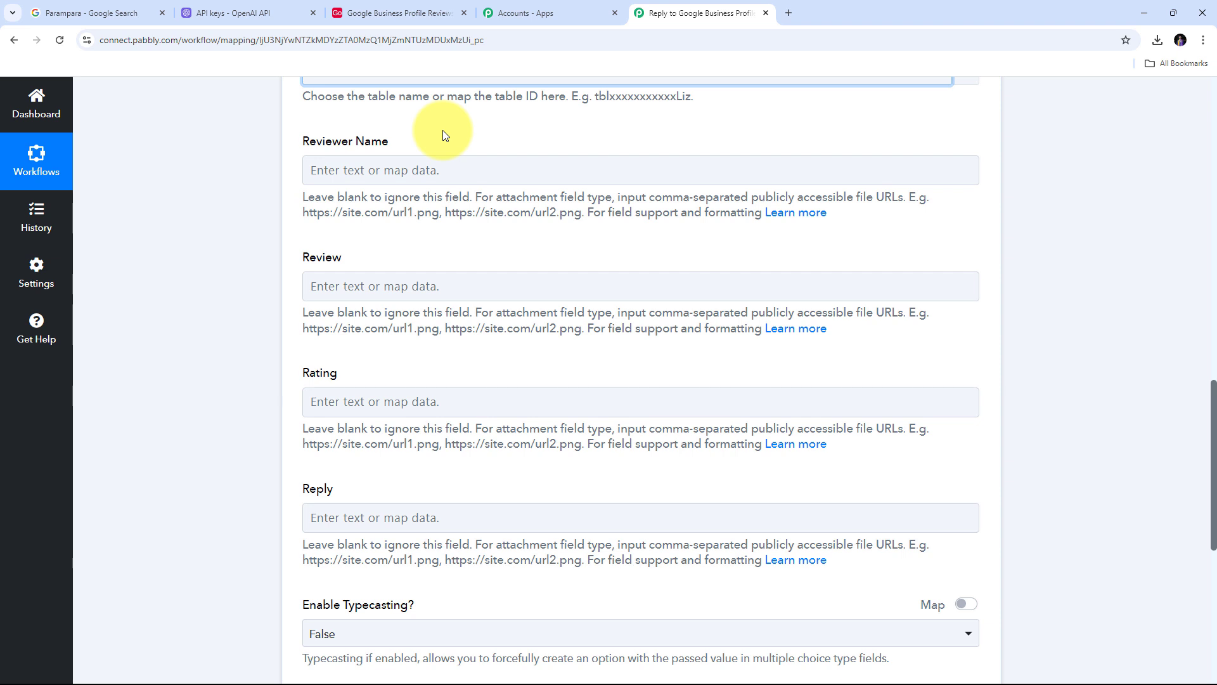
{"action": "left_click", "coordinate": [428, 170]}
{"action": "scroll", "coordinate": [427, 170], "scroll_direction": "up", "scroll_amount": 1}
{"action": "scroll", "coordinate": [428, 169], "scroll_direction": "up", "scroll_amount": 1}
{"action": "left_click", "coordinate": [602, 406]}
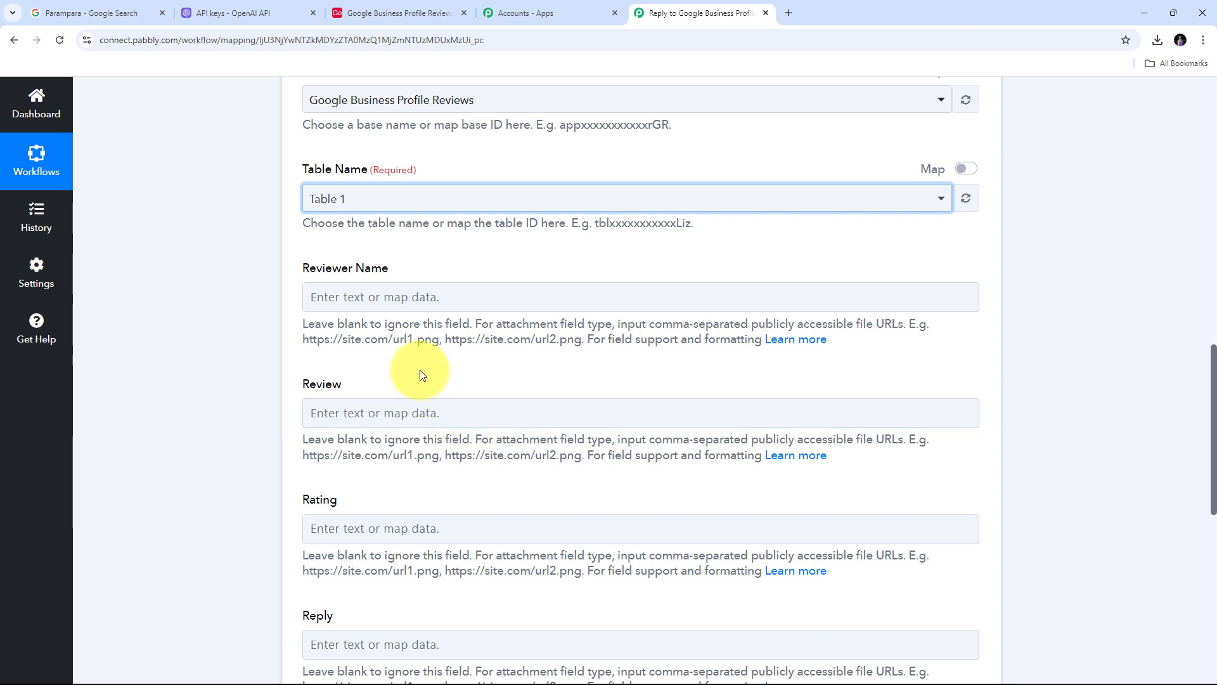
{"action": "scroll", "coordinate": [315, 329], "scroll_direction": "up", "scroll_amount": 2}
{"action": "scroll", "coordinate": [361, 371], "scroll_direction": "down", "scroll_amount": 1}
{"action": "scroll", "coordinate": [362, 371], "scroll_direction": "down", "scroll_amount": 1}
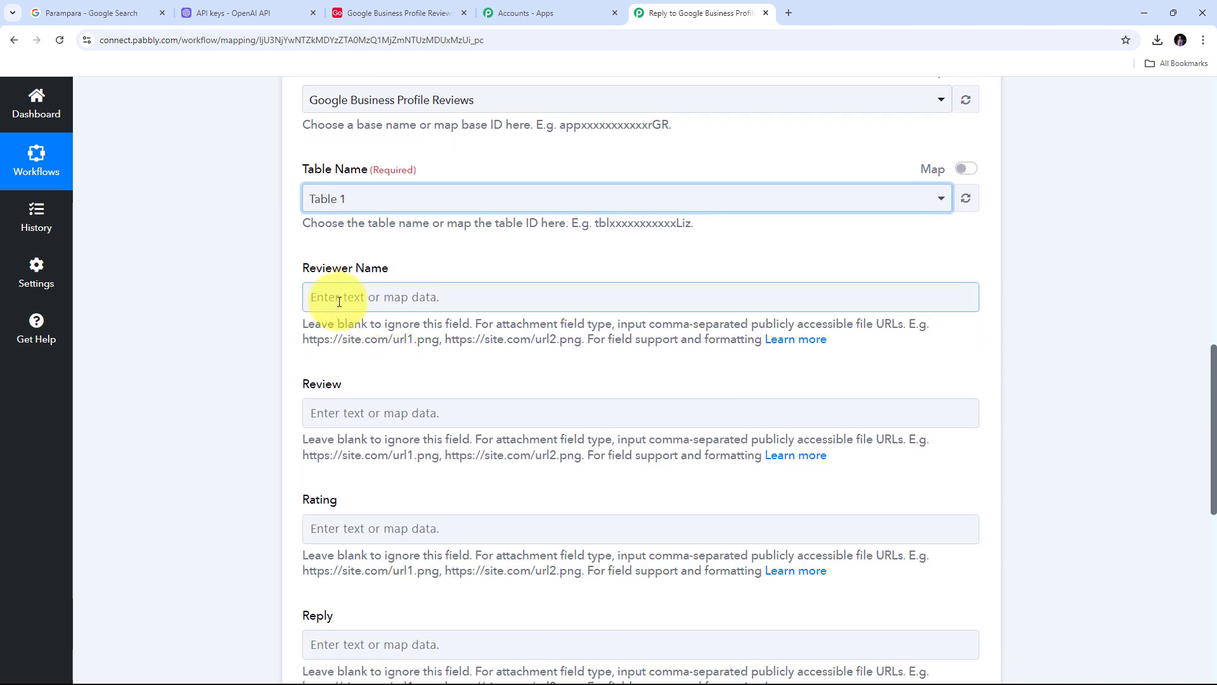
Map the Reviewer Name field to Reviewer DisplayName from the Google Business Profile New Review step.
{"action": "left_click", "coordinate": [357, 296]}
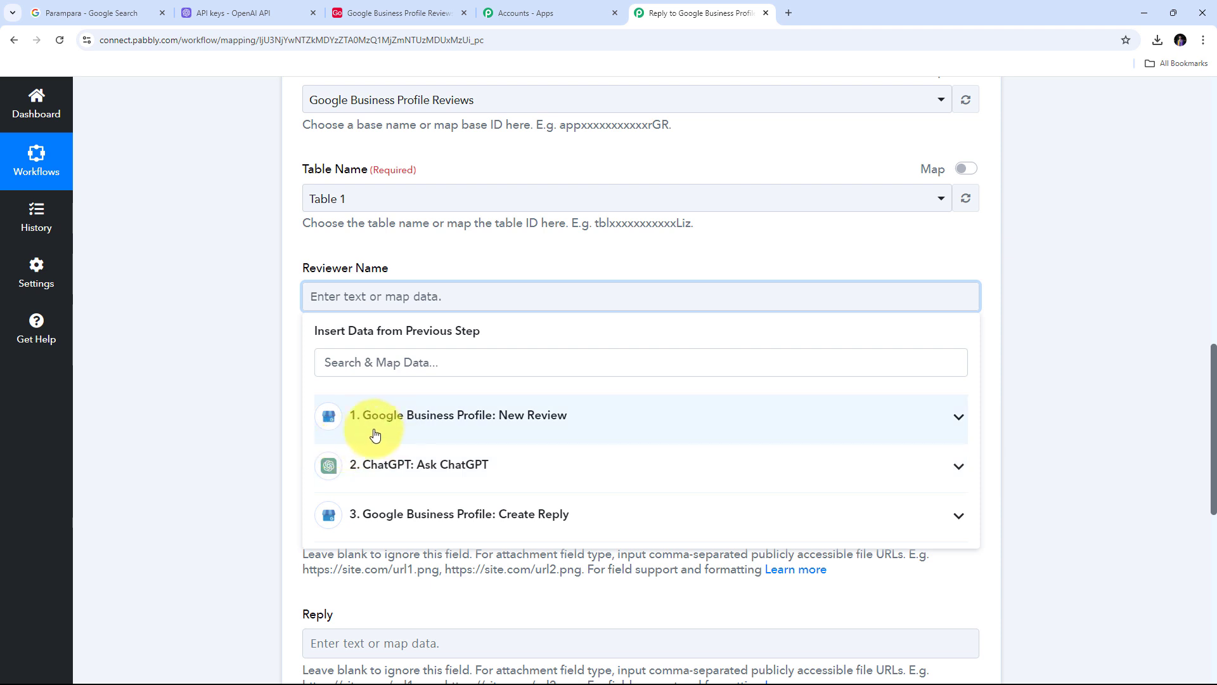
{"action": "left_click", "coordinate": [596, 409]}
{"action": "scroll", "coordinate": [552, 399], "scroll_direction": "down", "scroll_amount": 2}
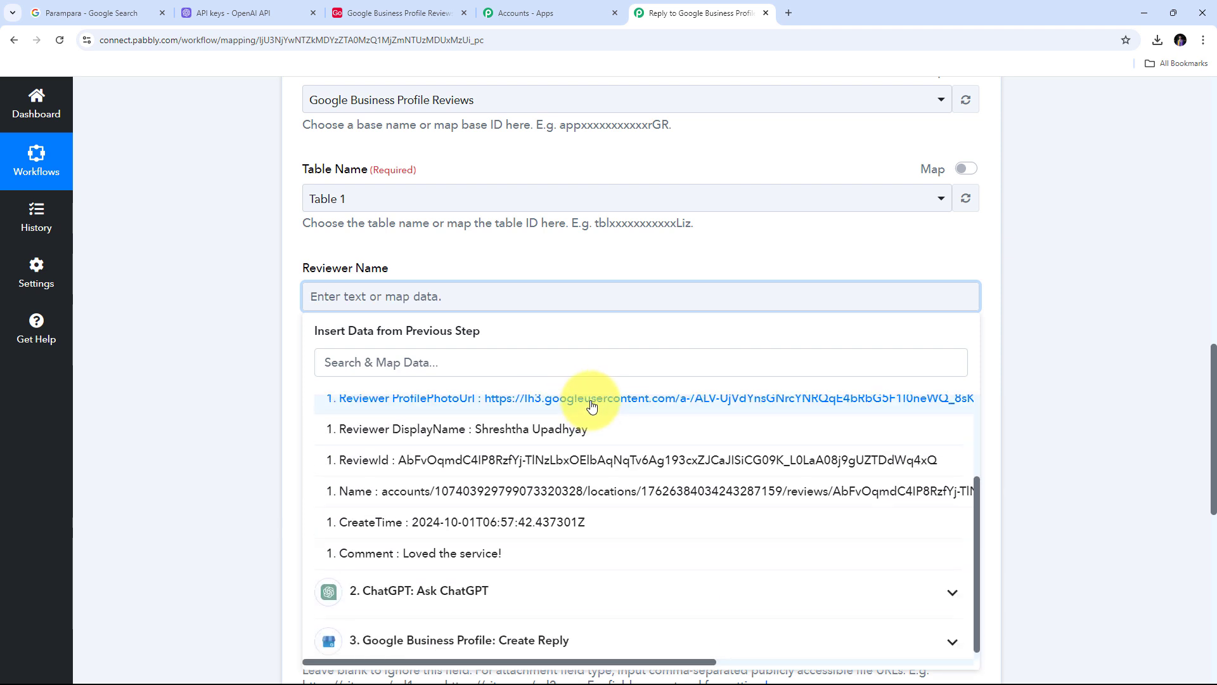
{"action": "scroll", "coordinate": [484, 494], "scroll_direction": "up", "scroll_amount": 2}
{"action": "scroll", "coordinate": [475, 497], "scroll_direction": "down", "scroll_amount": 1}
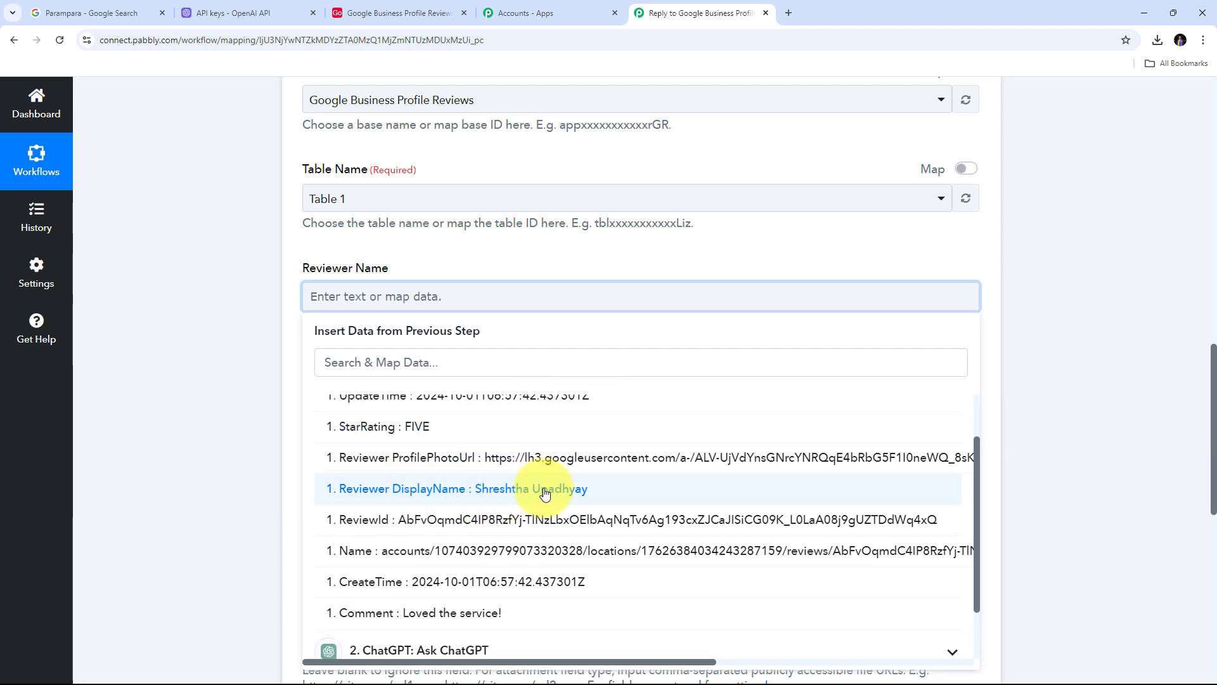
{"action": "left_click", "coordinate": [562, 489]}
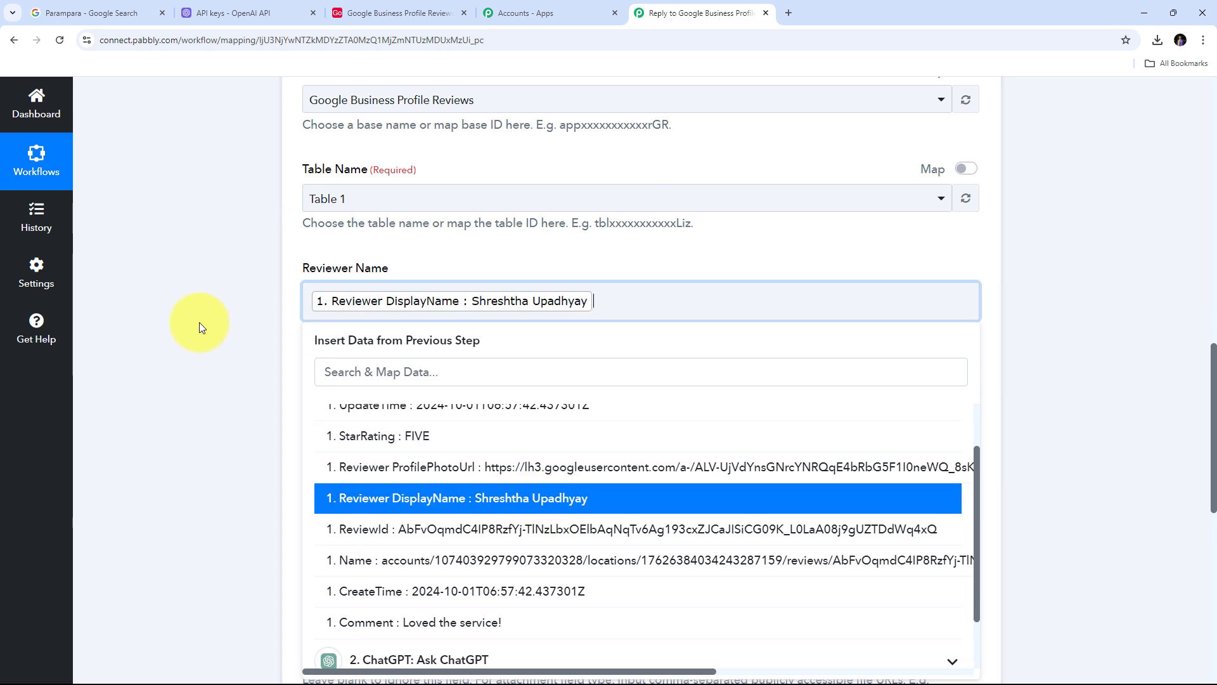
{"action": "left_click", "coordinate": [196, 326]}
Map the Review field to Comment from the Google Business Profile New Review step.
{"action": "scroll", "coordinate": [307, 299], "scroll_direction": "down", "scroll_amount": 2}
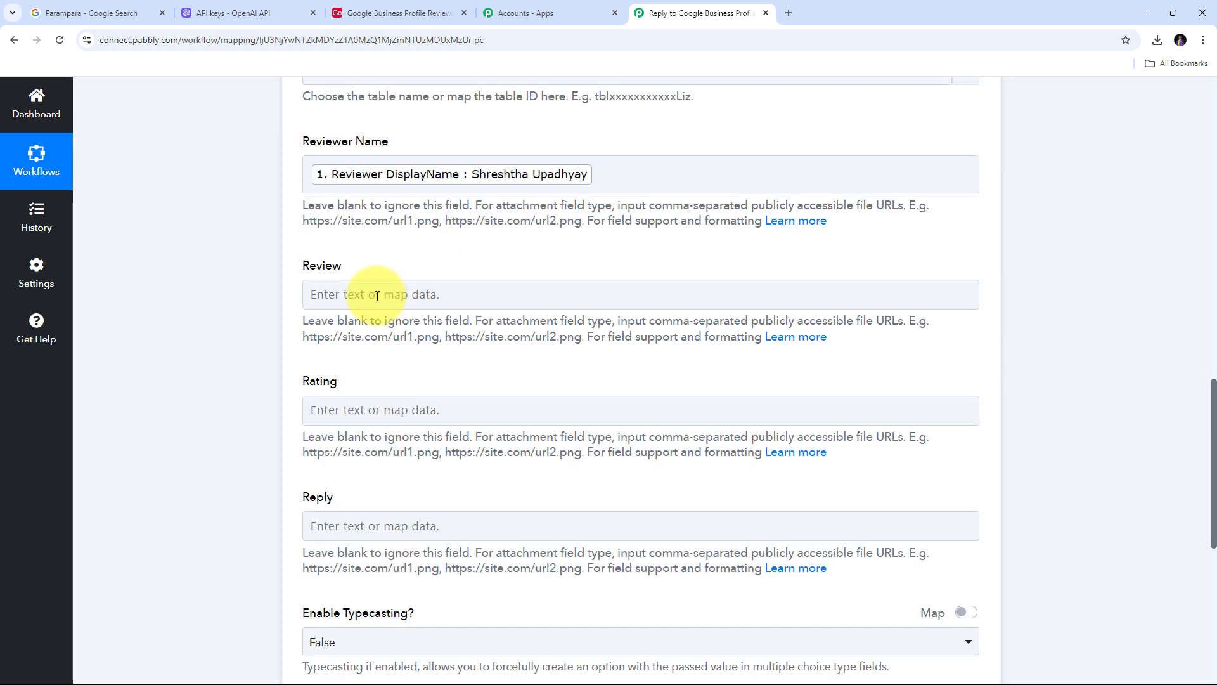
{"action": "left_click", "coordinate": [341, 294]}
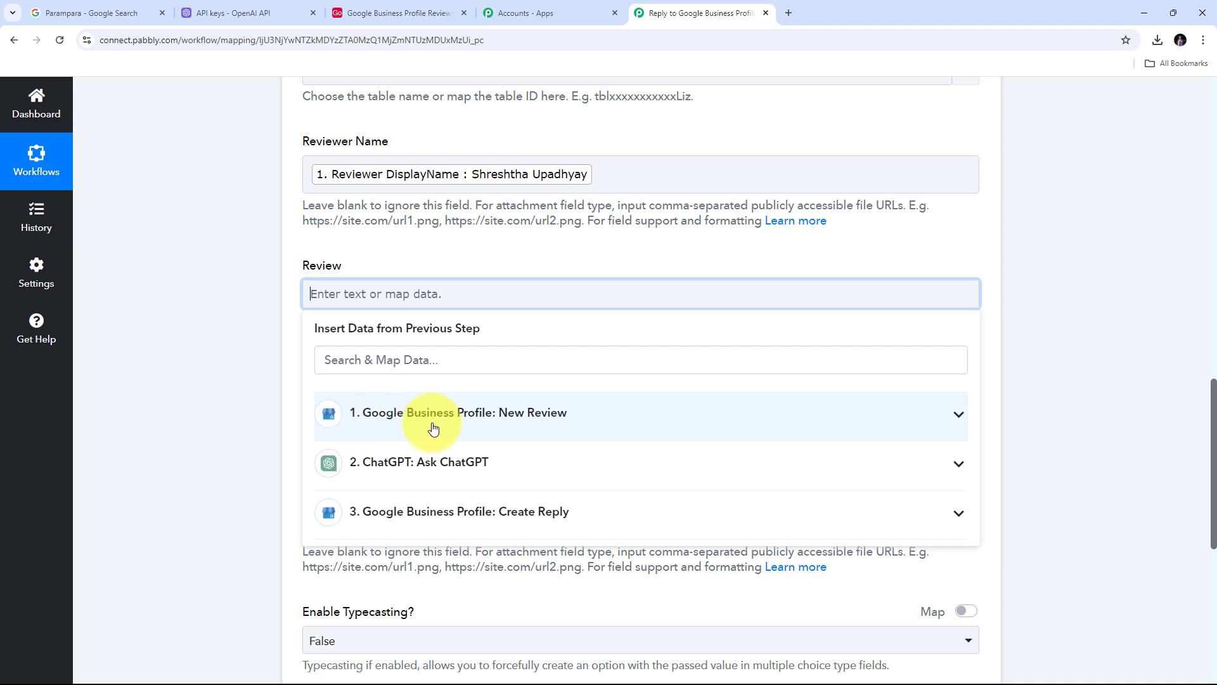
{"action": "left_click", "coordinate": [467, 426]}
{"action": "scroll", "coordinate": [558, 499], "scroll_direction": "down", "scroll_amount": 2}
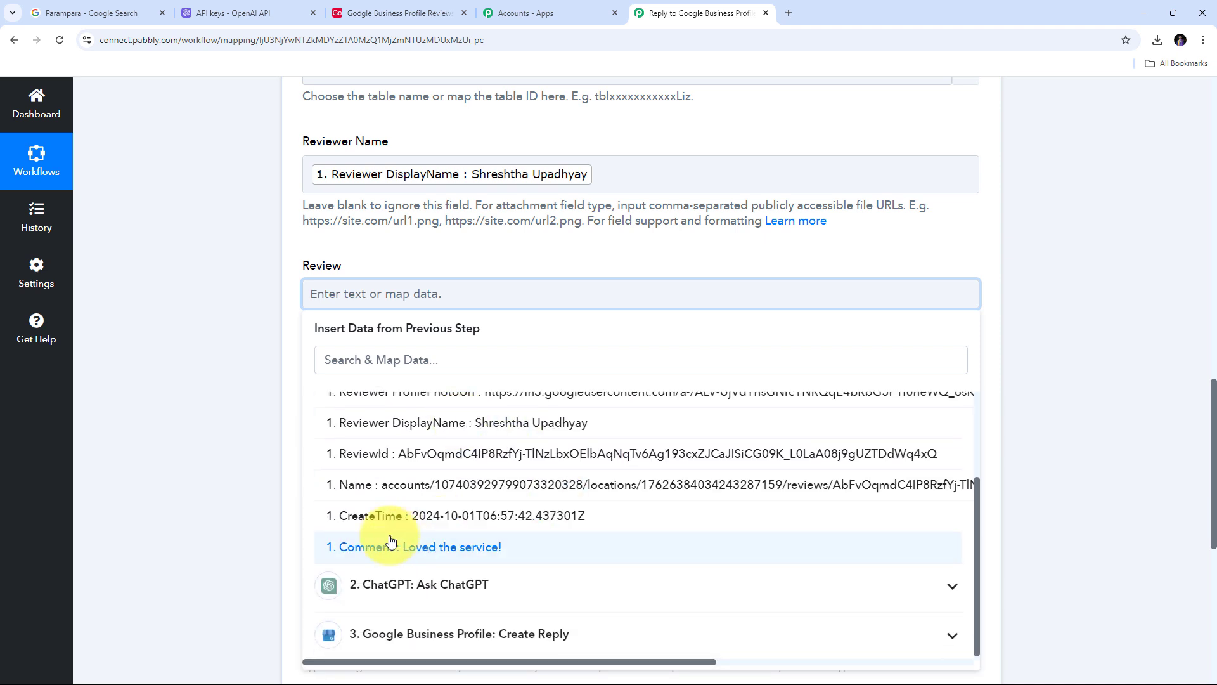
{"action": "left_click", "coordinate": [467, 553]}
Map the Rating field to StarRating from the Google Business Profile New Review step.
{"action": "scroll", "coordinate": [266, 298], "scroll_direction": "down", "scroll_amount": 2}
{"action": "left_click", "coordinate": [335, 292]}
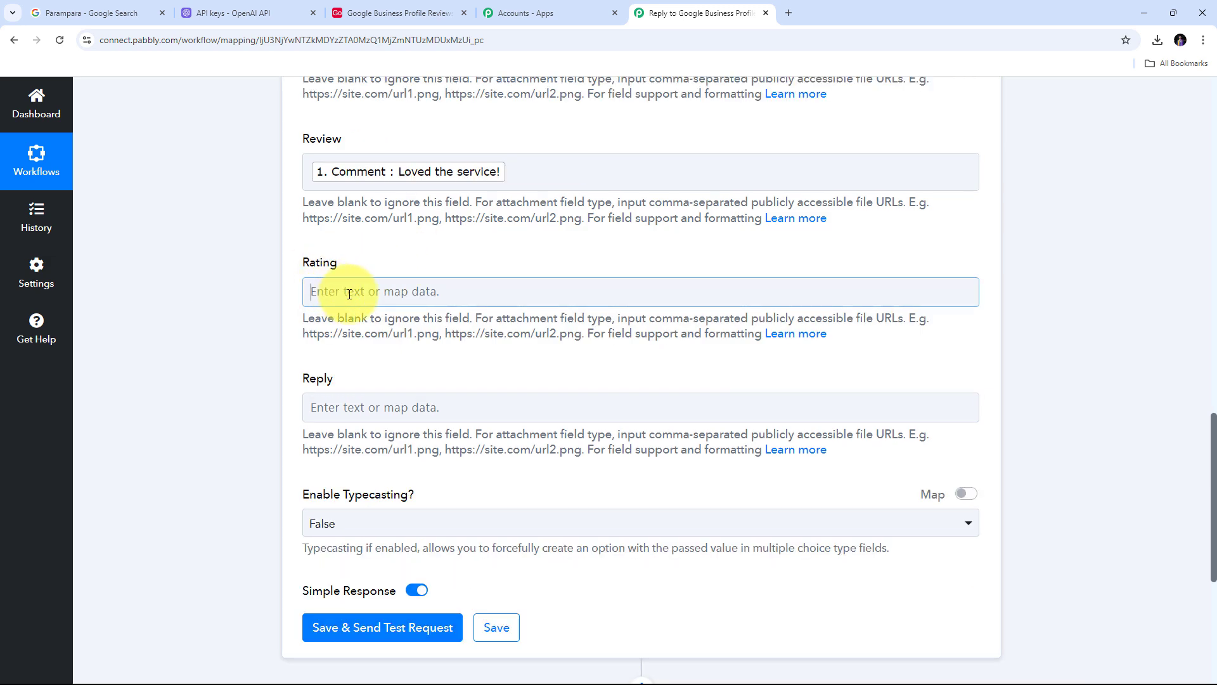
{"action": "left_click", "coordinate": [480, 409]}
{"action": "left_click", "coordinate": [478, 483]}
Map the Reply field to Choices 0 Message Content from the Ask ChatGPT step.
{"action": "scroll", "coordinate": [397, 264], "scroll_direction": "down", "scroll_amount": 2}
{"action": "left_click", "coordinate": [330, 289]}
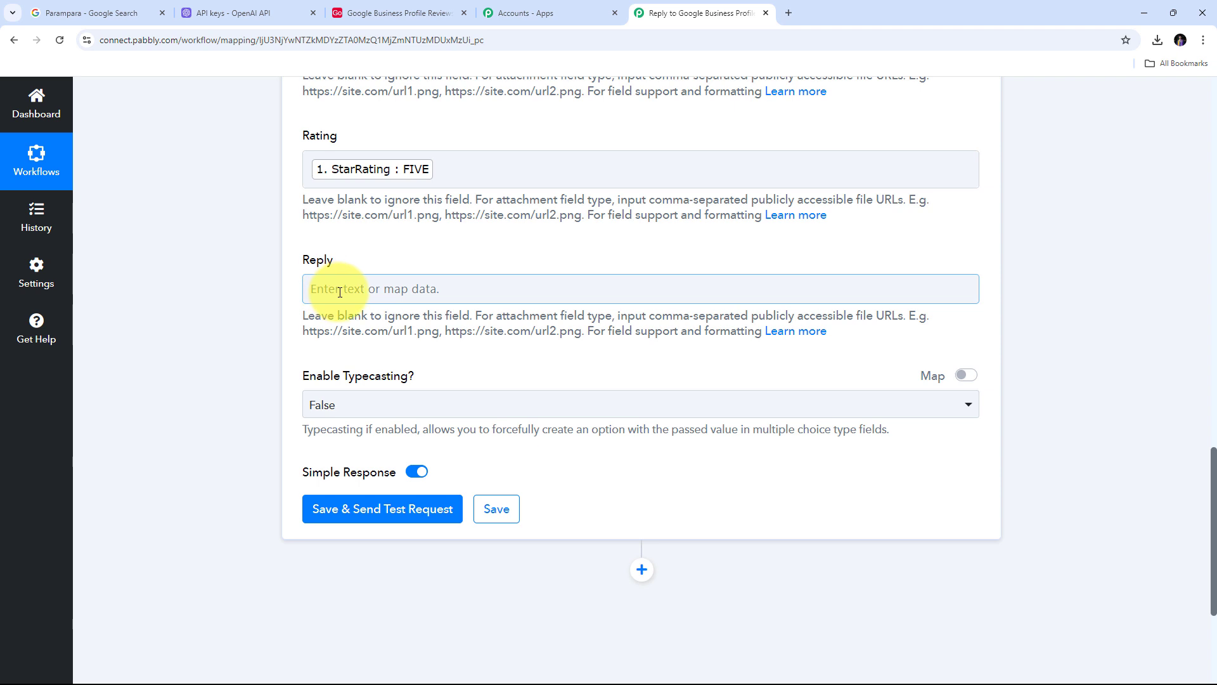
{"action": "left_click", "coordinate": [363, 291]}
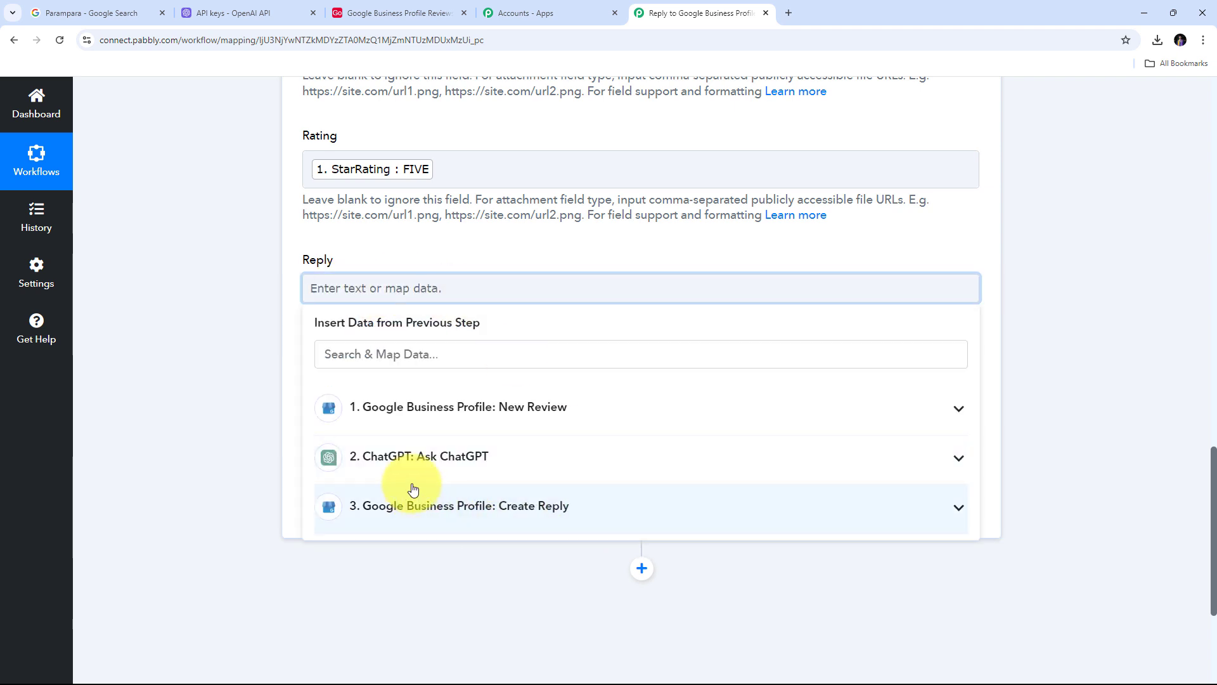
{"action": "left_click", "coordinate": [453, 465]}
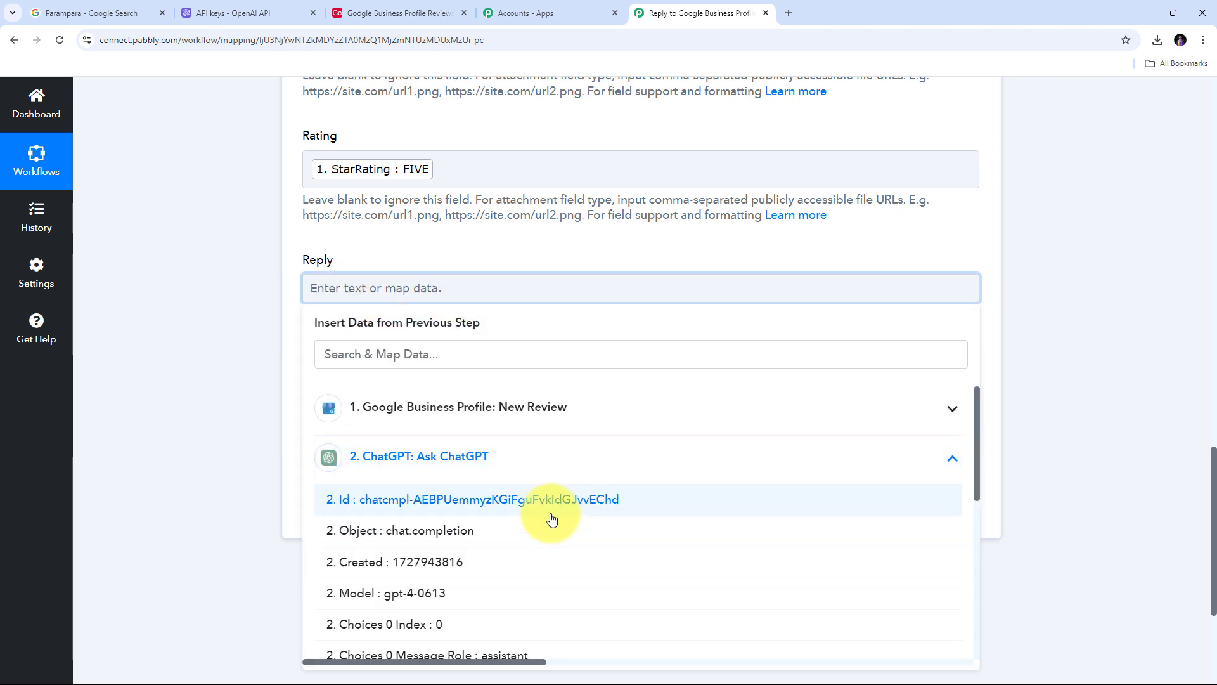
{"action": "scroll", "coordinate": [545, 481], "scroll_direction": "down", "scroll_amount": 2}
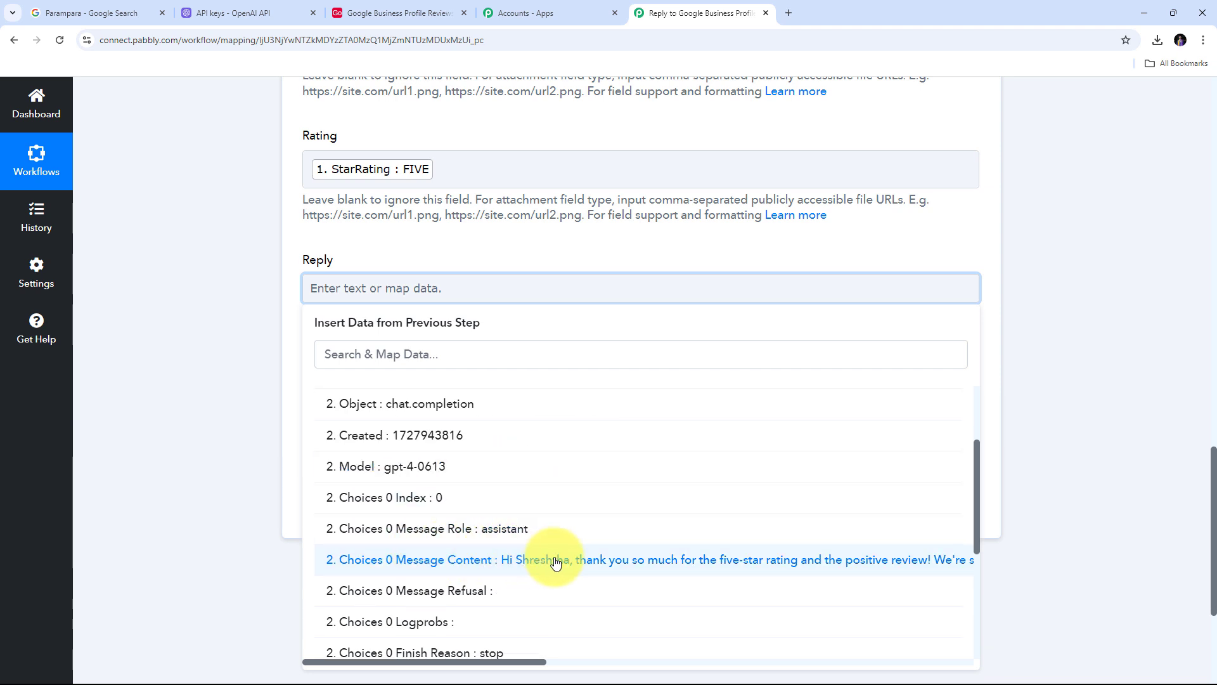
{"action": "left_click", "coordinate": [572, 563]}
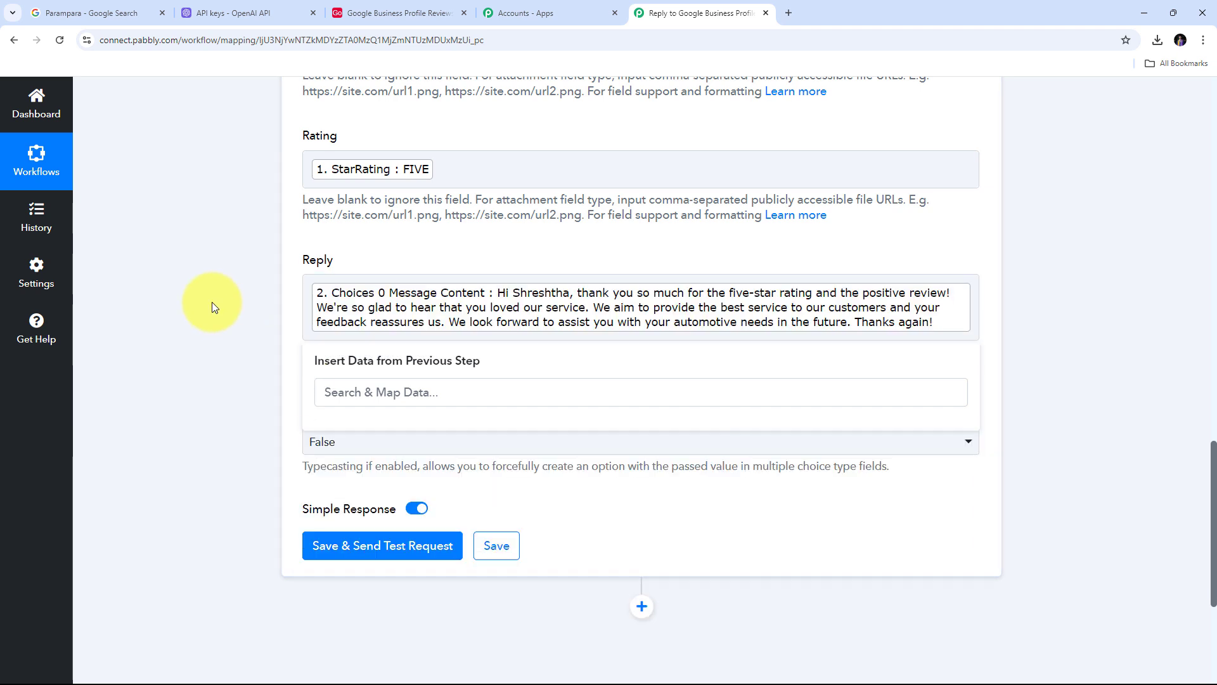
Check the mapped record fields, save the Airtable Create Record step and send a test request.
{"action": "scroll", "coordinate": [406, 355], "scroll_direction": "up", "scroll_amount": 5}
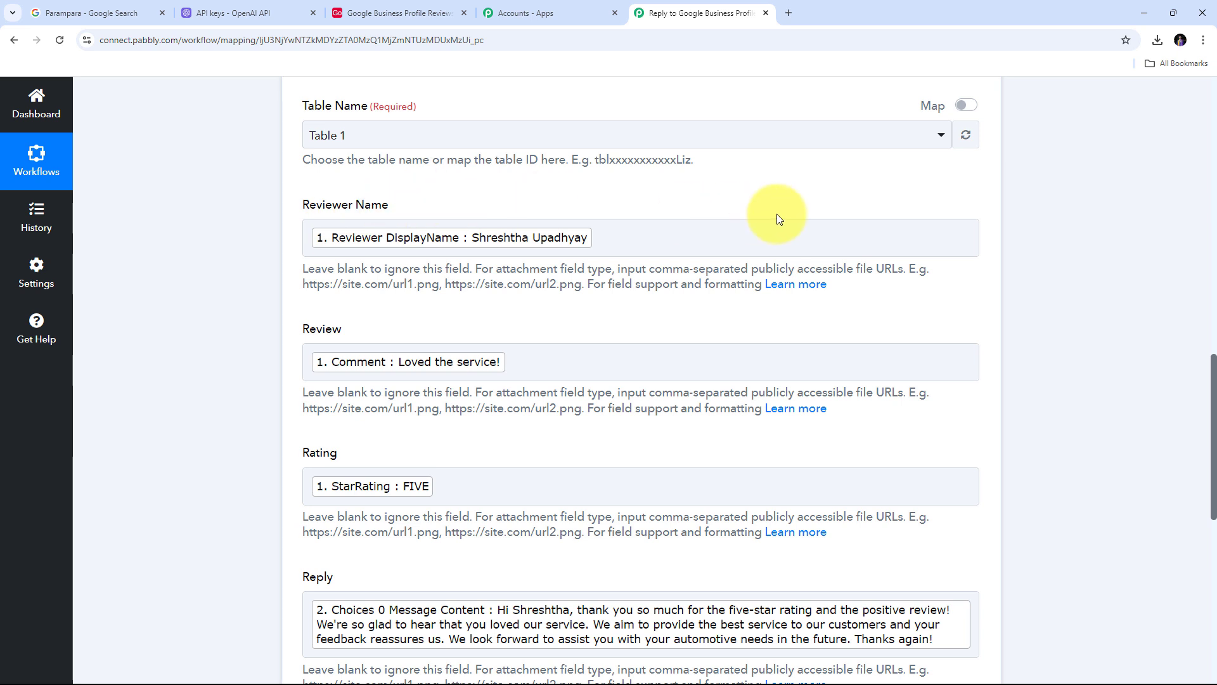
{"action": "scroll", "coordinate": [530, 261], "scroll_direction": "down", "scroll_amount": 3}
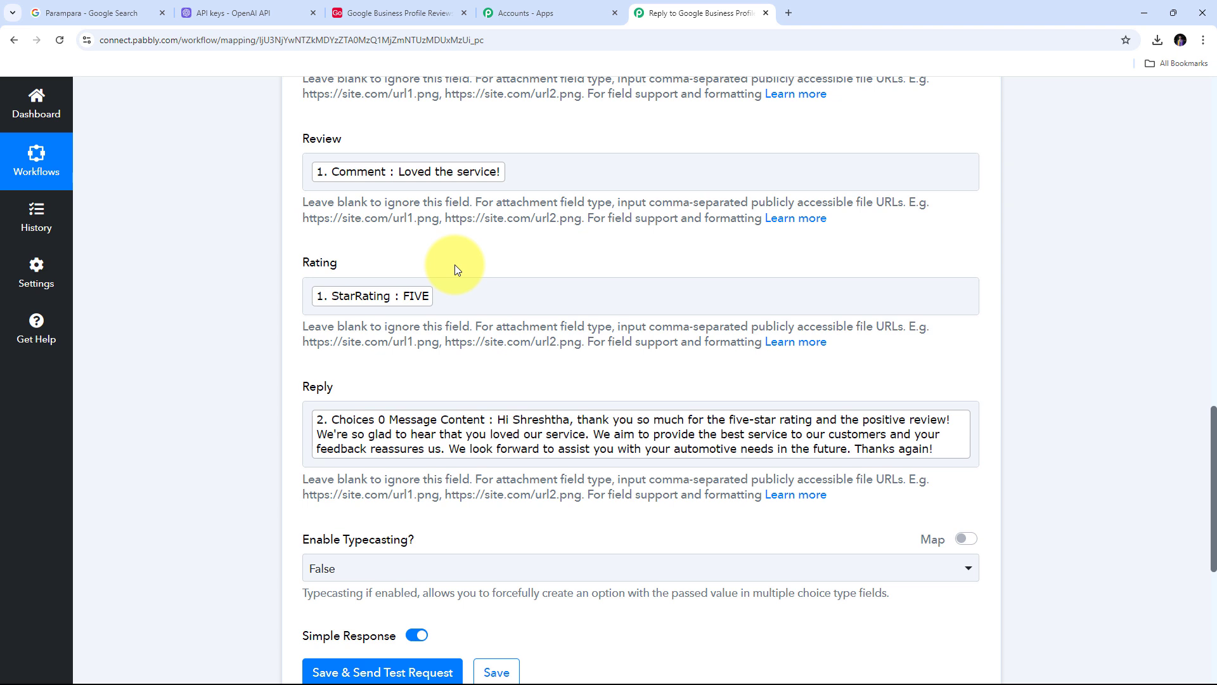
{"action": "scroll", "coordinate": [459, 271], "scroll_direction": "up", "scroll_amount": 1}
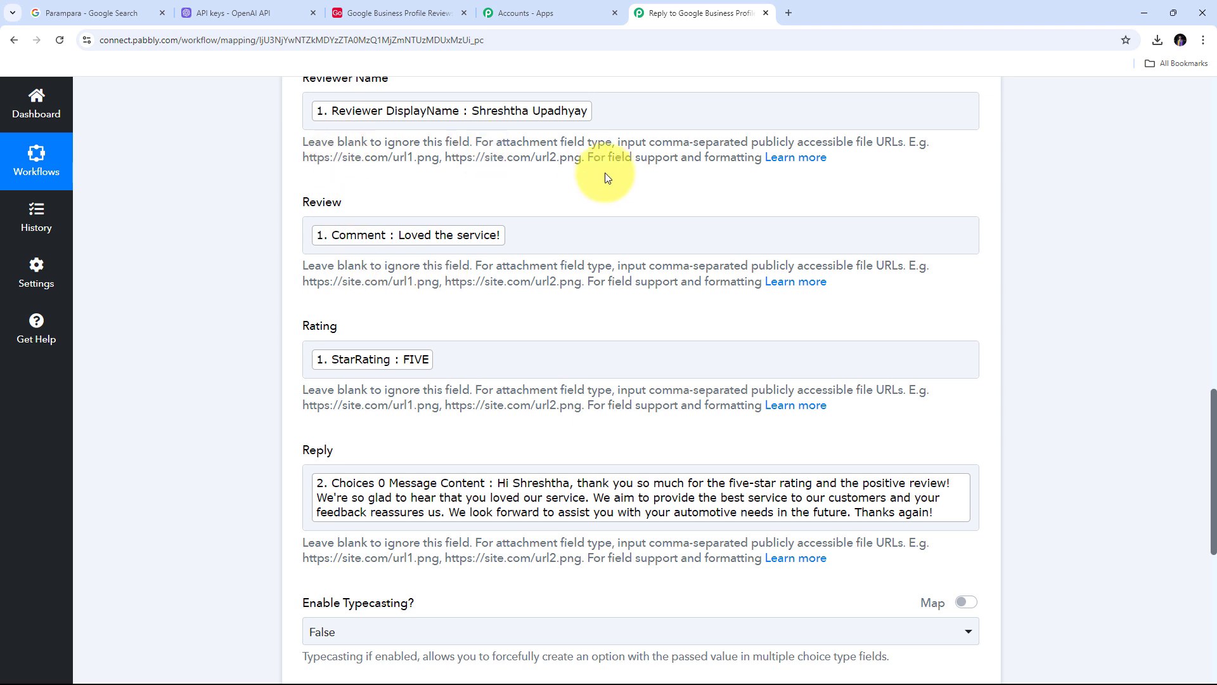
{"action": "scroll", "coordinate": [618, 184], "scroll_direction": "down", "scroll_amount": 1}
{"action": "scroll", "coordinate": [621, 239], "scroll_direction": "up", "scroll_amount": 3}
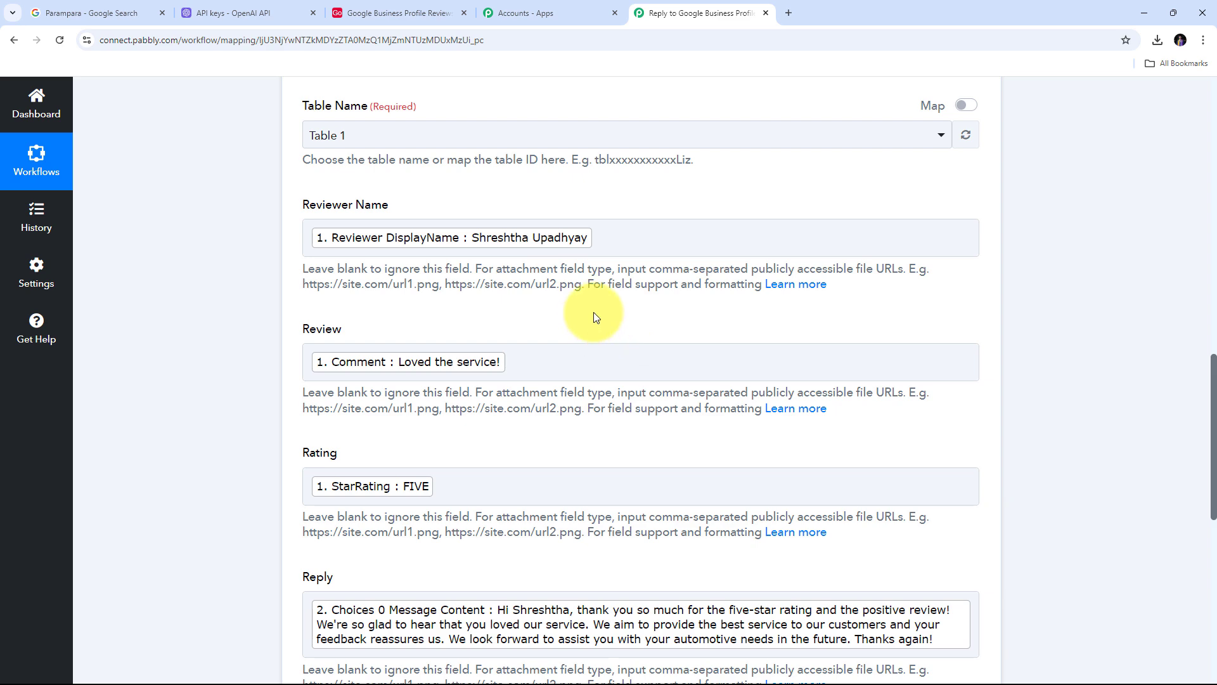
{"action": "scroll", "coordinate": [634, 364], "scroll_direction": "down", "scroll_amount": 1}
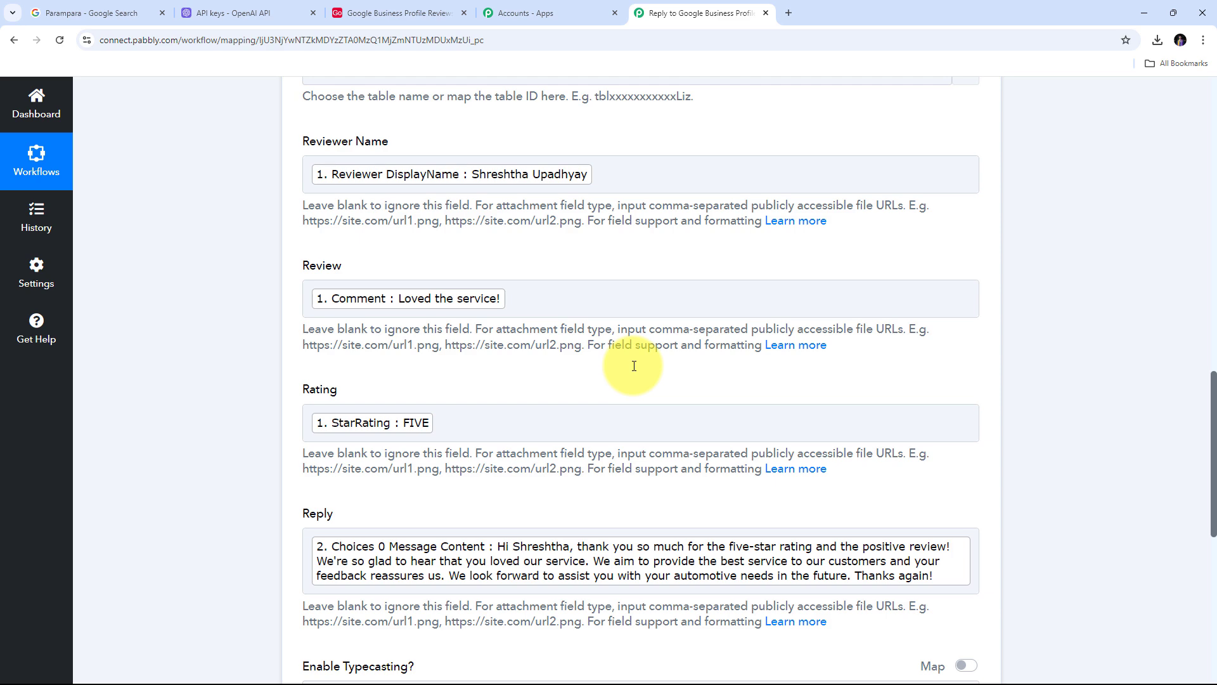
{"action": "scroll", "coordinate": [634, 366], "scroll_direction": "down", "scroll_amount": 1}
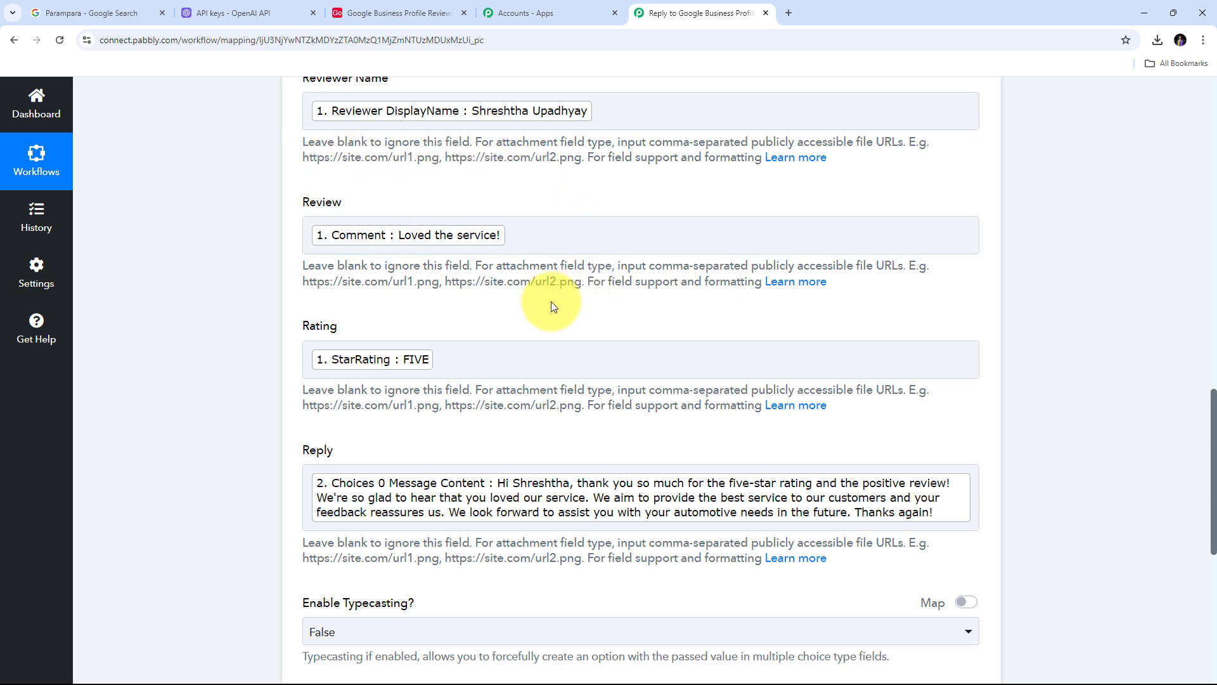
{"action": "scroll", "coordinate": [550, 302], "scroll_direction": "down", "scroll_amount": 7}
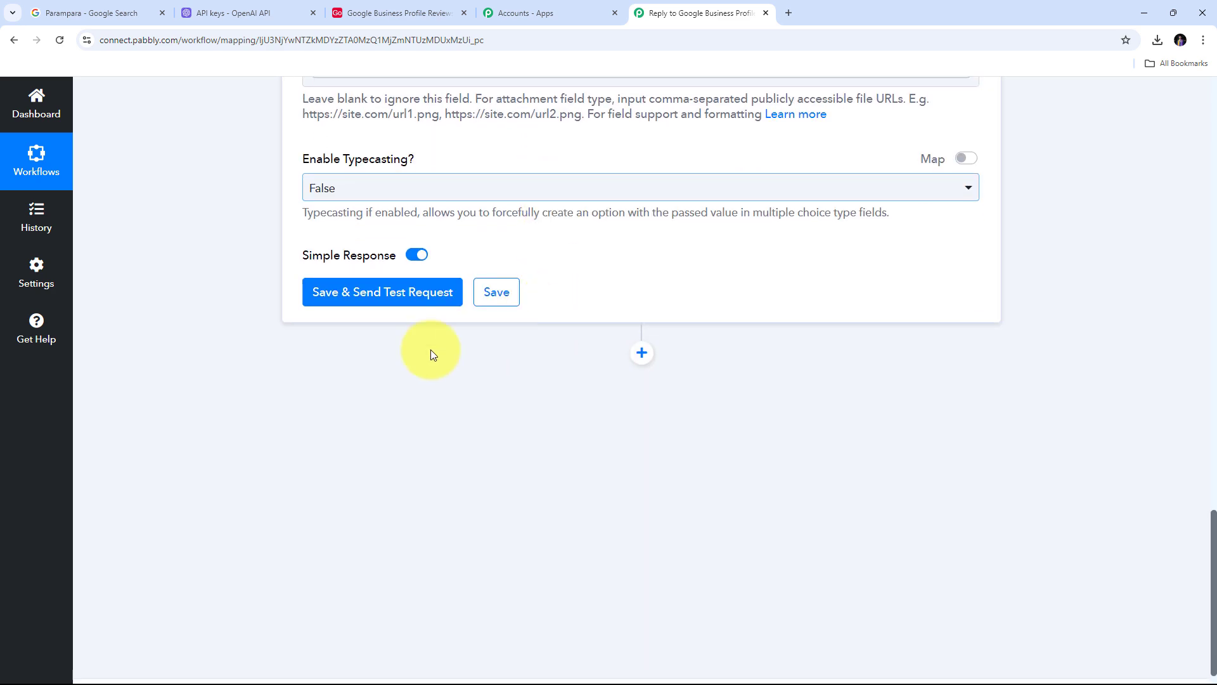
{"action": "left_click", "coordinate": [371, 295]}
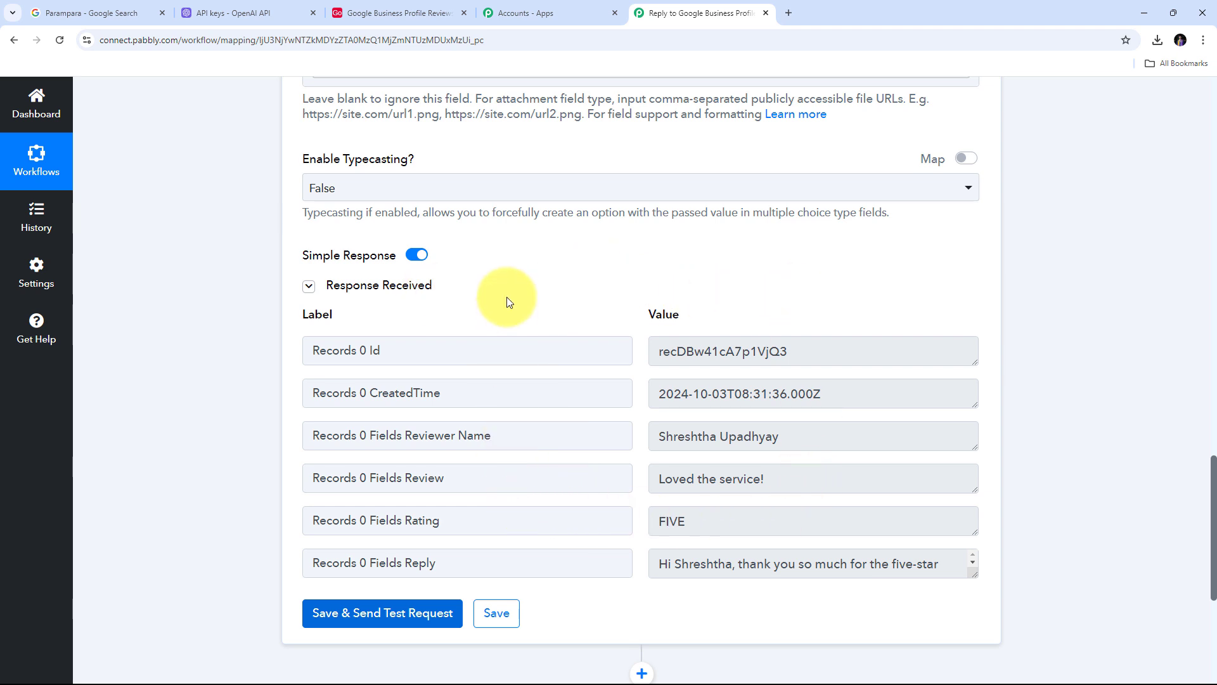
Switch to the Airtable Google Business Profile Reviews base and widen the Reply column of Table 1.
{"action": "left_click", "coordinate": [379, 7]}
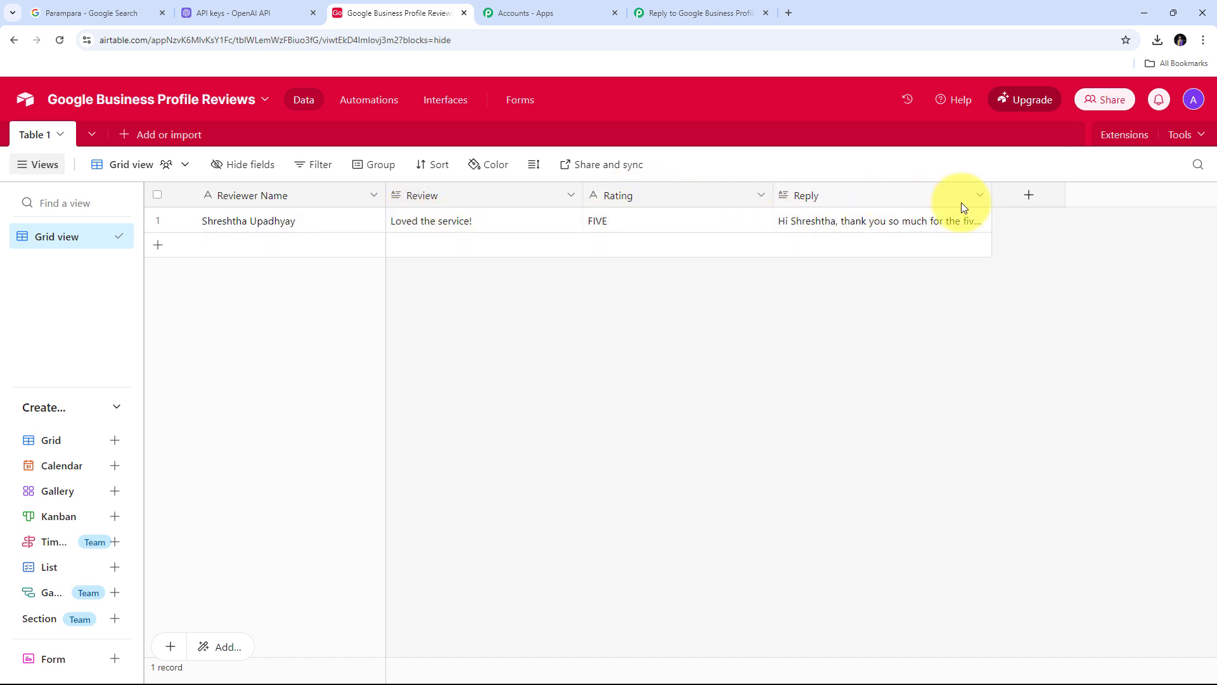
{"action": "left_click_drag", "start_coordinate": [991, 194], "coordinate": [1087, 205]}
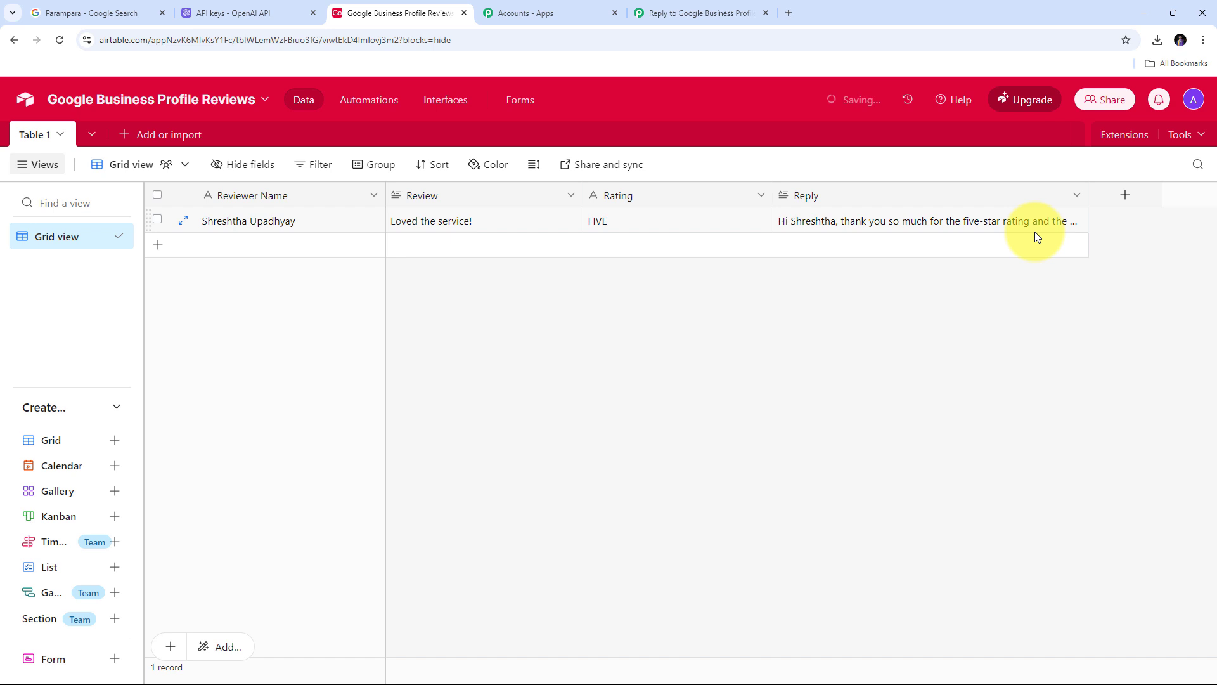
Open the first record's Reply cell in Table 1 to read the full reply text and close it.
{"action": "double_click", "coordinate": [892, 222]}
{"action": "left_click", "coordinate": [983, 378]}
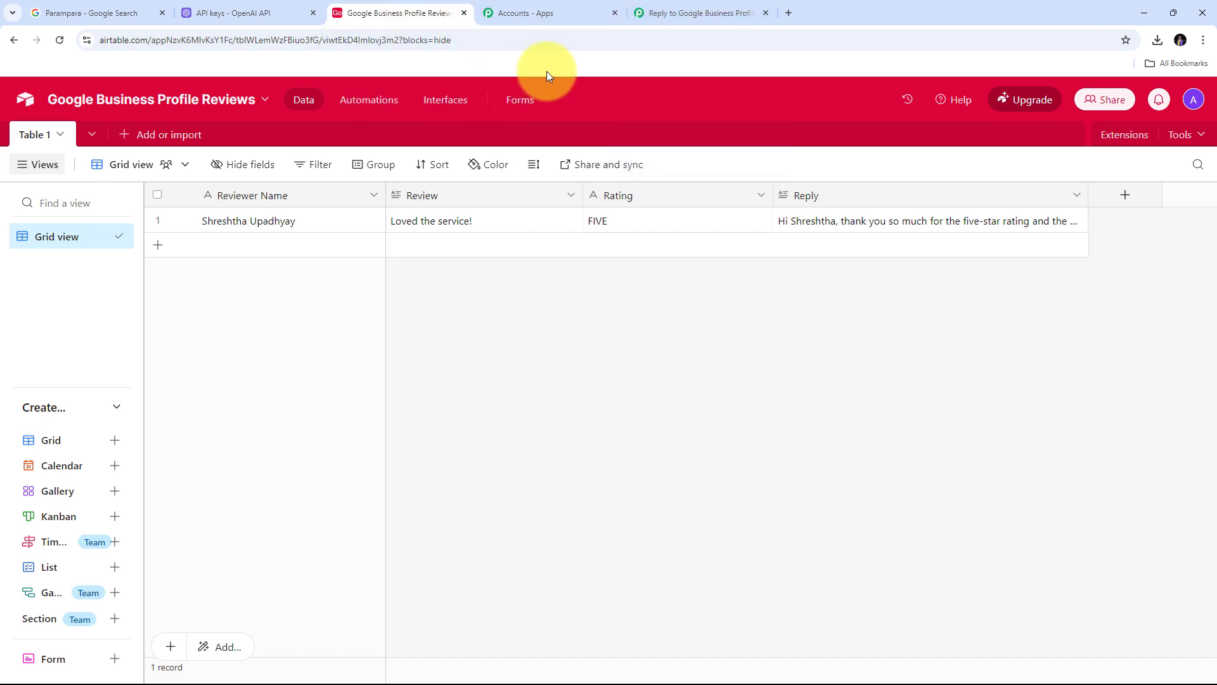
Switch to the Pabbly Connect workflow and review its trigger and the ChatGPT, Google Business Profile and Airtable action steps.
{"action": "left_click", "coordinate": [688, 12]}
{"action": "scroll", "coordinate": [759, 191], "scroll_direction": "up", "scroll_amount": 15}
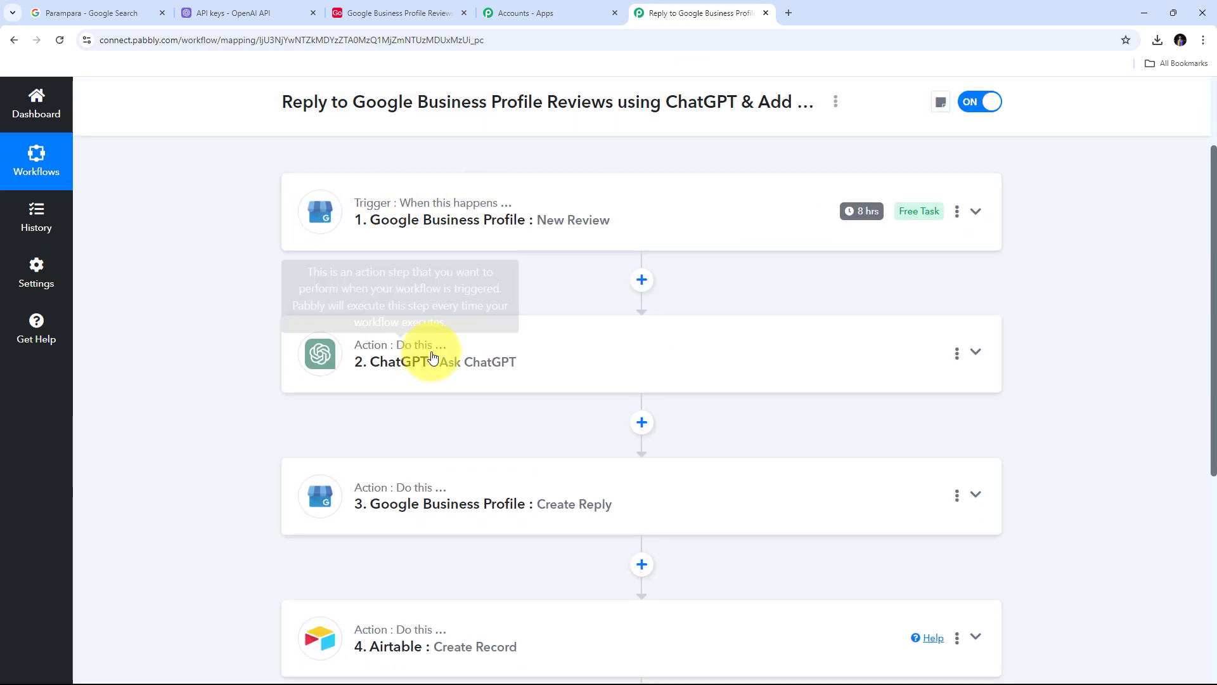
{"action": "scroll", "coordinate": [203, 167], "scroll_direction": "up", "scroll_amount": 3}
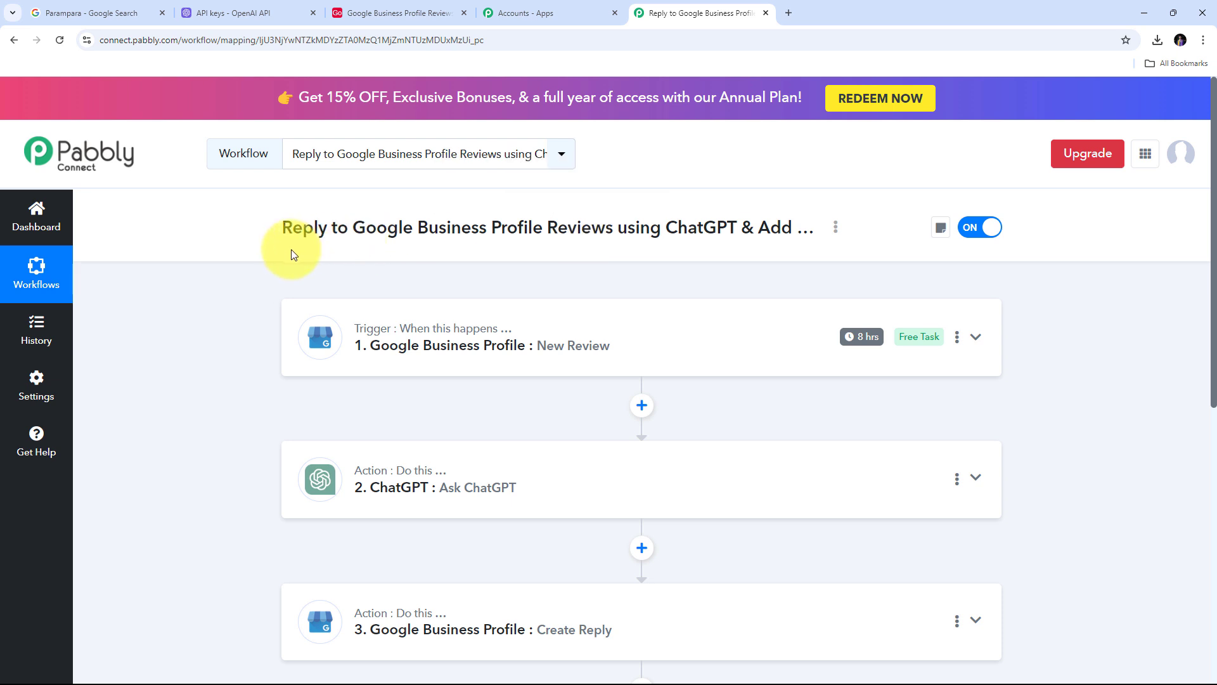
{"action": "scroll", "coordinate": [294, 254], "scroll_direction": "down", "scroll_amount": 1}
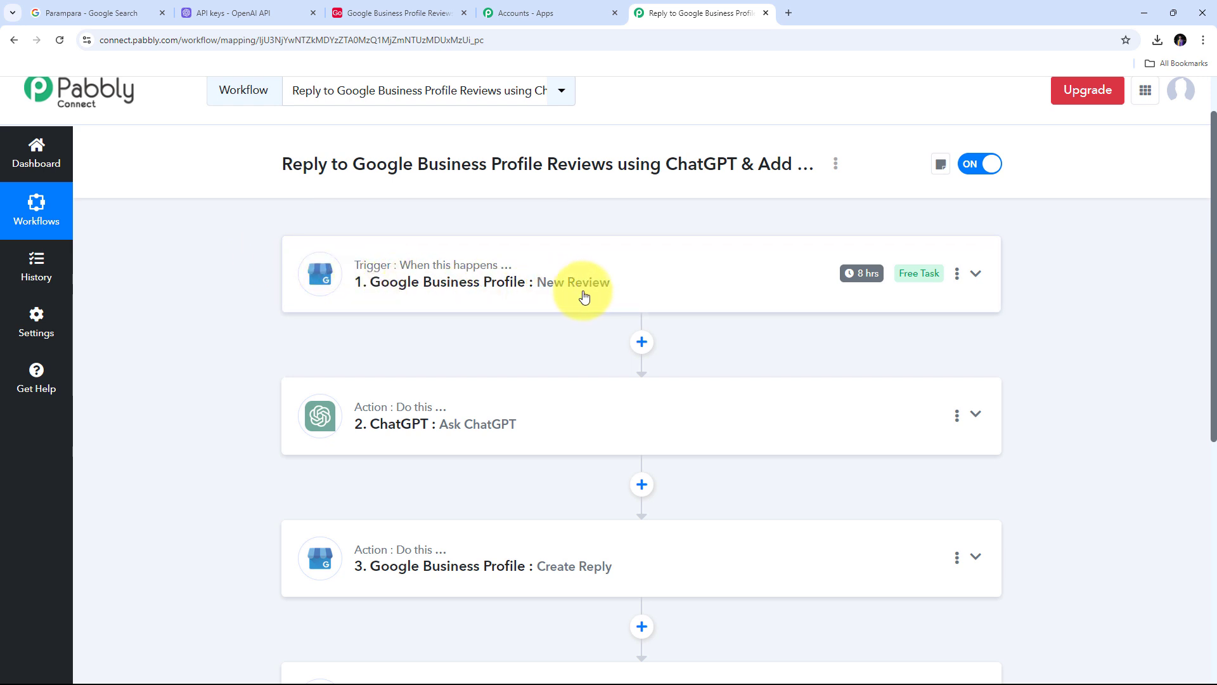
{"action": "scroll", "coordinate": [424, 273], "scroll_direction": "down", "scroll_amount": 2}
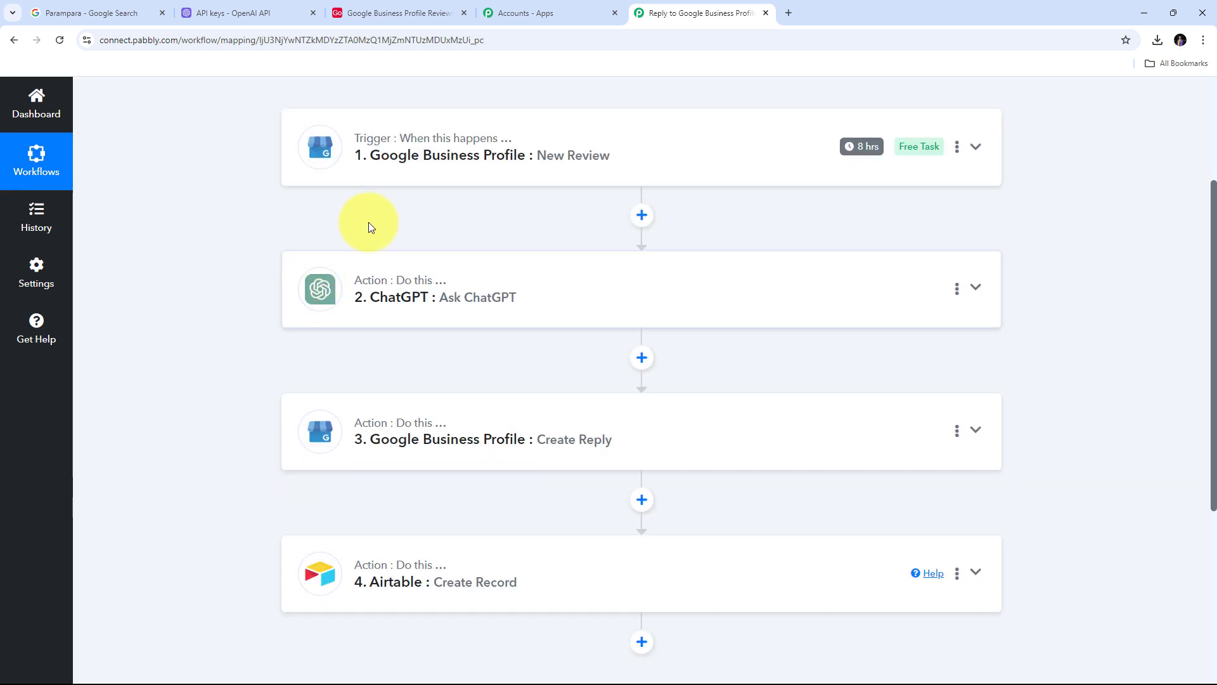
{"action": "scroll", "coordinate": [368, 222], "scroll_direction": "down", "scroll_amount": 1}
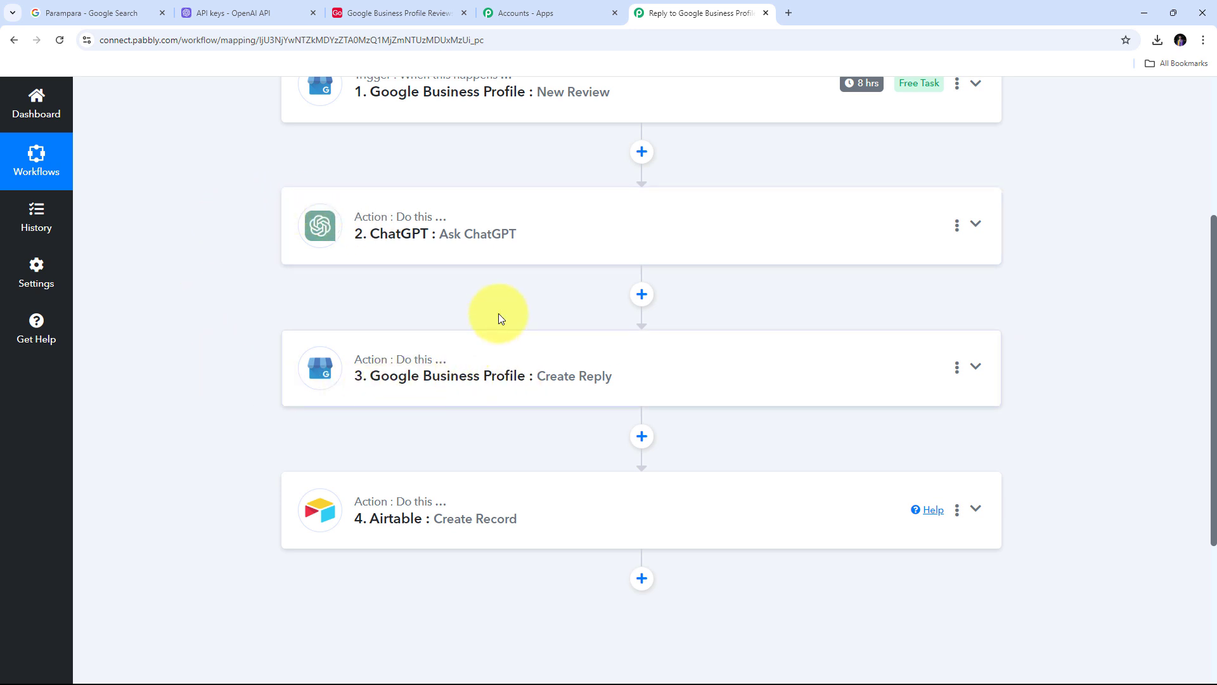
{"action": "mouse_move", "coordinate": [431, 358]}
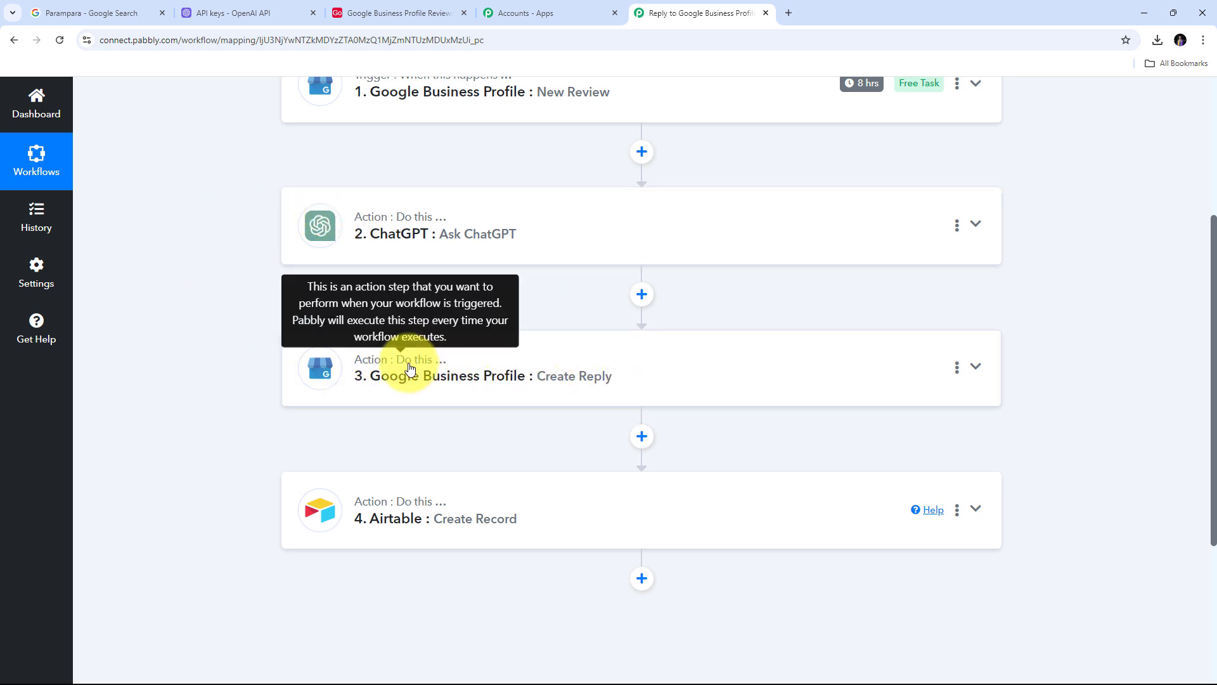
{"action": "scroll", "coordinate": [276, 274], "scroll_direction": "down", "scroll_amount": 1}
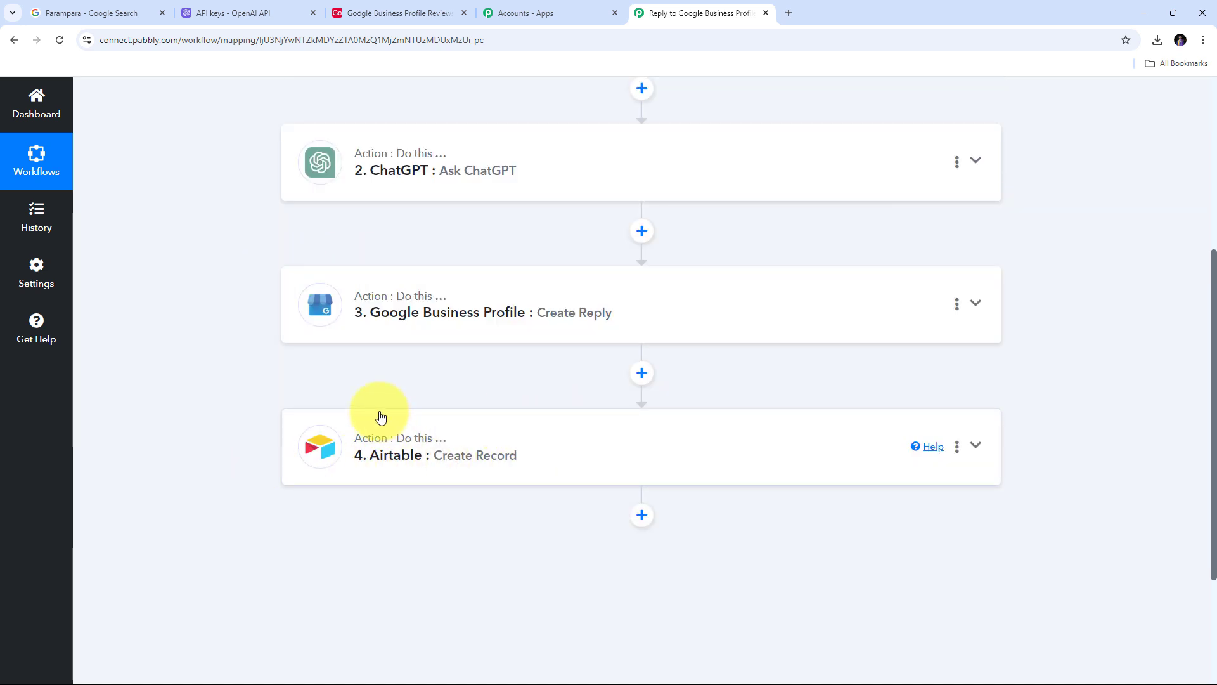
{"action": "scroll", "coordinate": [294, 386], "scroll_direction": "up", "scroll_amount": 3}
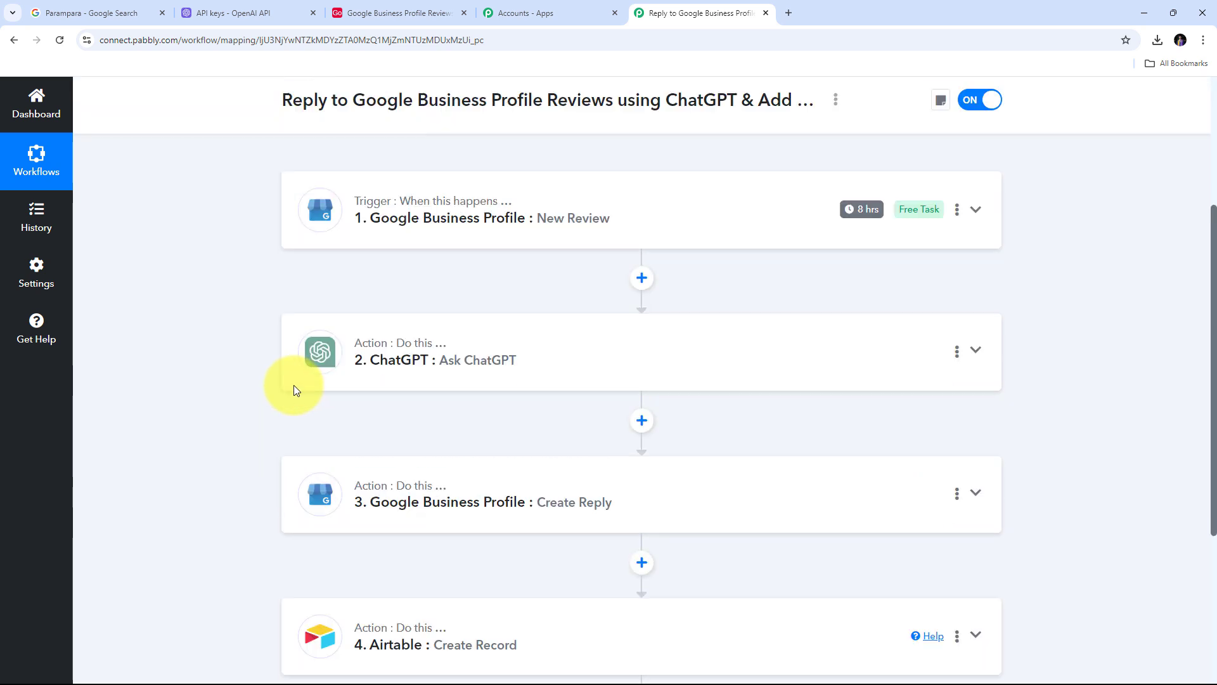
{"action": "scroll", "coordinate": [267, 348], "scroll_direction": "up", "scroll_amount": 1}
{"action": "scroll", "coordinate": [263, 346], "scroll_direction": "down", "scroll_amount": 3}
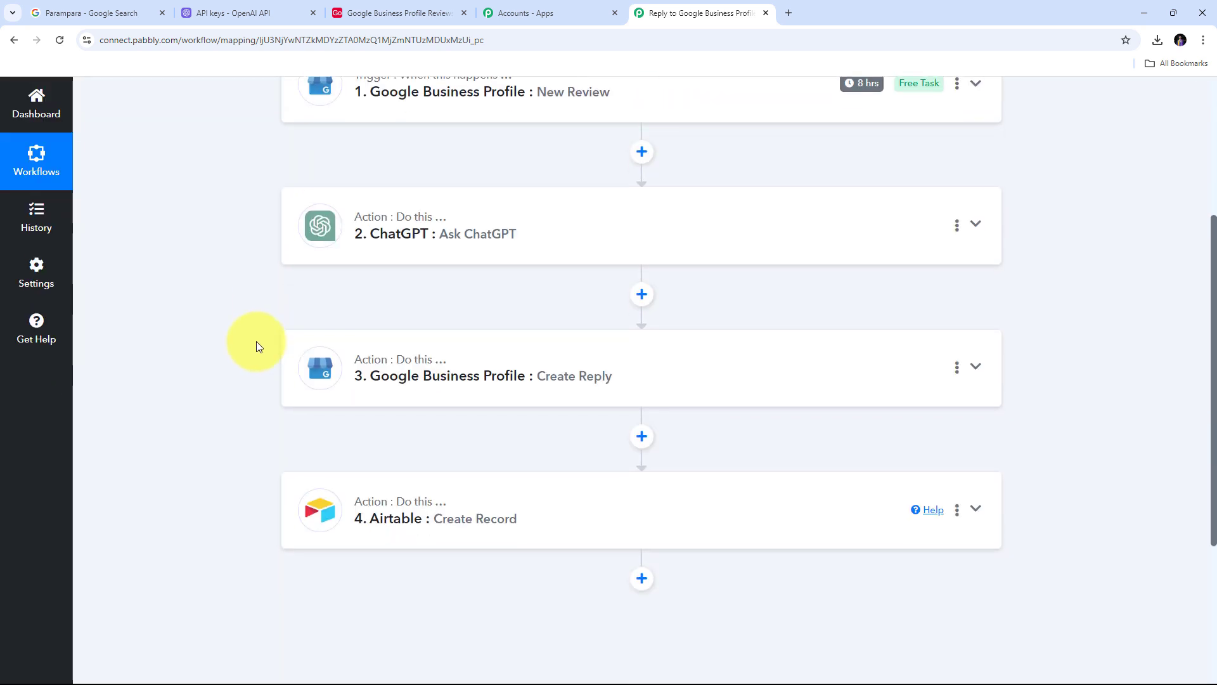
{"action": "scroll", "coordinate": [256, 346], "scroll_direction": "up", "scroll_amount": 2}
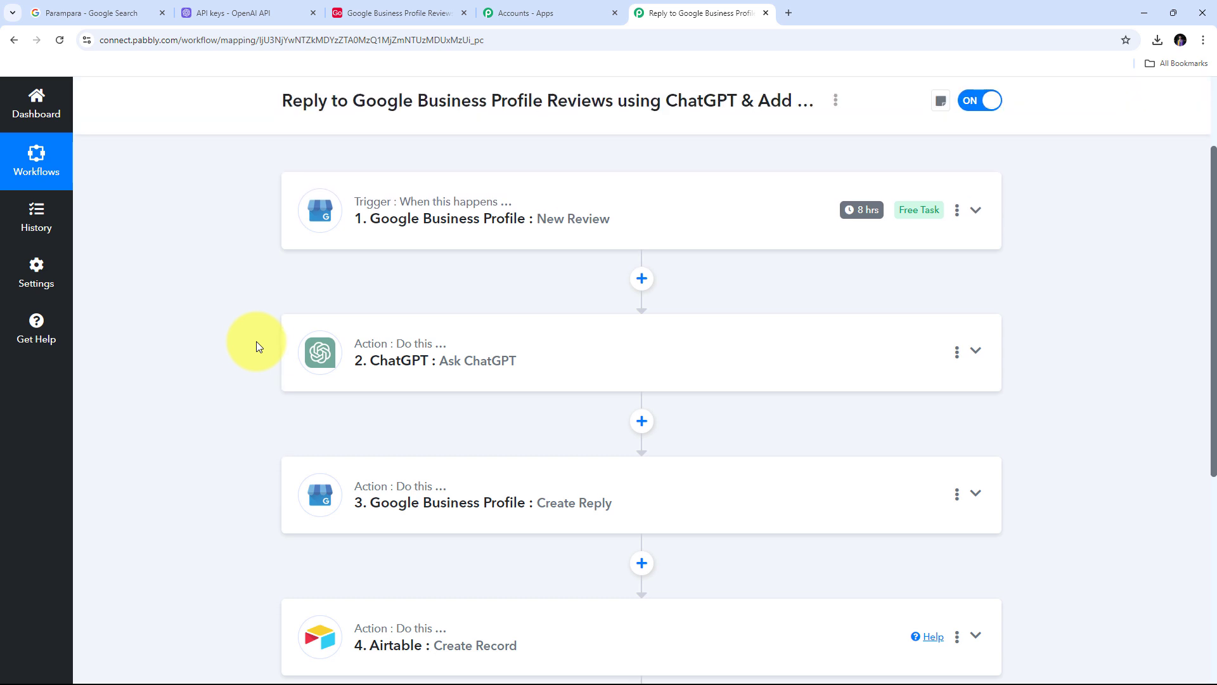